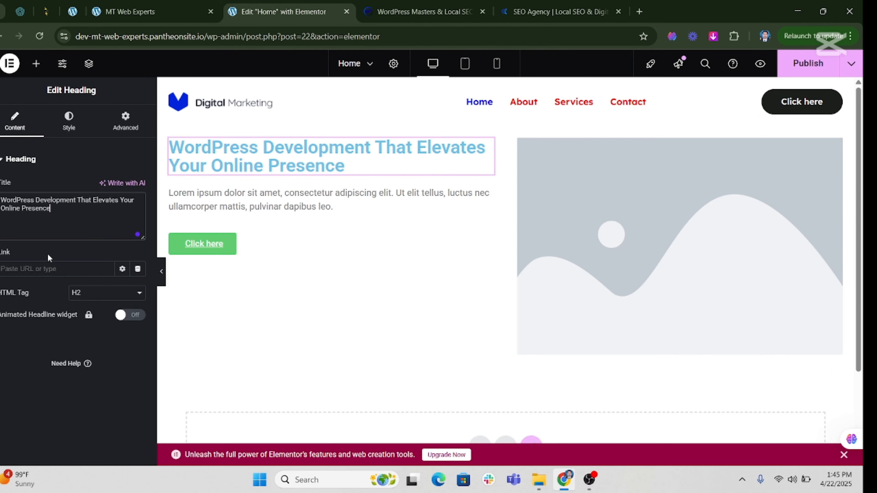
Step: Replace the placeholder paragraph below the hero heading with the MT Web Experts WordPress development description
click(416, 207)
key(ctrl+a)
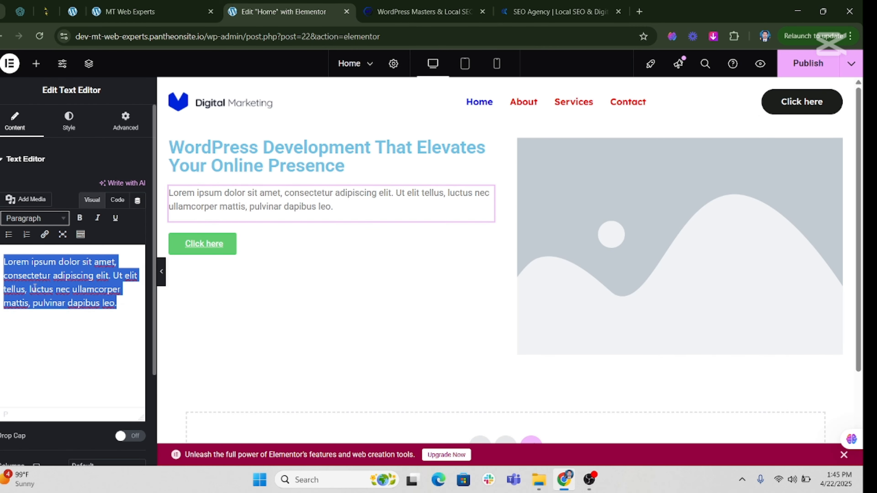
text(At MT Web Experts, we specialize in WordPress development to create high-performance, SEO-optimized, and fully customized websites. Whether you need a dynamic business site, an eCommerce platform, or website maintenance, our expert team ensures seamless functionality and growth-driven designs. Let’s build a strong online presence for your brand today!)
click(152, 10)
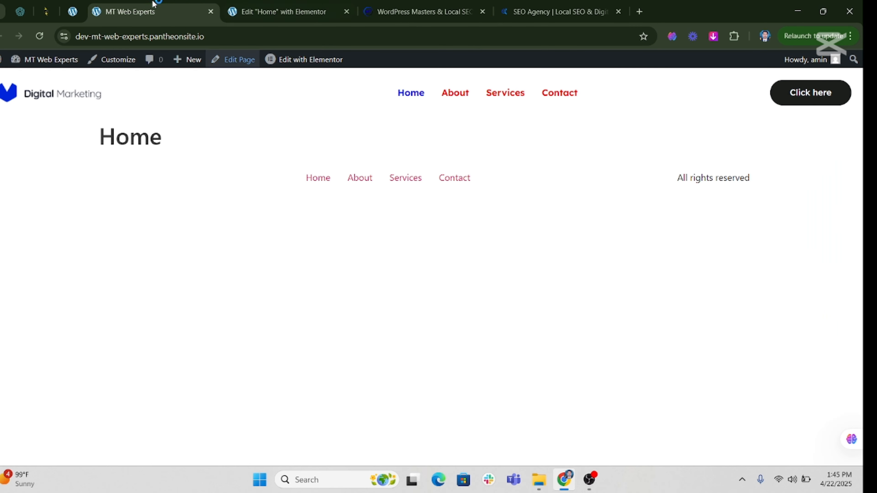
click(294, 5)
Step: Replace the hero section's placeholder image by uploading 05.png from the WordPress Website Tutorials folder
click(639, 205)
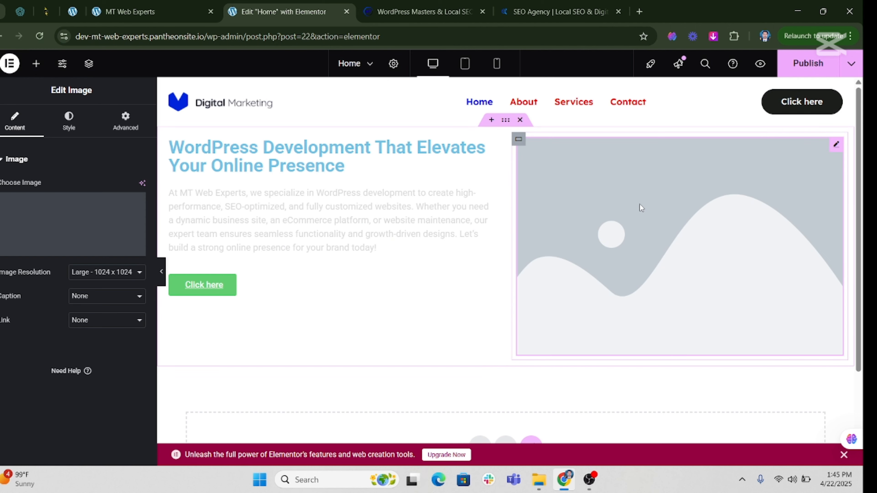
click(64, 244)
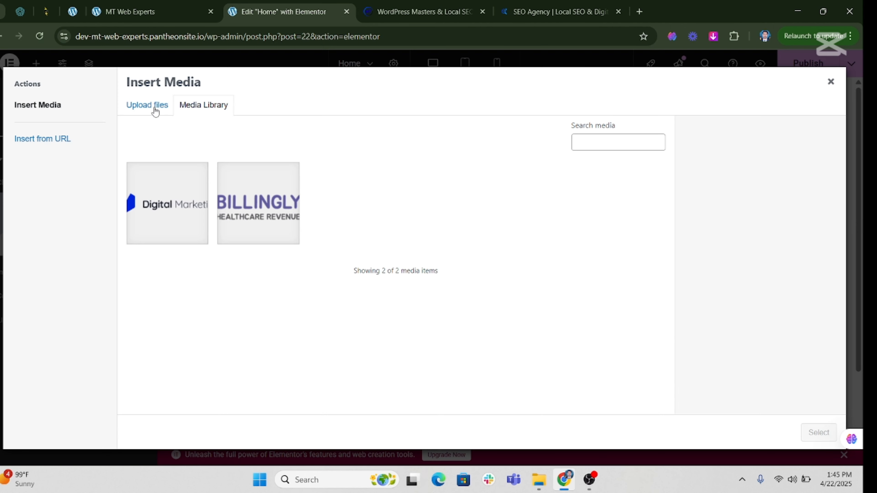
click(147, 105)
click(455, 262)
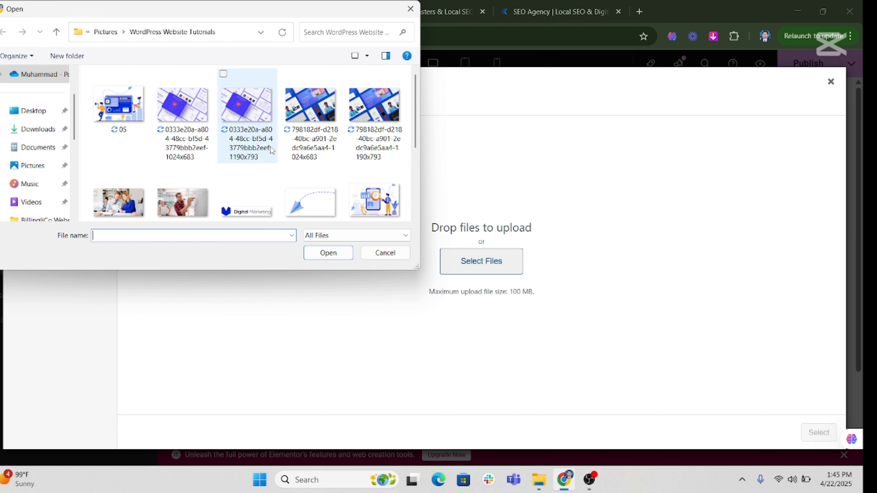
click(100, 118)
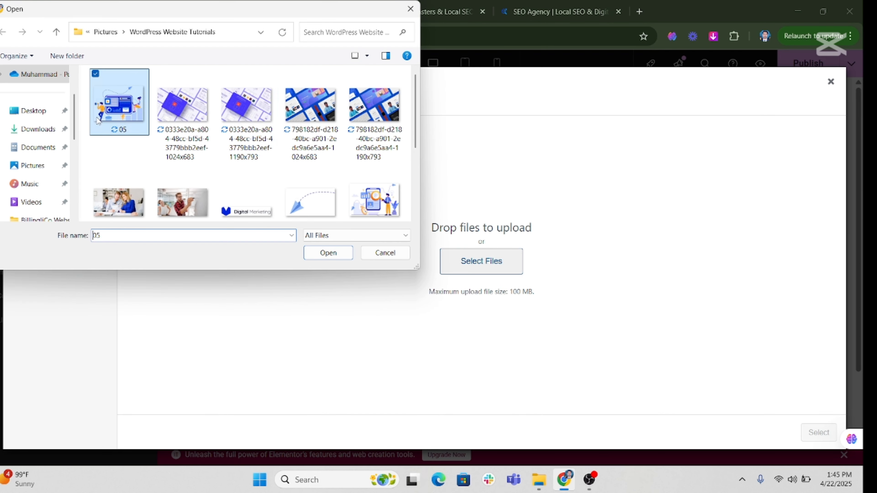
click(328, 253)
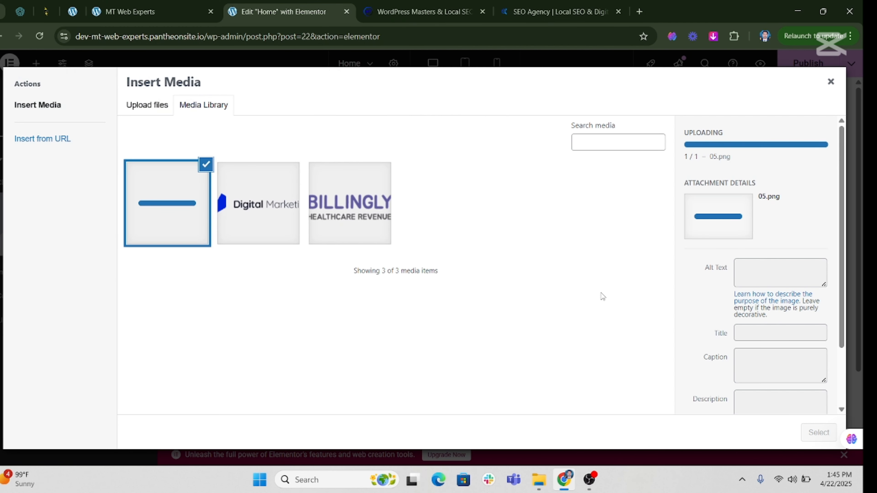
click(819, 432)
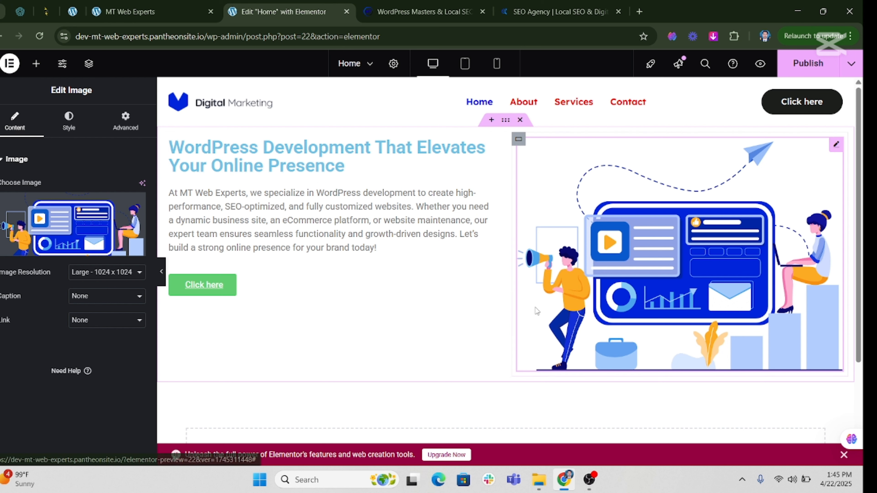
Step: Change the hero button's text to "Get Started"
click(223, 282)
mouse_move(105, 211)
mouse_down()
mouse_move(43, 213)
mouse_move(108, 216)
mouse_move(87, 214)
mouse_up()
drag(90, 213, 70, 215)
key(ctrl+a)
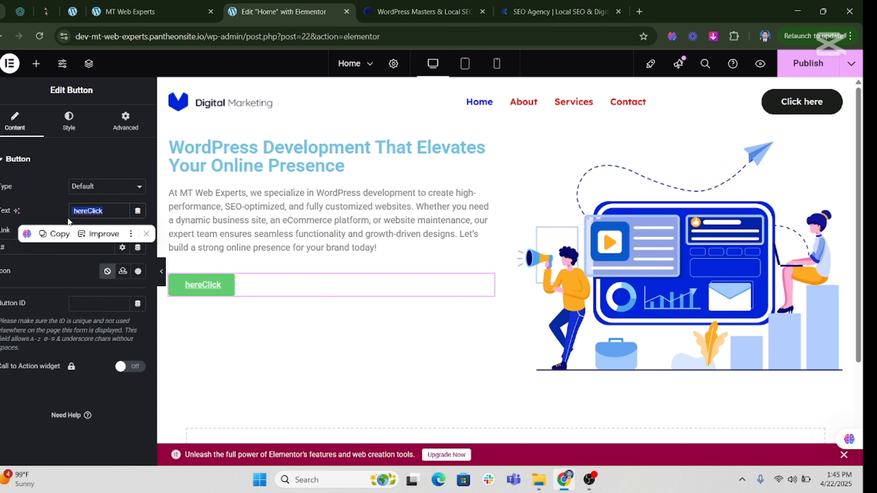
text(G)
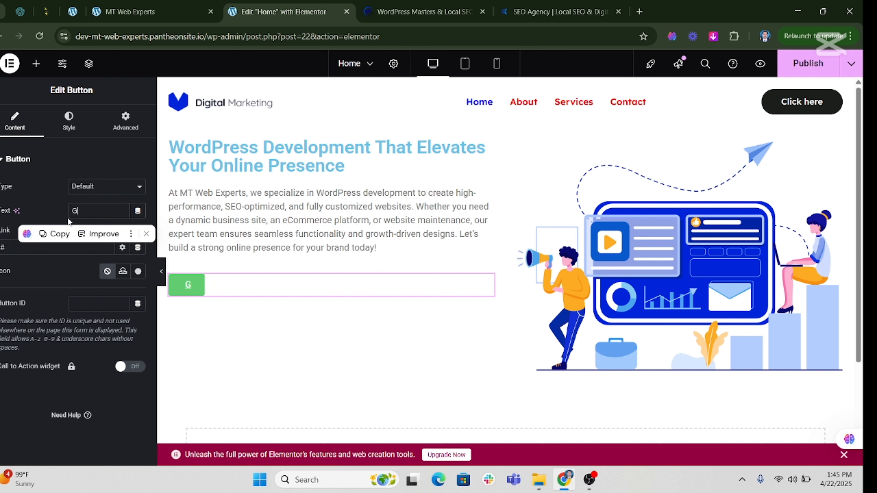
text(et Started)
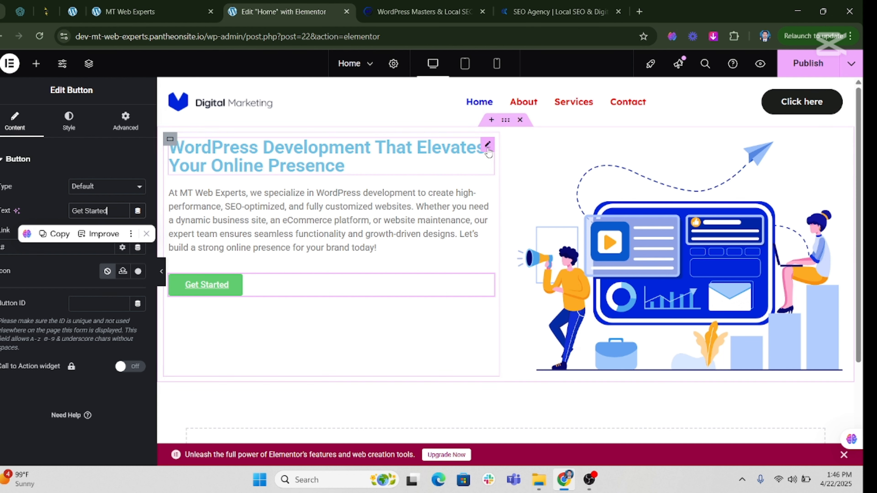
Step: Set the hero heading's text color to dark blue #1A0AC6
click(441, 167)
click(76, 134)
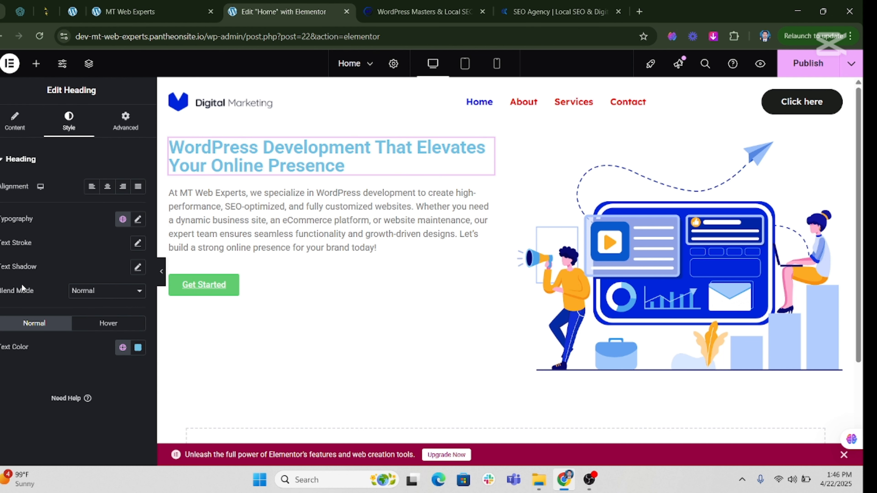
click(123, 348)
click(138, 349)
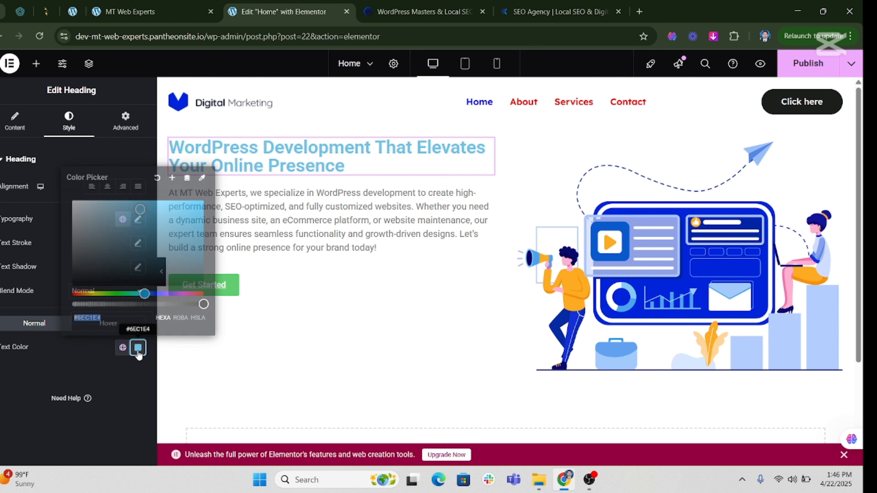
drag(143, 293, 161, 293)
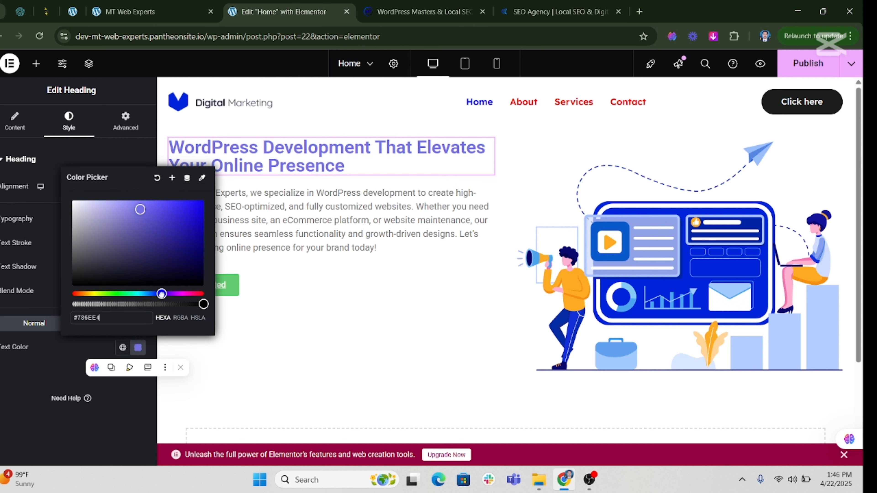
drag(141, 208, 197, 219)
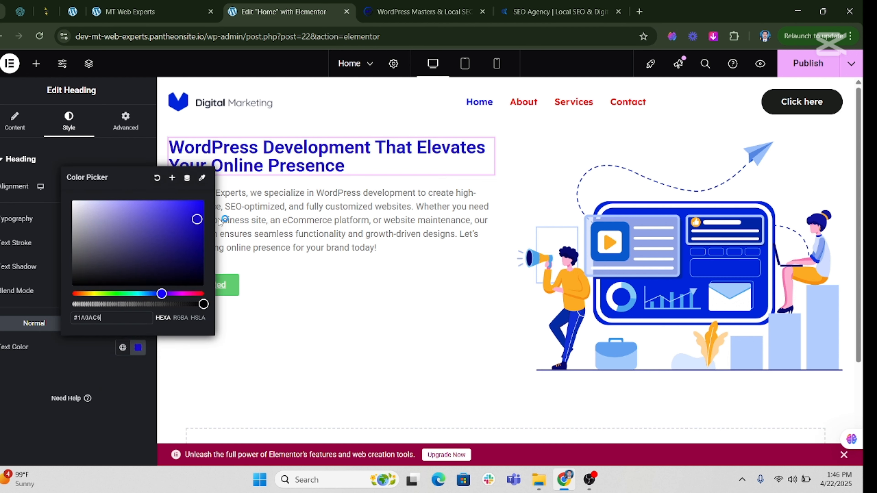
click(27, 374)
Step: Set the hero heading's font family to Lexend
click(138, 219)
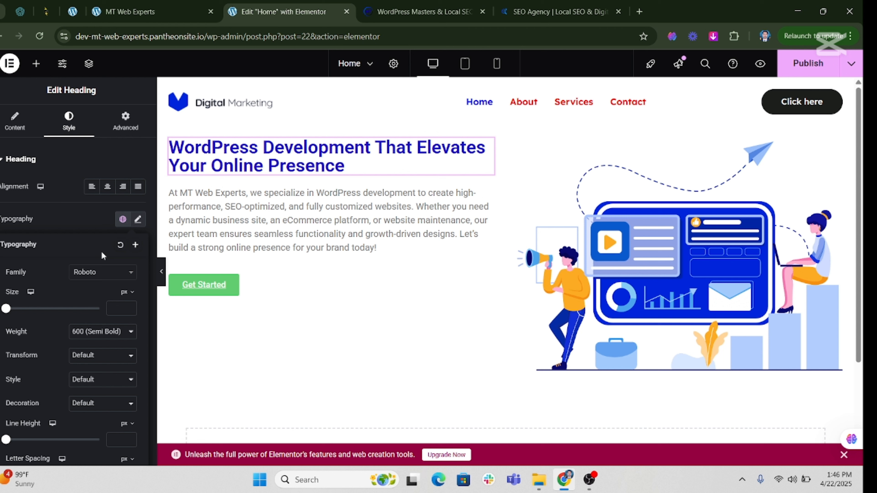
click(89, 272)
text(lexe)
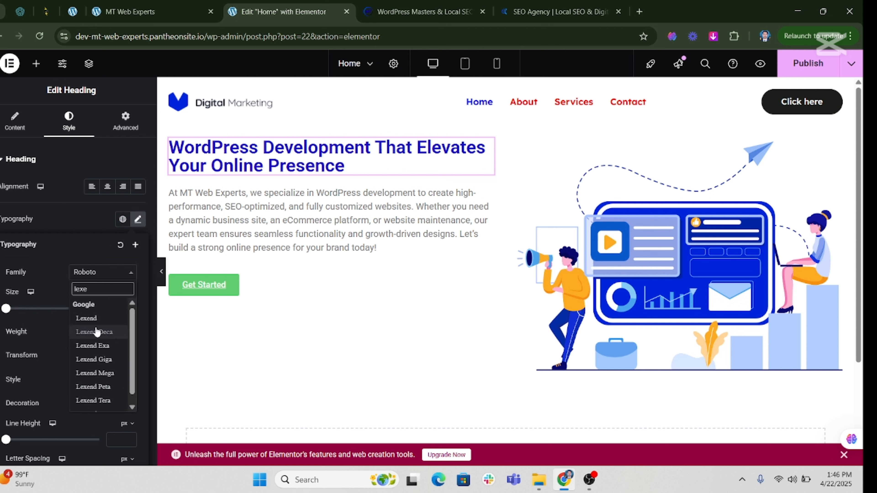
click(94, 323)
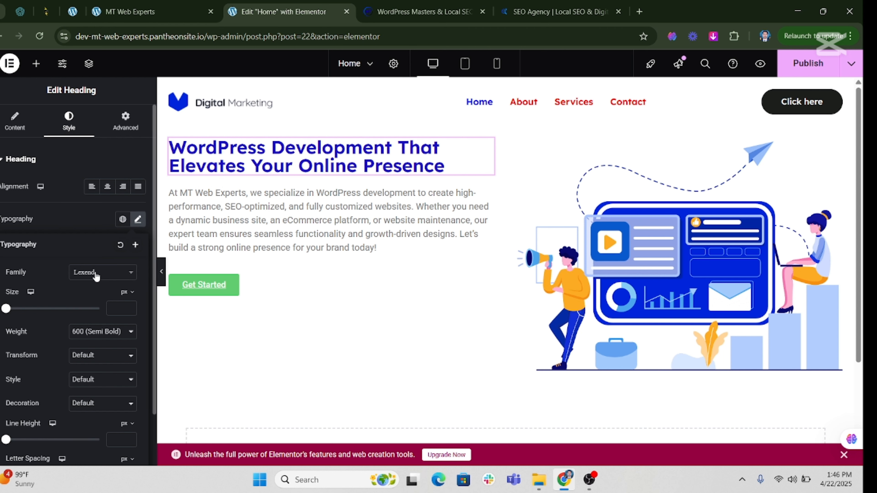
click(82, 213)
click(138, 243)
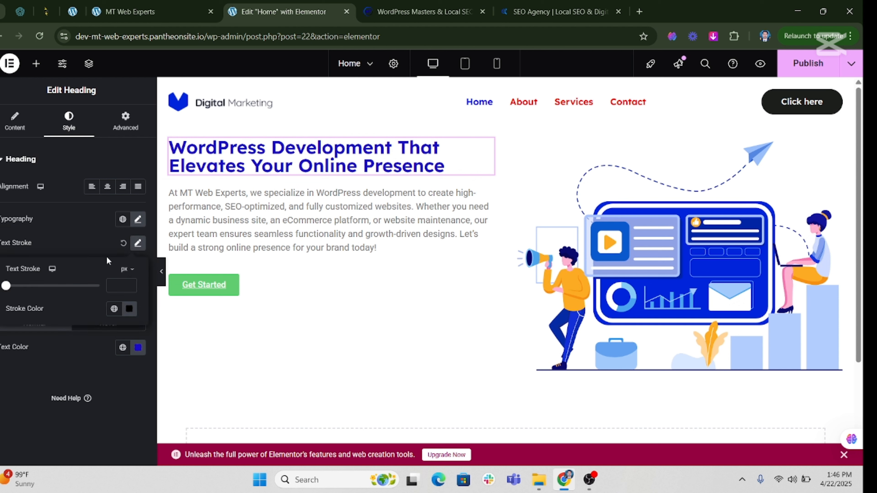
click(76, 193)
click(15, 120)
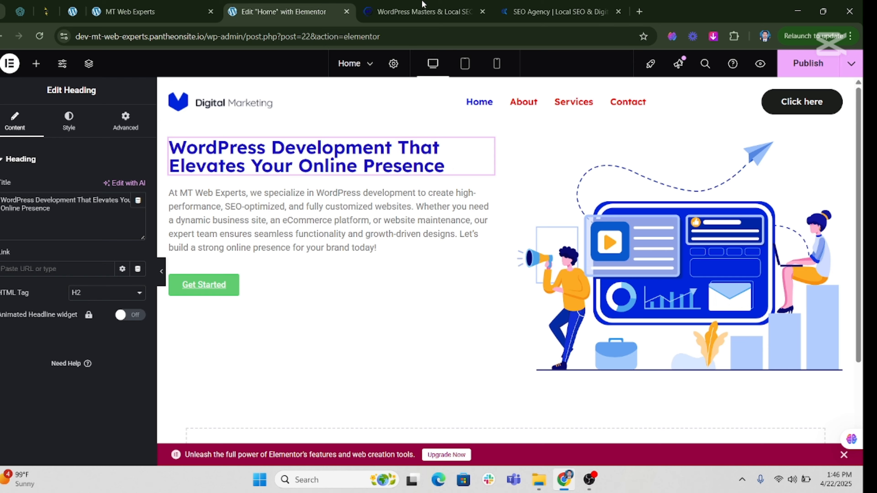
Step: Examine the hero, services, marketing and portfolio headings on the mtwebexperts.site reference page
click(425, 11)
drag(8, 195, 323, 345)
scroll(274, 279, down, 4)
scroll(199, 300, down, 6)
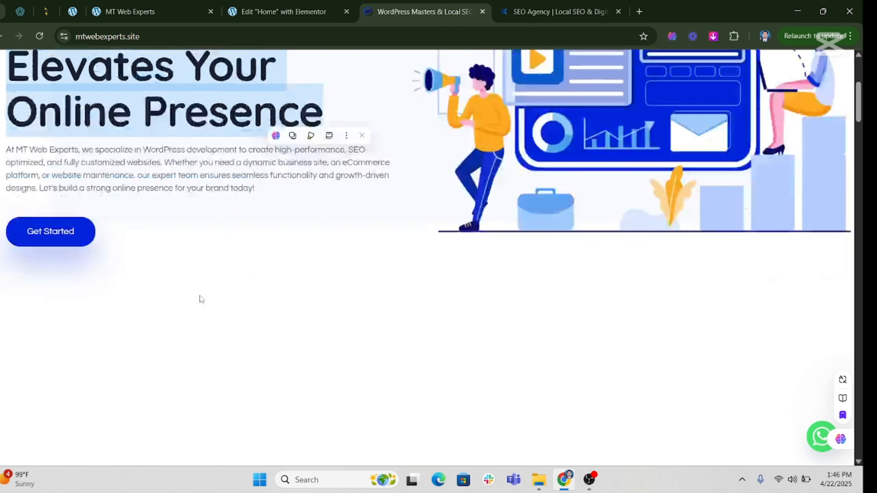
scroll(521, 193, down, 5)
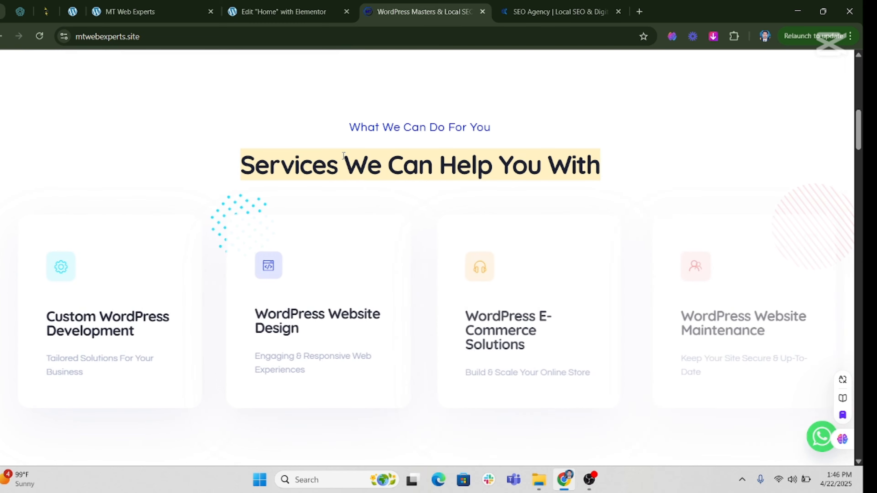
scroll(562, 164, down, 9)
scroll(562, 164, down, 7)
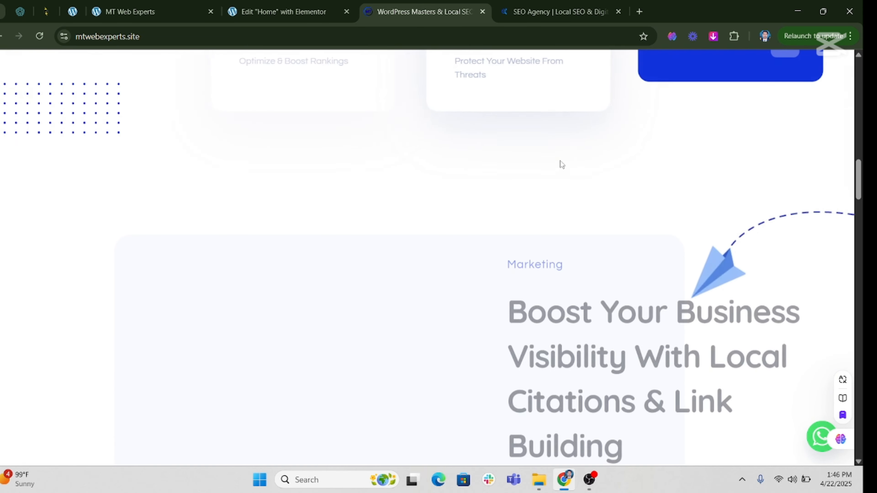
scroll(518, 137, down, 5)
drag(518, 138, 623, 273)
drag(516, 83, 618, 91)
scroll(562, 151, down, 10)
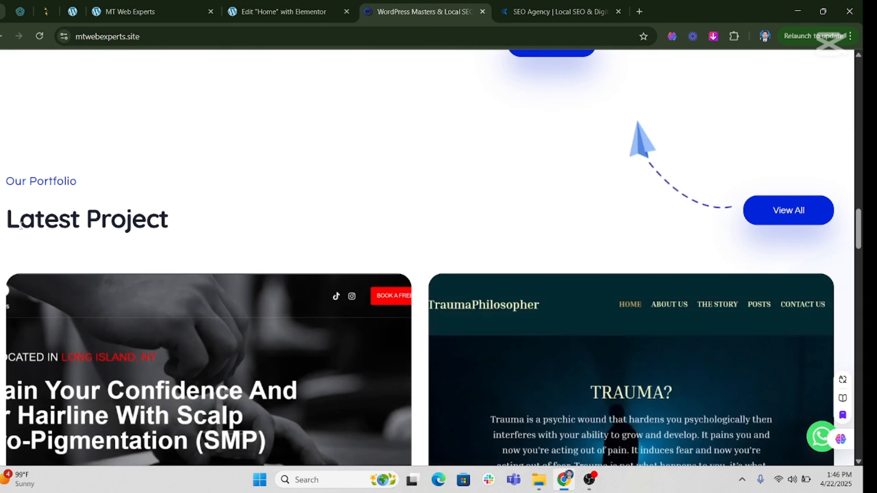
drag(7, 218, 168, 221)
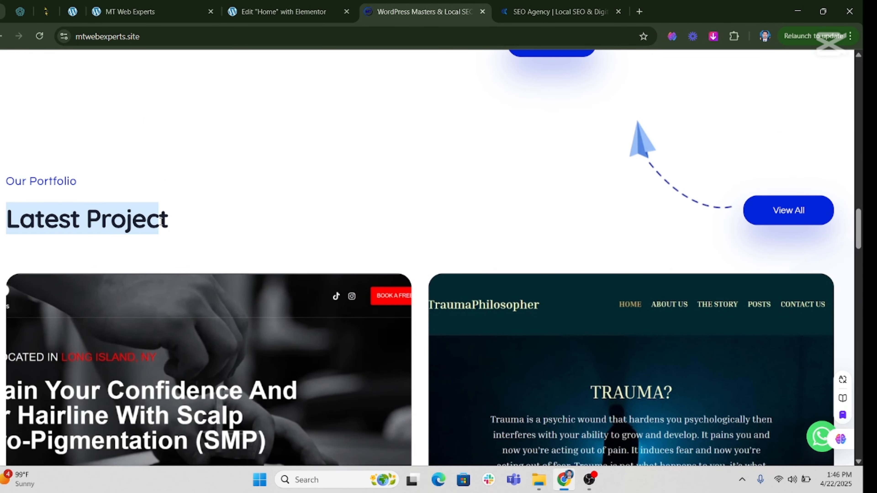
scroll(256, 221, down, 10)
scroll(257, 221, up, 15)
scroll(258, 221, up, 10)
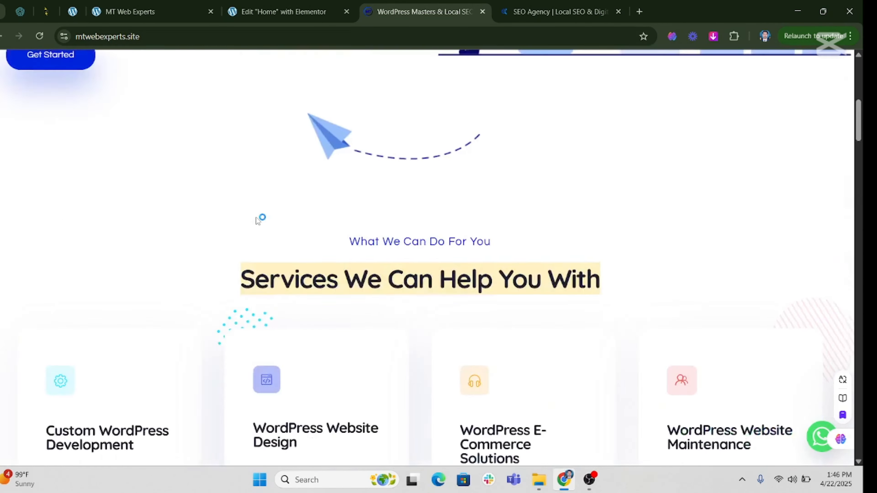
drag(10, 188, 323, 342)
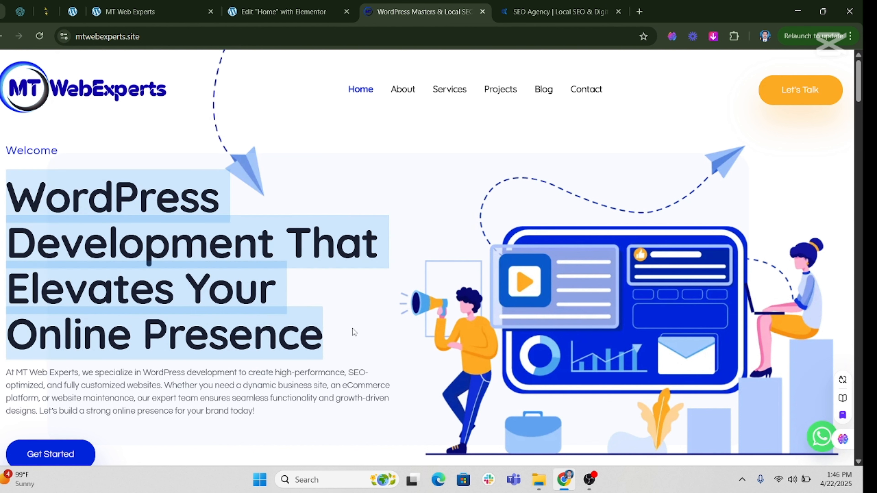
Step: Return to the Home page editor and set the hero heading's HTML tag to H1
click(287, 11)
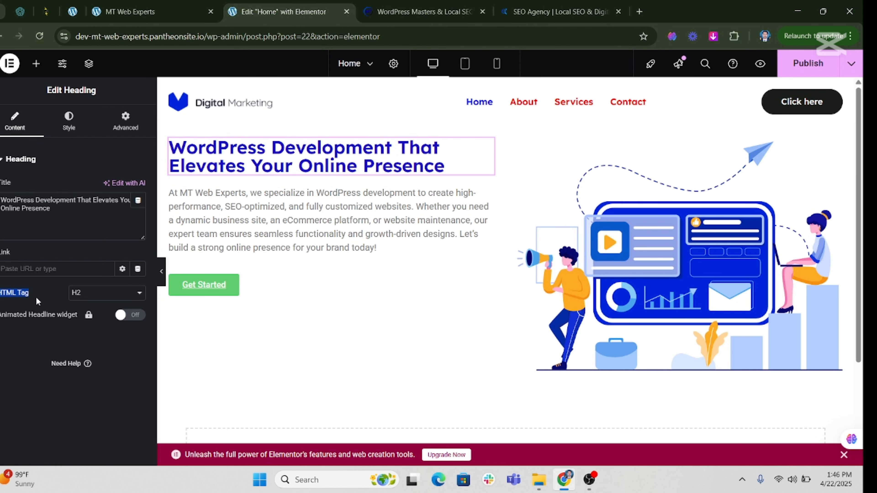
click(131, 296)
click(93, 309)
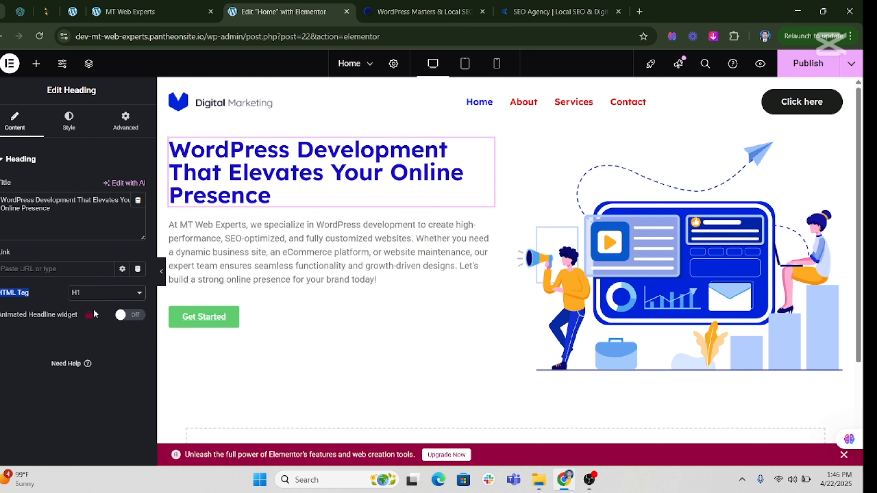
Step: Set the hero heading's font size to 61 px, trying sizes between 54 and 67 px
click(55, 124)
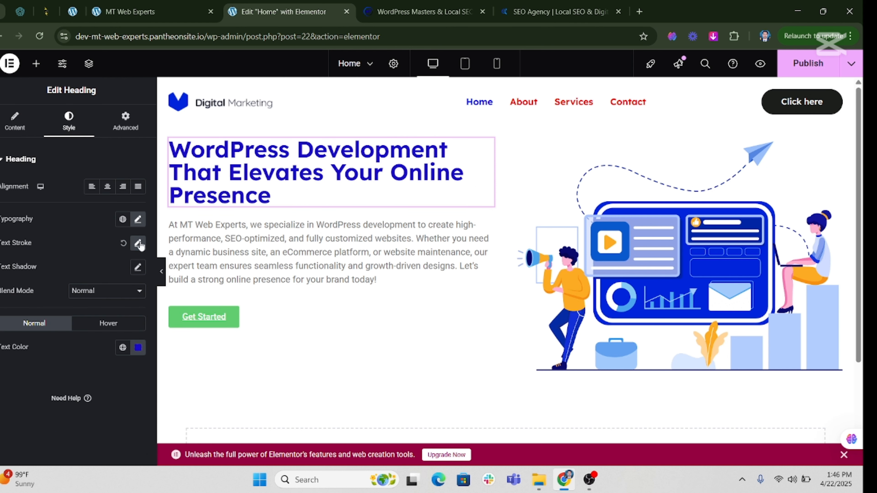
click(137, 219)
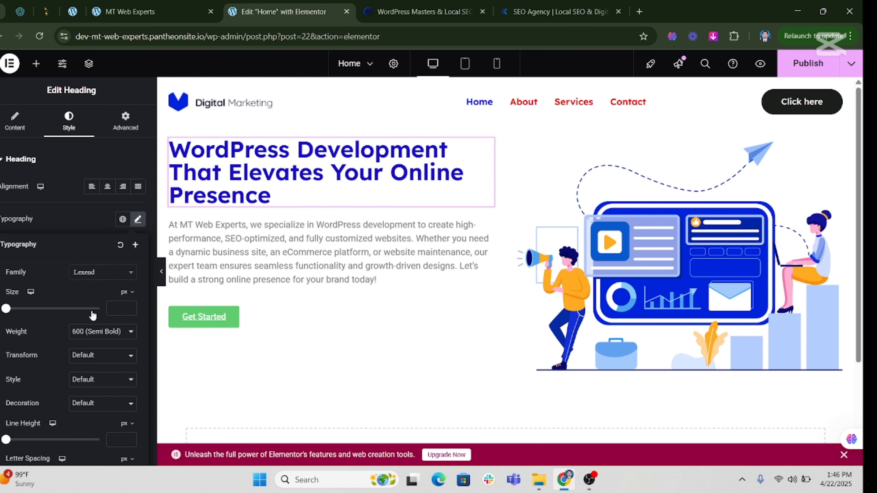
click(114, 305)
text(54)
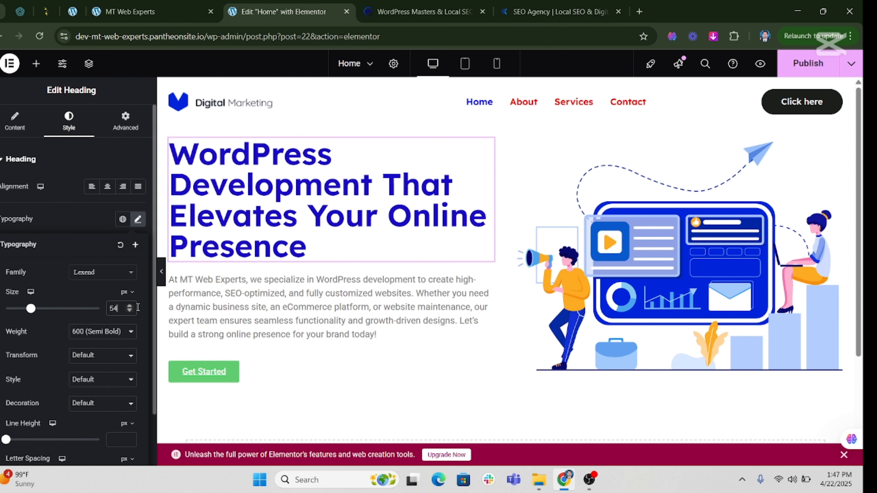
click(130, 307)
click(130, 307)
click(129, 306)
click(130, 307)
click(130, 307)
click(129, 307)
click(130, 306)
click(130, 307)
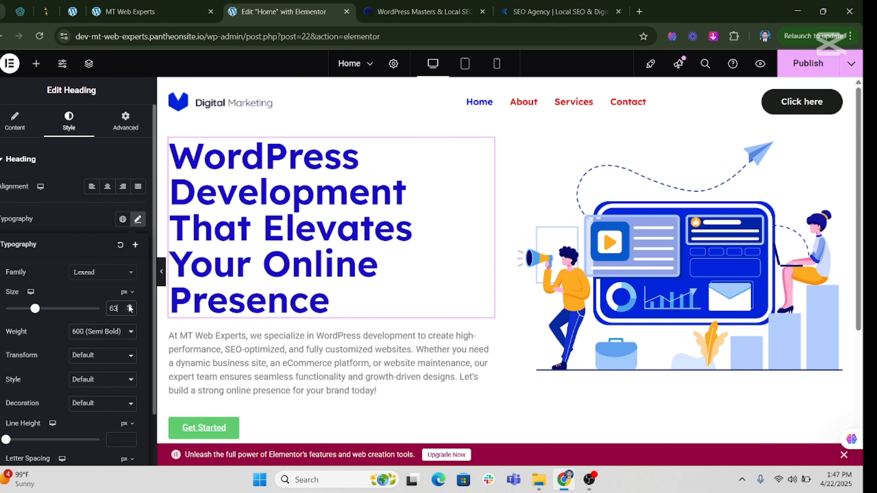
click(129, 307)
click(129, 306)
click(129, 307)
click(130, 306)
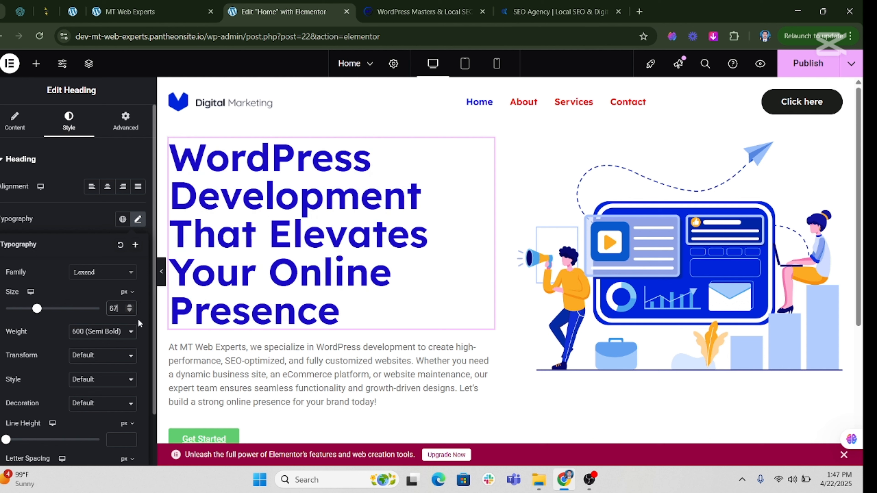
click(129, 310)
click(130, 311)
click(130, 311)
click(130, 311)
click(130, 311)
click(129, 310)
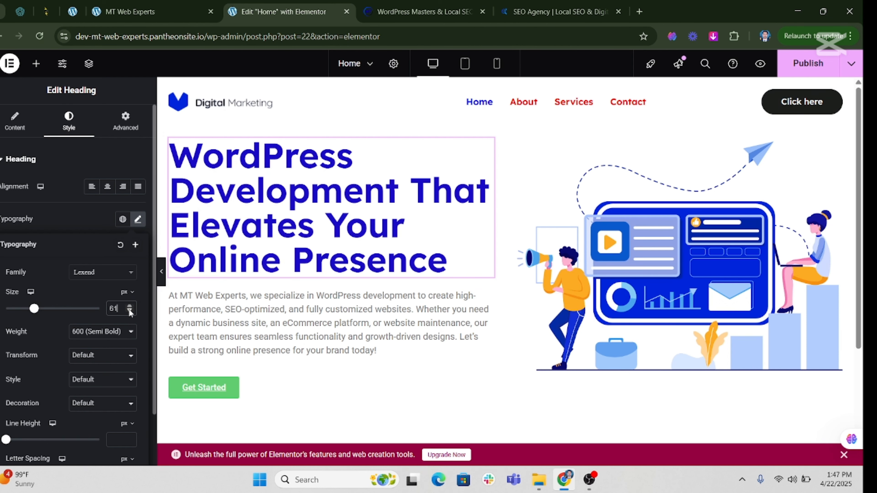
Step: Set the font family of the paragraph below the hero heading to Lexend
click(487, 298)
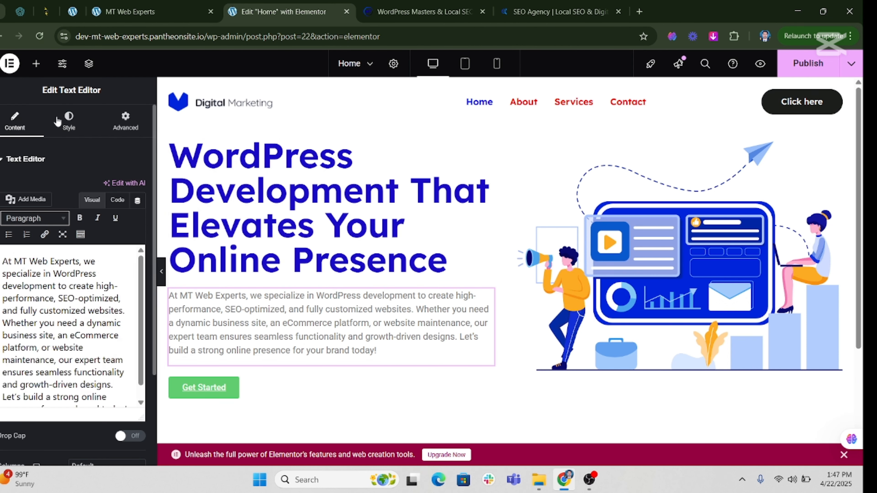
click(69, 120)
click(138, 219)
click(105, 273)
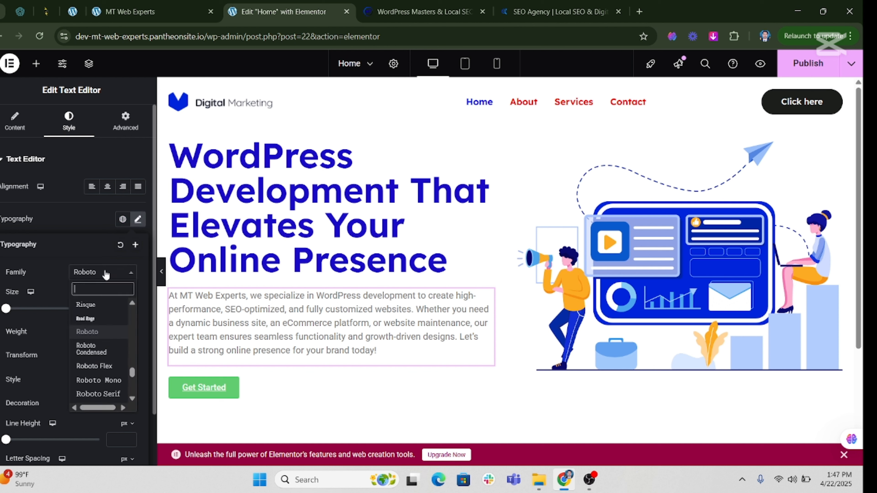
text(lexend)
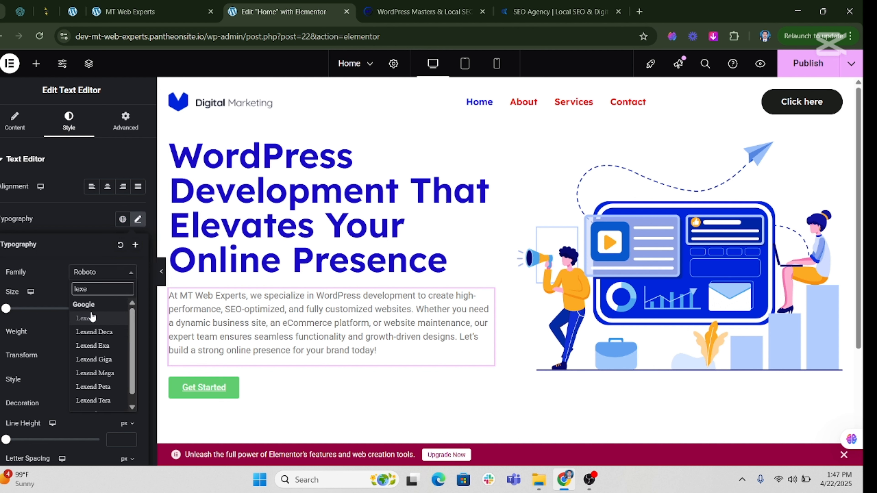
click(92, 318)
click(71, 218)
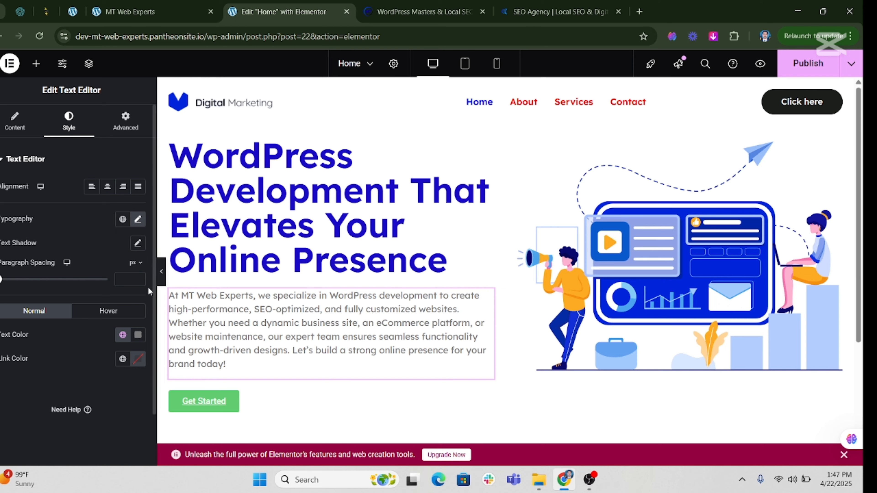
Step: Set the hero text container's justify content to Center and preview the layout at full width
click(162, 271)
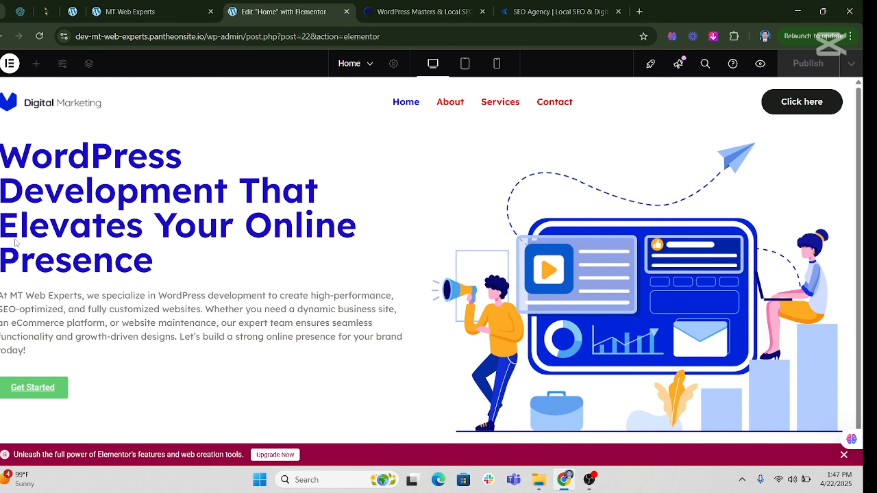
click(3, 272)
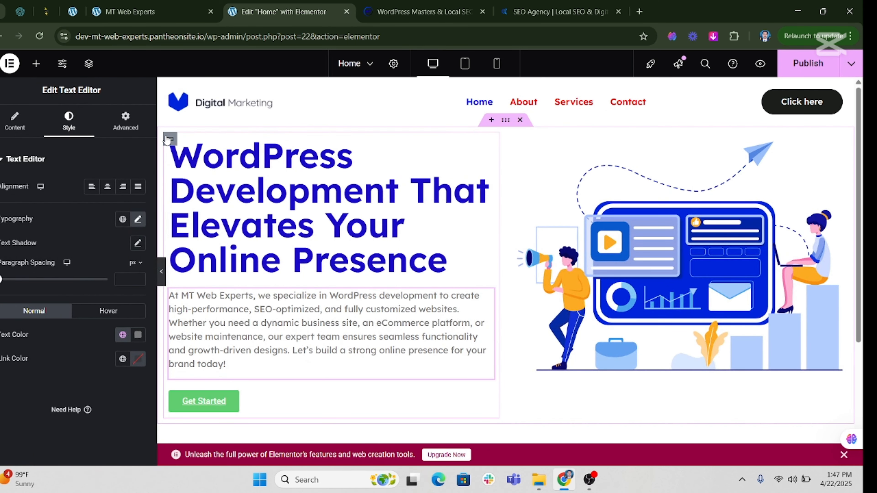
click(169, 139)
click(34, 389)
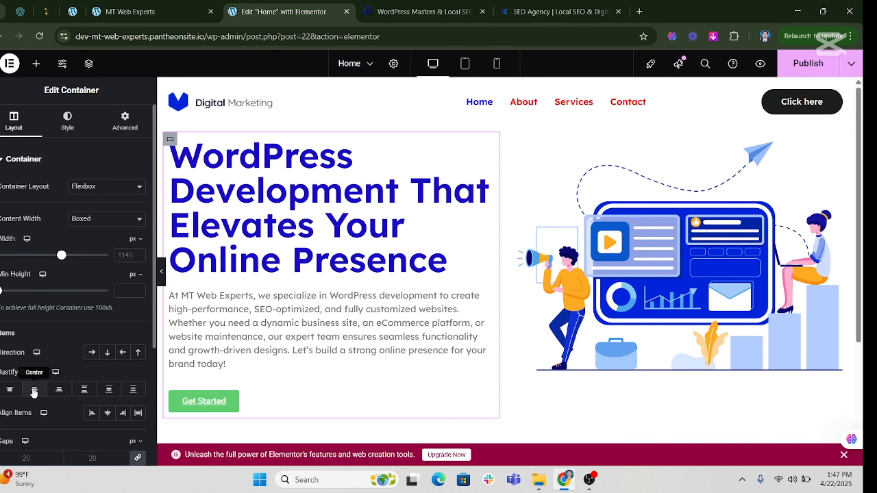
click(162, 271)
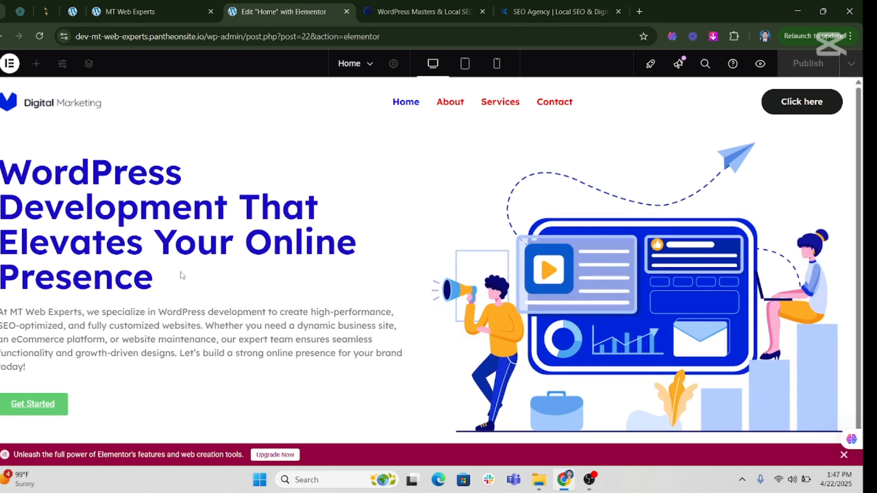
scroll(186, 279, down, 1)
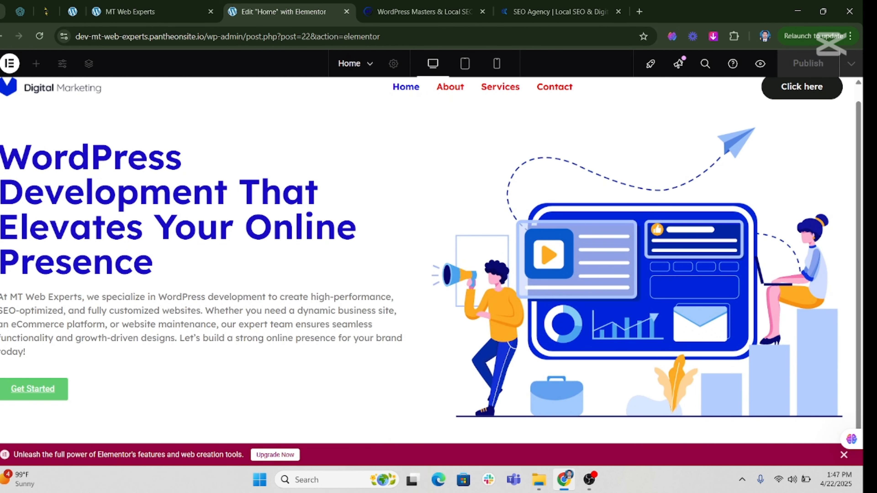
click(1, 272)
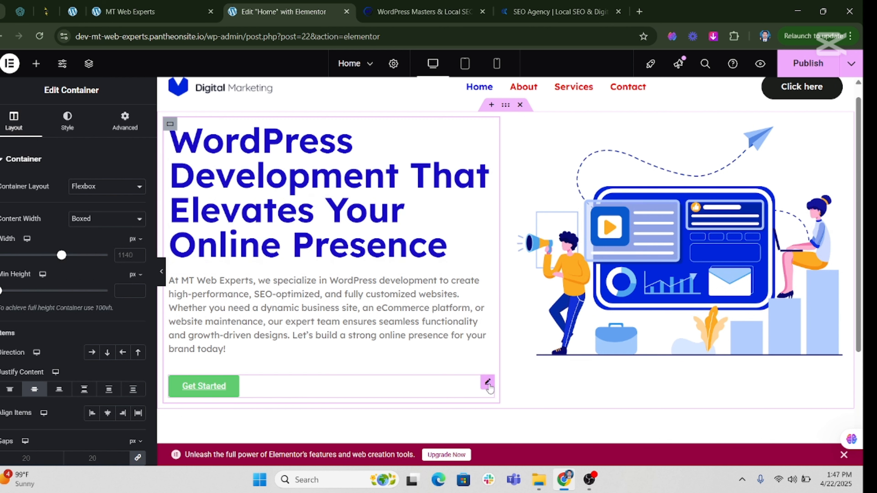
Step: Check the Get Started button on the mtwebexperts.site reference page and set the hero button's text color to #F7F2F2 in the editor
click(488, 383)
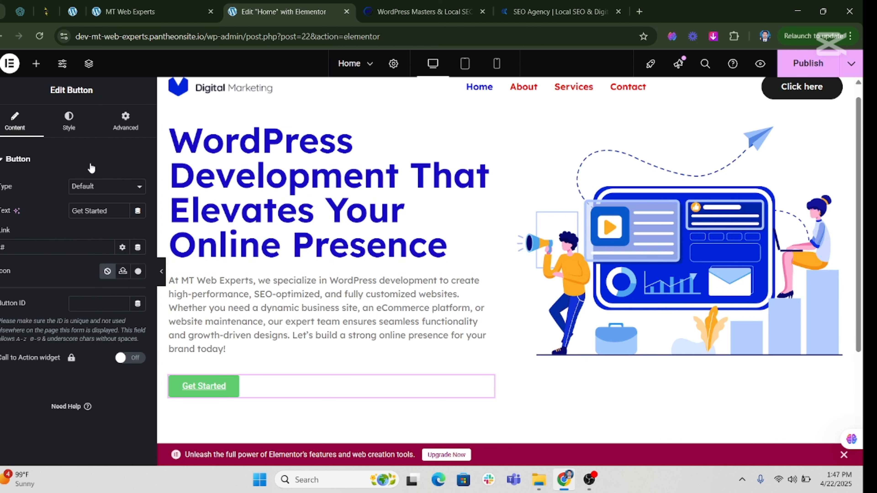
click(64, 126)
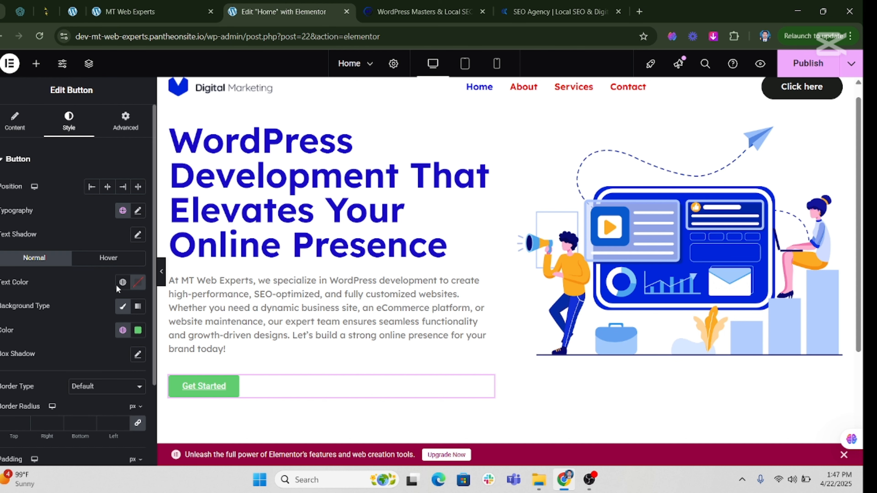
click(421, 11)
scroll(29, 398, down, 3)
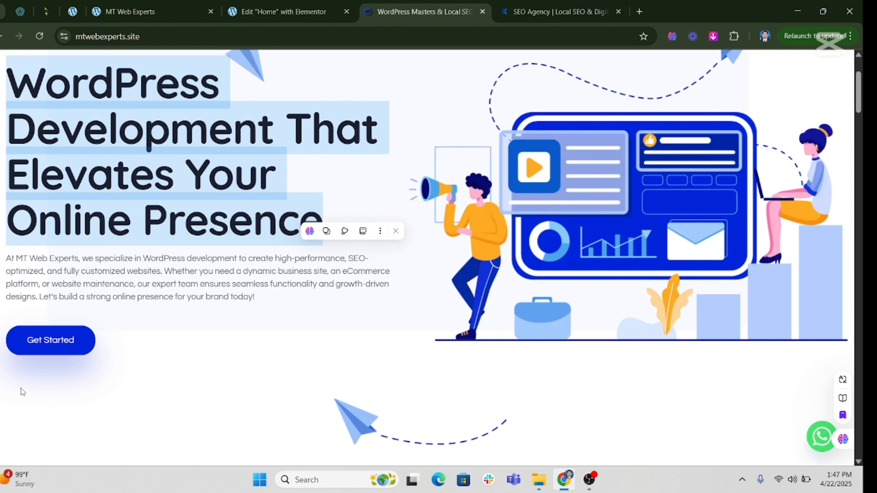
click(289, 5)
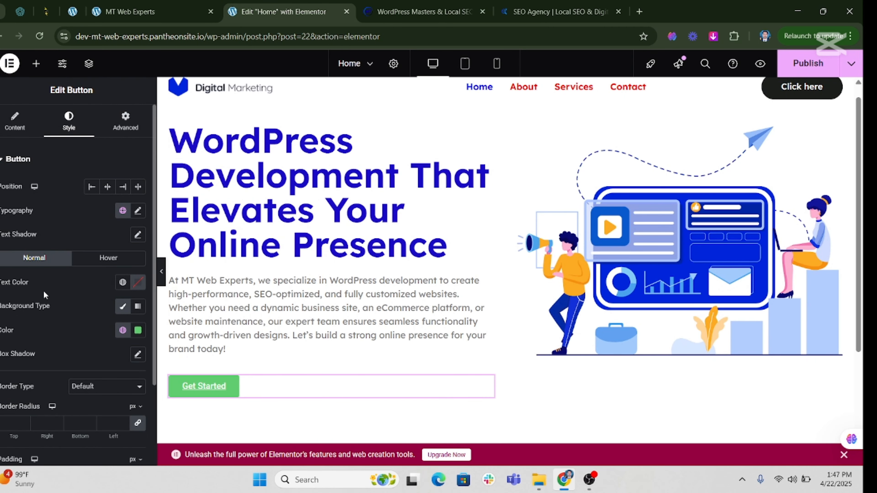
click(137, 286)
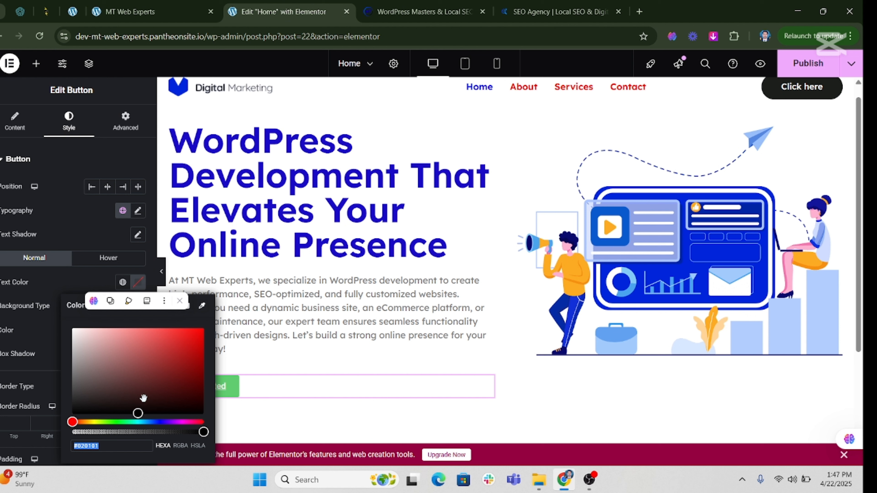
drag(138, 413, 74, 331)
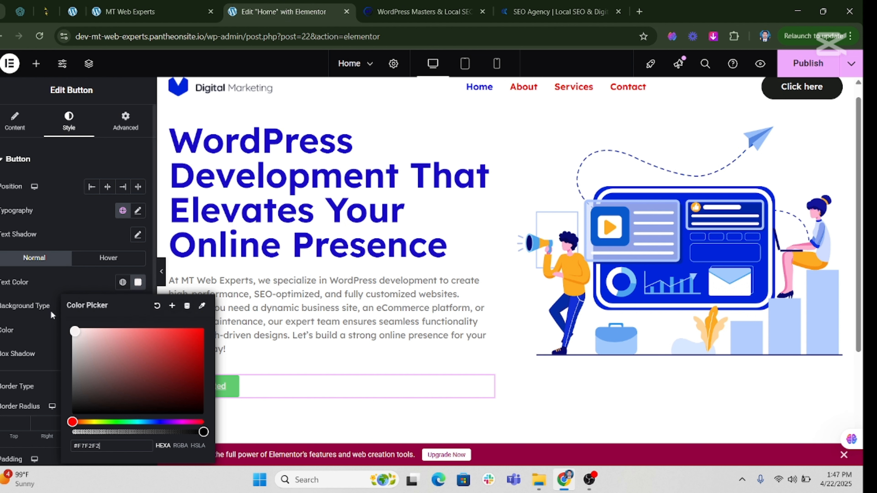
click(41, 322)
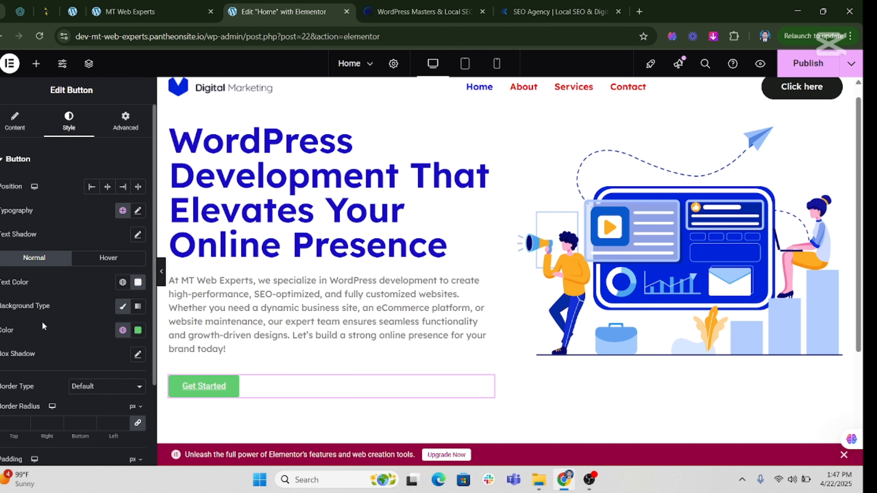
Step: Set the Get Started button's background color to blue and compare it with the button on the reference page
click(141, 332)
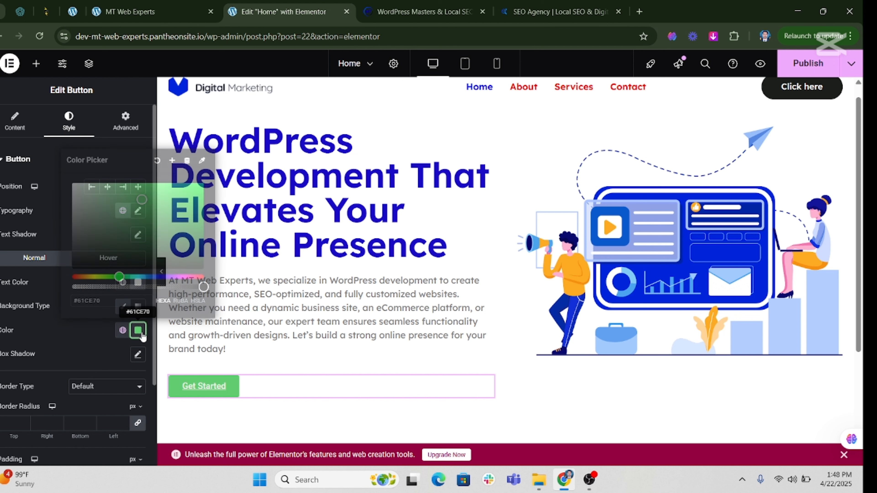
drag(123, 283, 157, 277)
drag(161, 203, 185, 197)
click(58, 335)
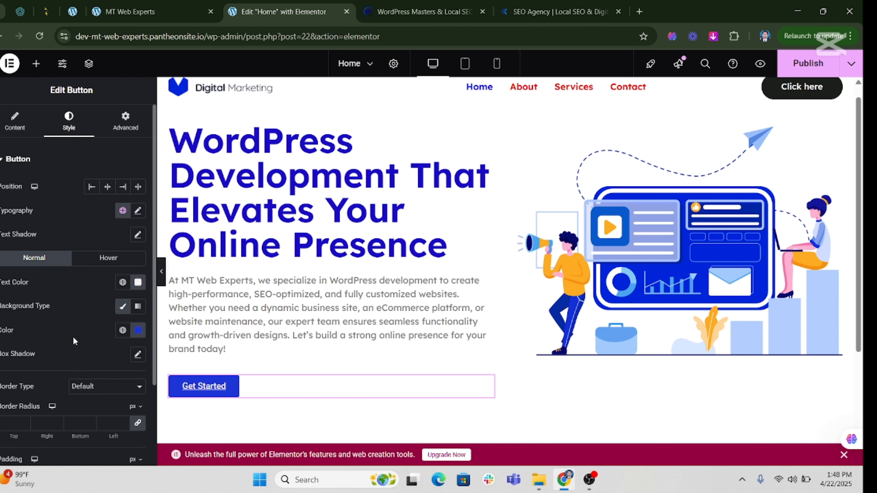
key(ctrl+Tab)
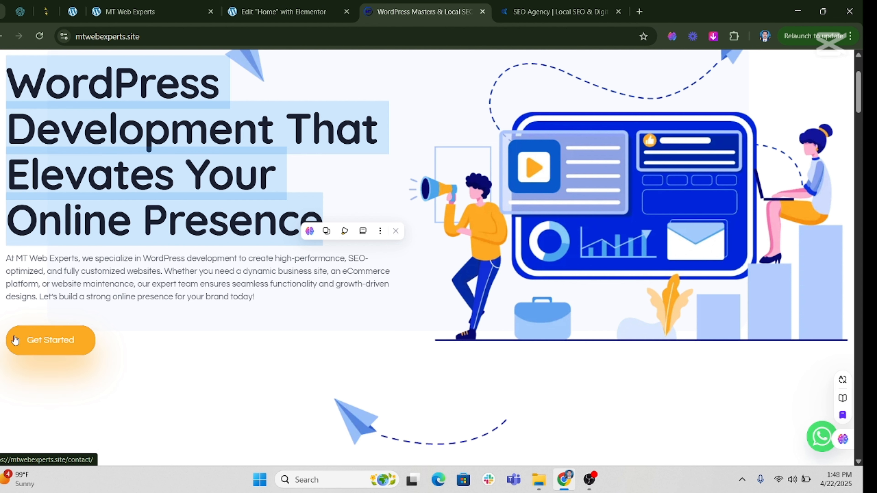
click(284, 11)
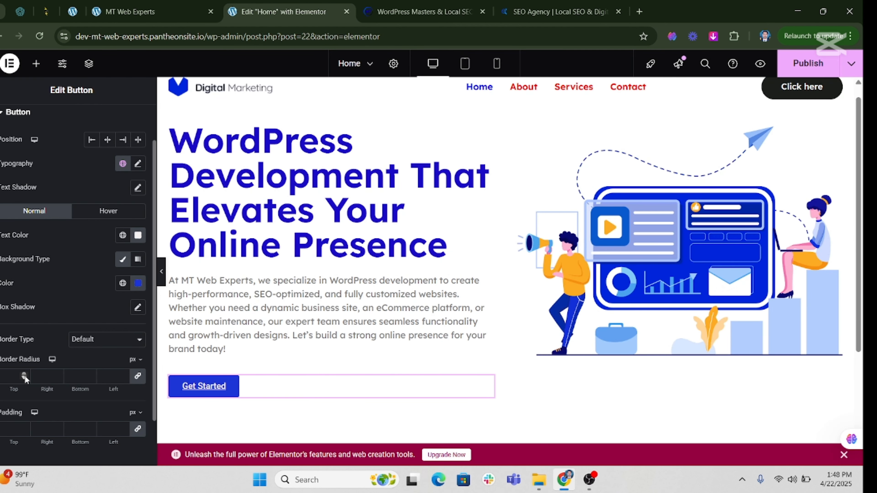
Step: Set the Get Started button's border radius to 8 px on all corners
click(25, 375)
text(4)
click(24, 373)
Step: Set the button's padding to 19 px, then unlink the sides and set the right and left padding to 30 px
click(25, 428)
click(24, 427)
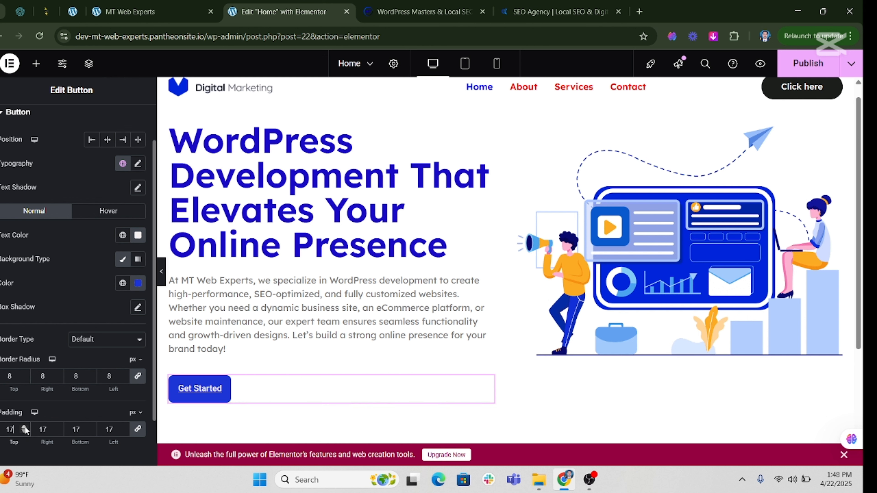
click(24, 427)
click(24, 427)
click(136, 430)
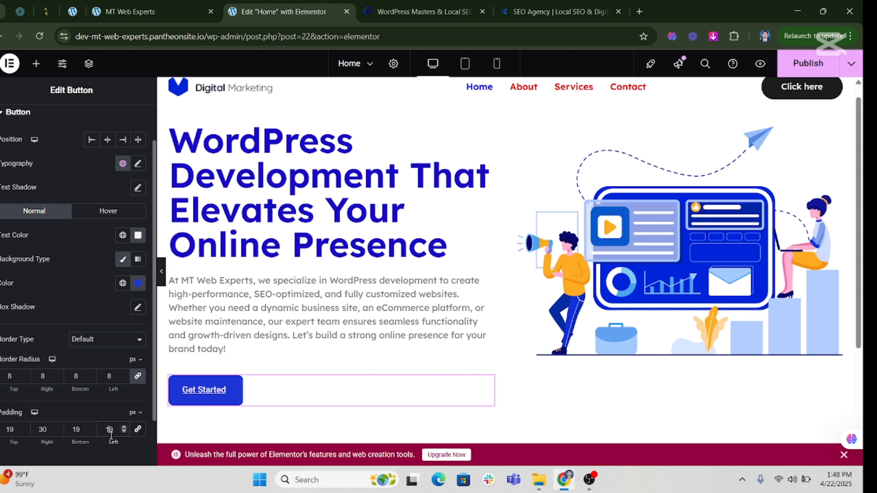
text(30)
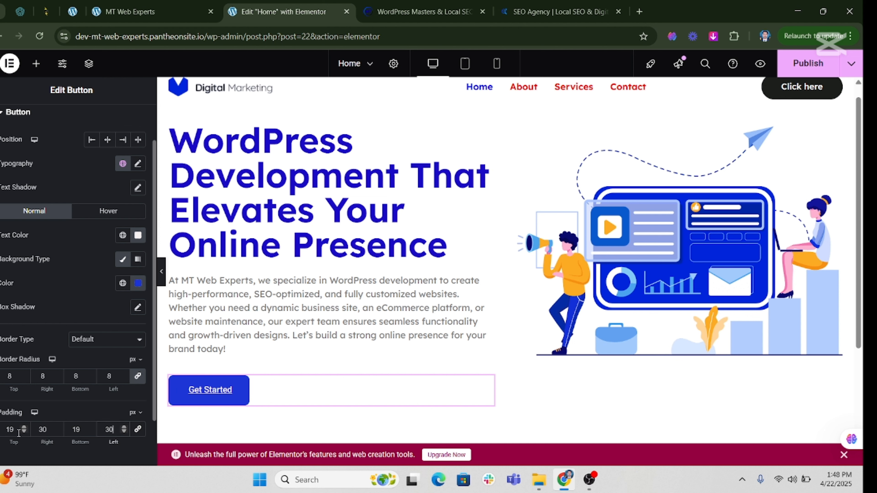
Step: Set the button's top and bottom padding to 22 px and its border radius to 37 px on all corners
click(25, 427)
click(25, 428)
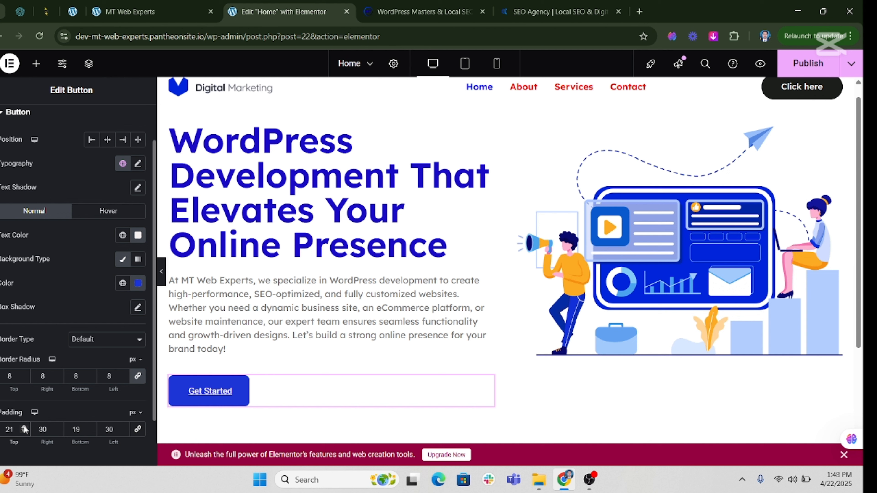
click(25, 427)
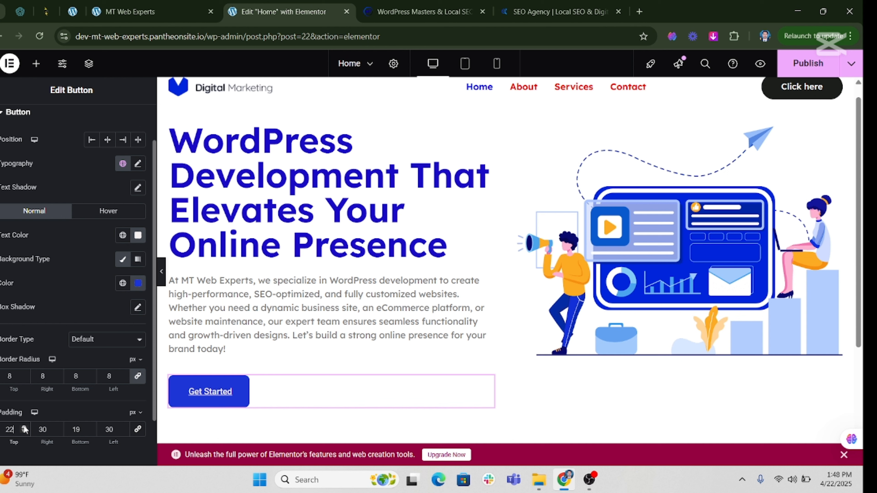
double_click(75, 430)
text(22)
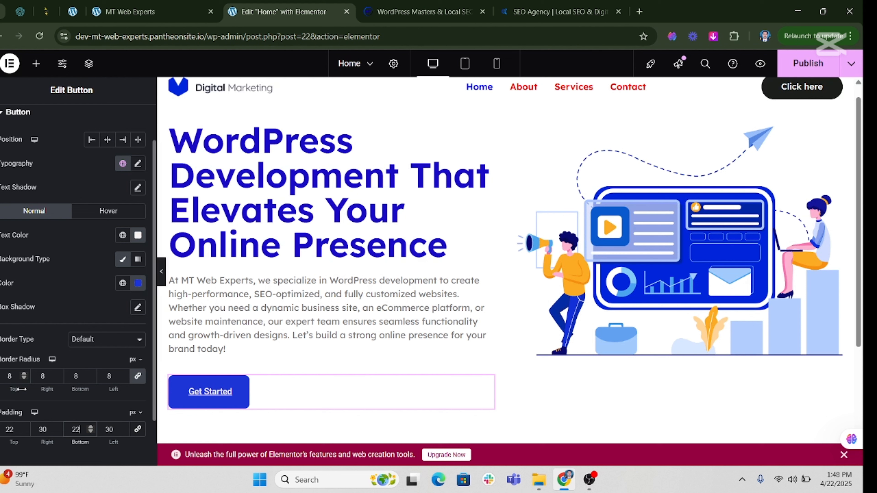
click(24, 374)
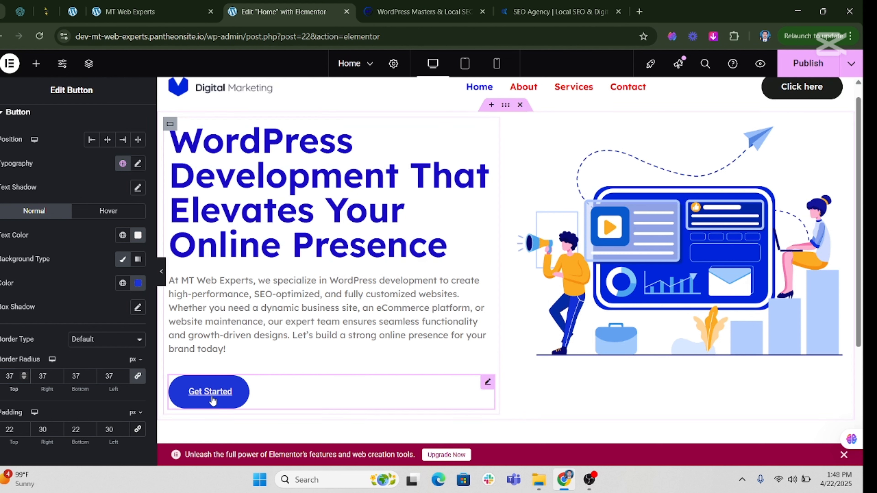
Step: Set the Get Started button's hover background color to green #96B552, checking the reference page's button along the way
click(109, 213)
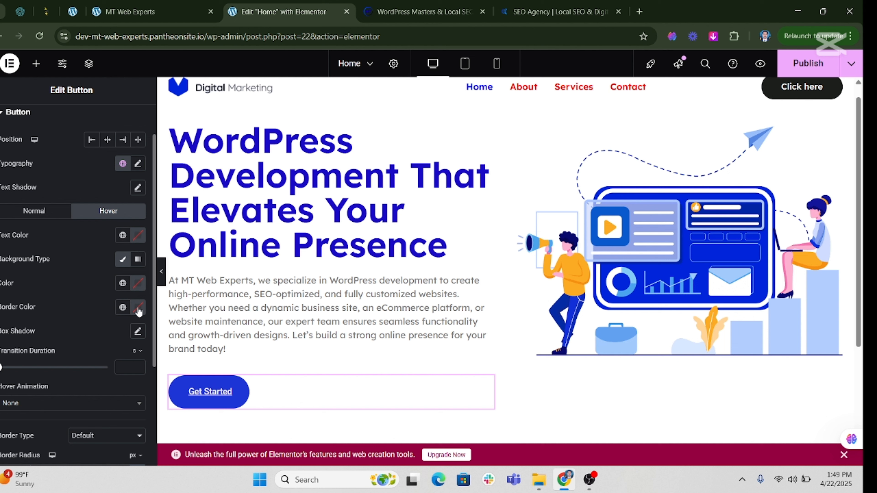
click(139, 282)
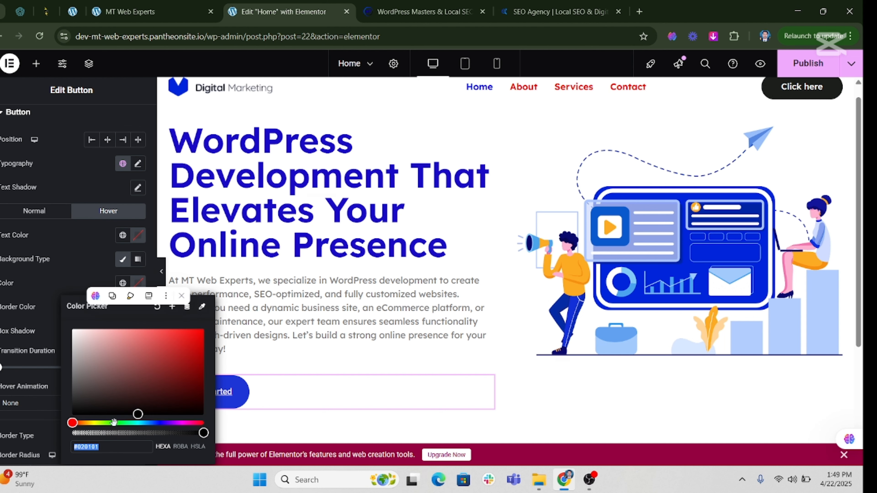
drag(72, 422, 144, 353)
click(425, 11)
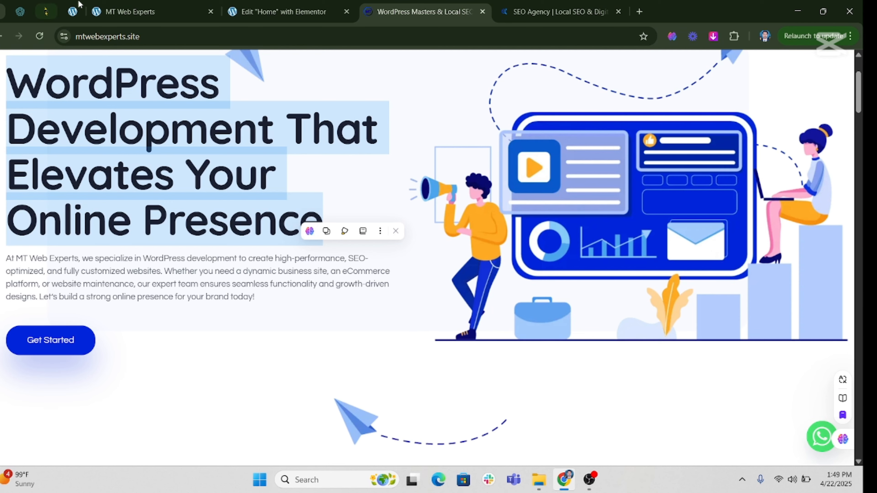
click(280, 11)
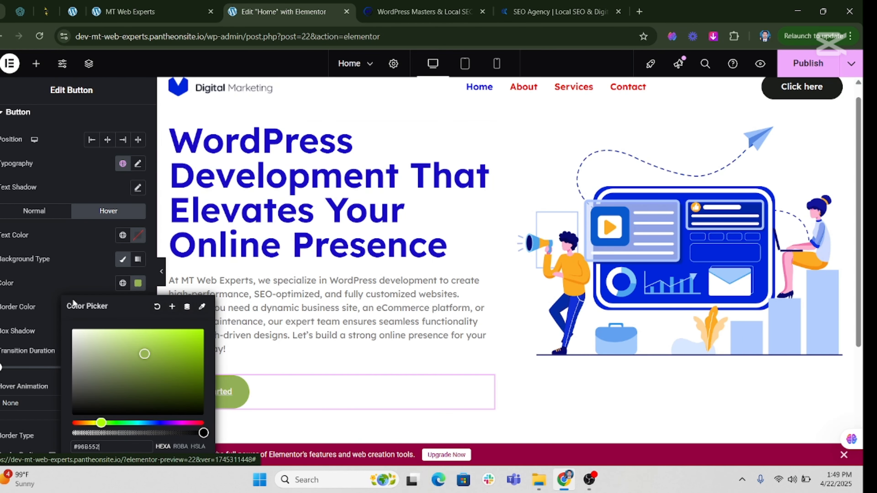
click(94, 296)
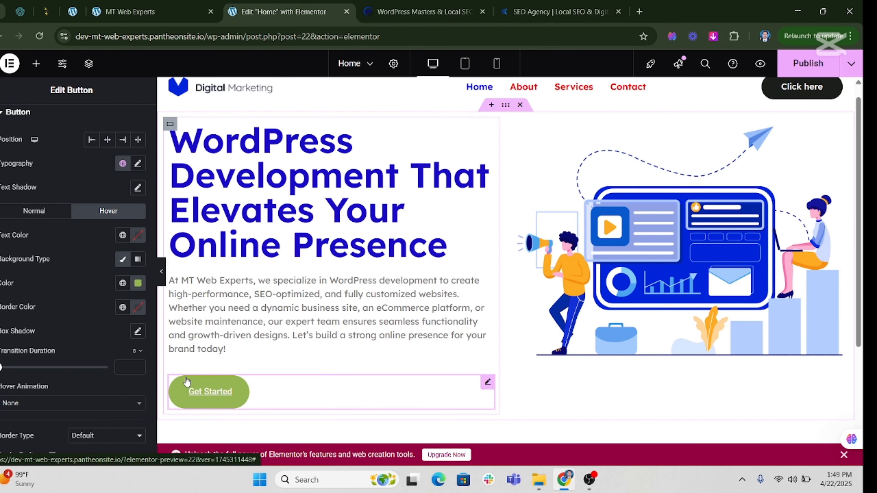
Step: Review the button's hover effect and publish the Home page
scroll(77, 326, down, 3)
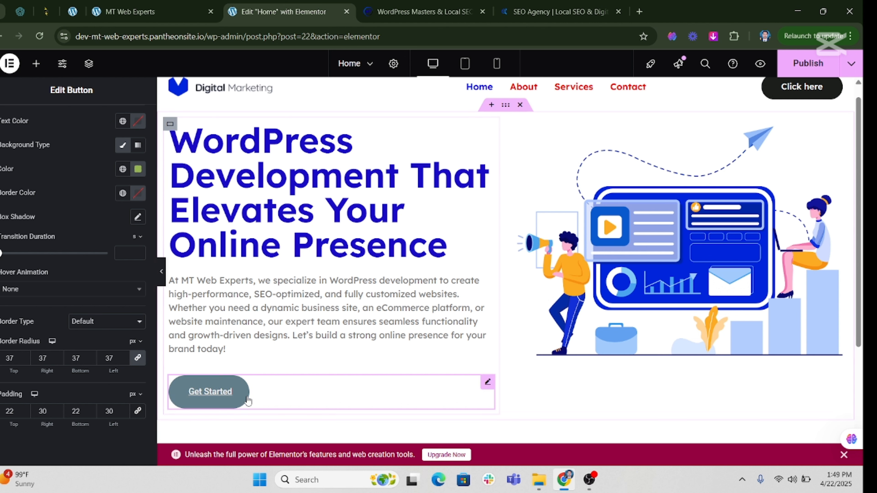
click(818, 64)
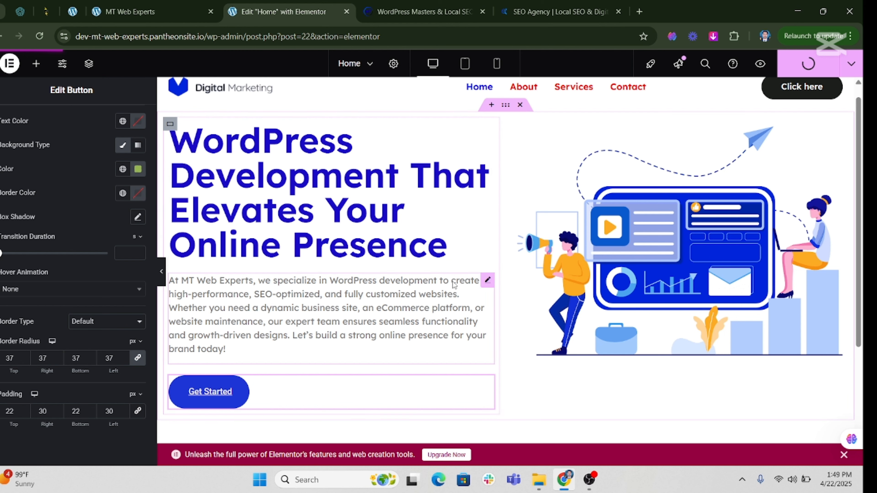
Step: Reload the live Home page and compare the published hero section with the editor view
scroll(433, 289, down, 5)
scroll(397, 215, up, 5)
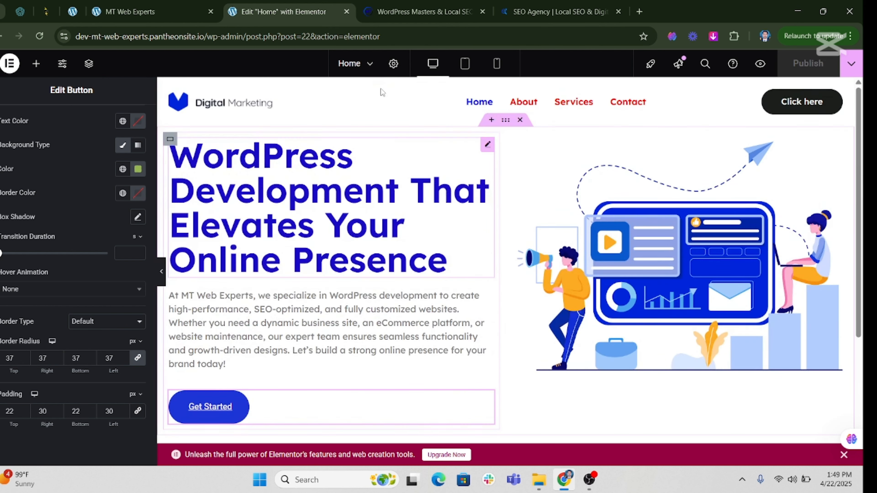
key(ctrl+Tab)
key(ctrl+shift+Tab)
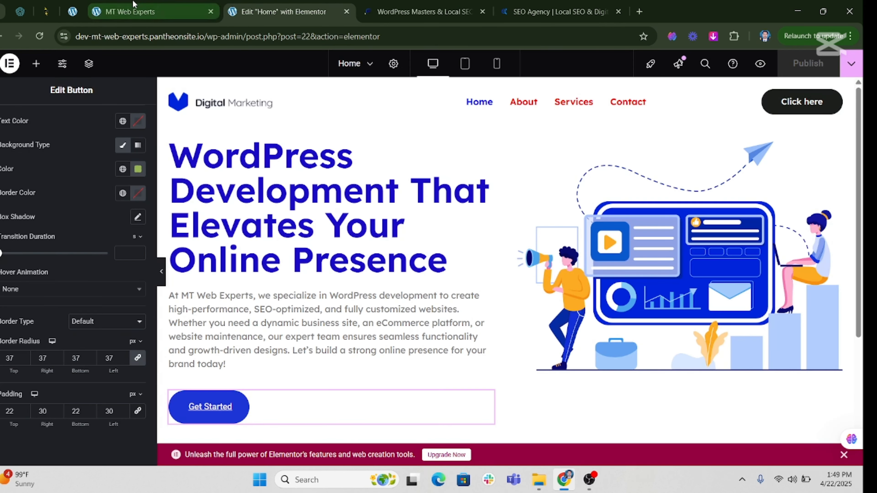
key(ctrl+shift+Tab)
mouse_move(41, 69)
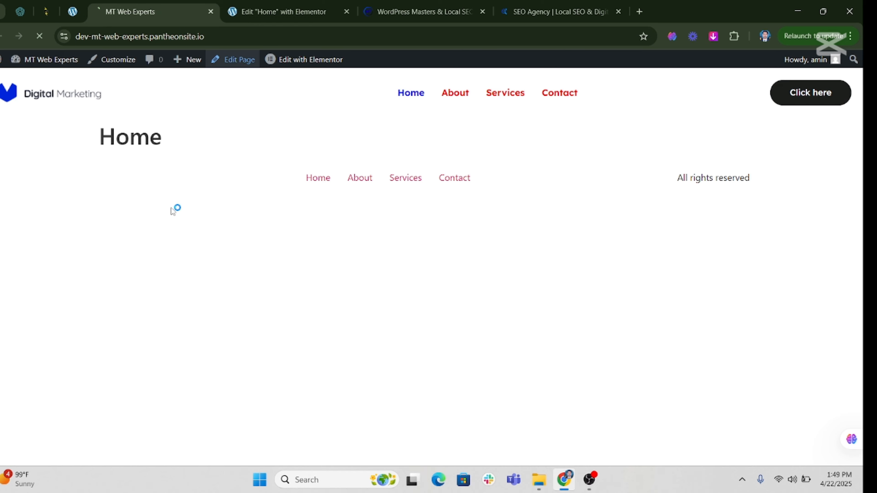
drag(182, 6, 310, 8)
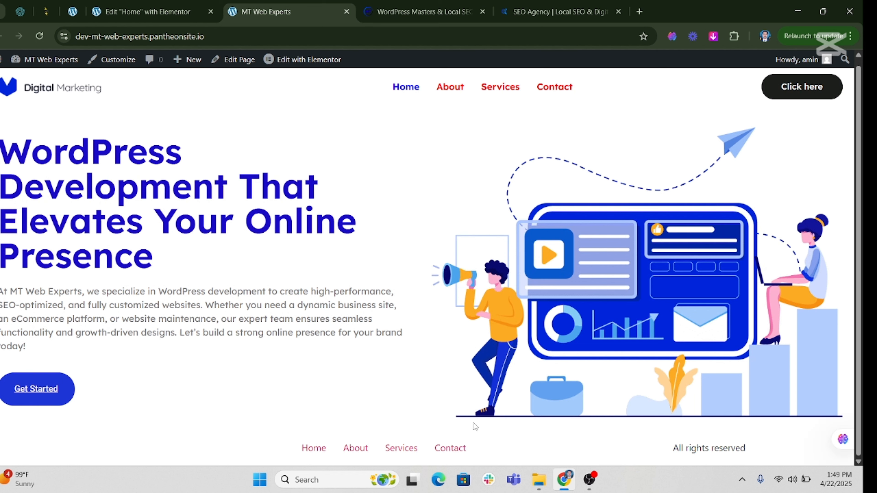
drag(476, 423, 73, 295)
click(148, 11)
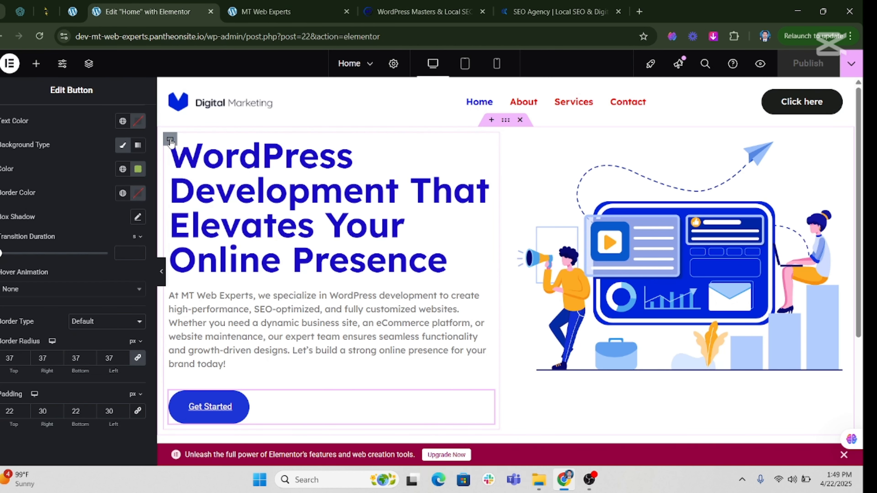
Step: Clear the hero text column's justify-content setting, center the image column's content vertically, and publish the page
click(170, 140)
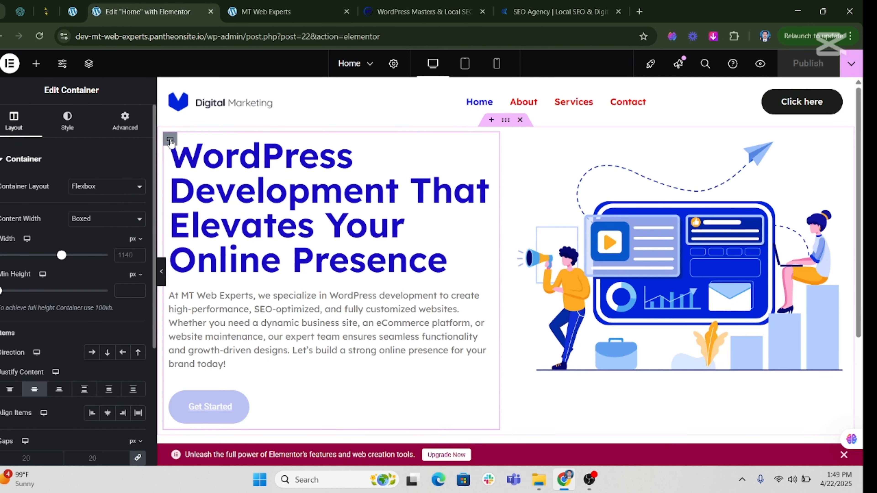
click(34, 390)
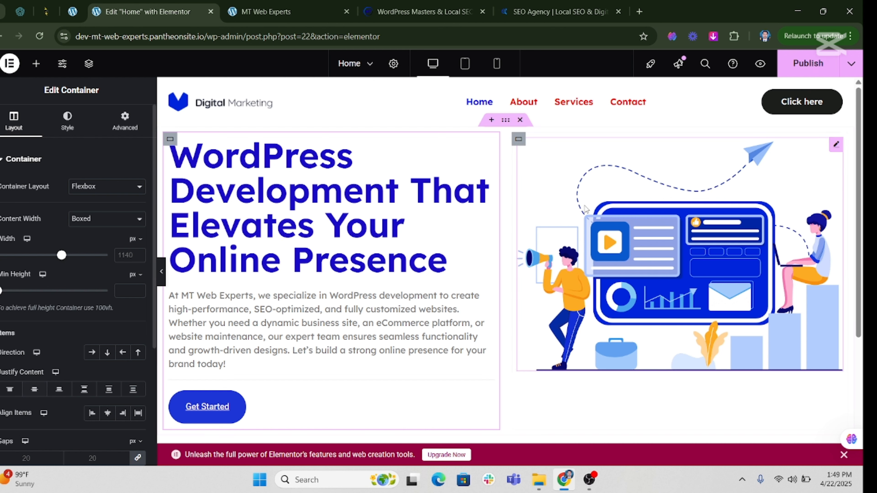
click(518, 139)
click(34, 389)
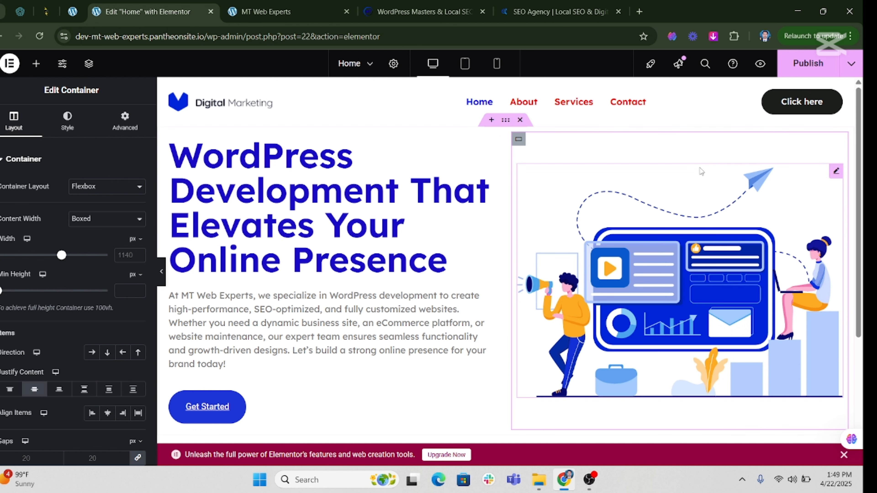
click(803, 66)
click(310, 10)
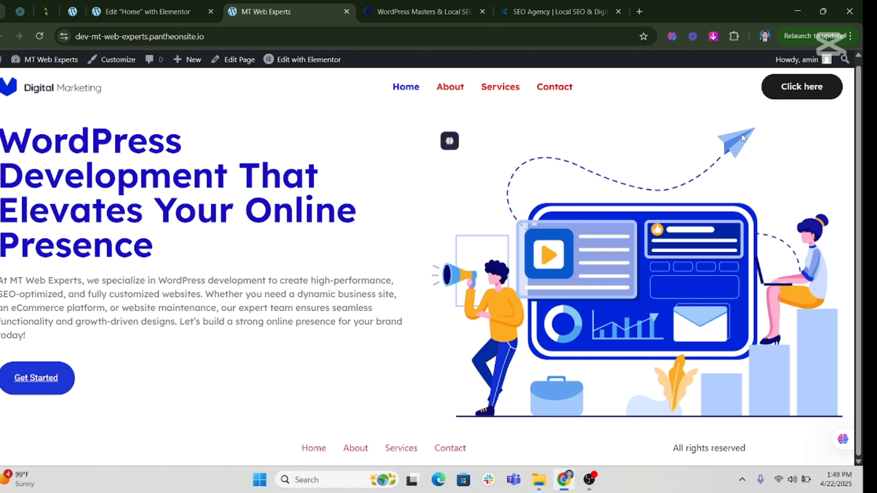
Step: Set the hero text column's margin to 0 on all sides and its padding to 25 px on top and 0 elsewhere
click(199, 6)
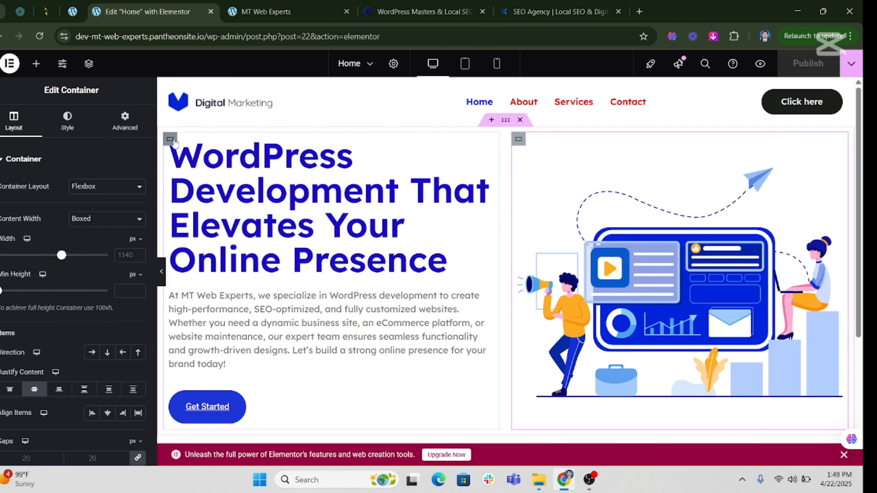
click(125, 120)
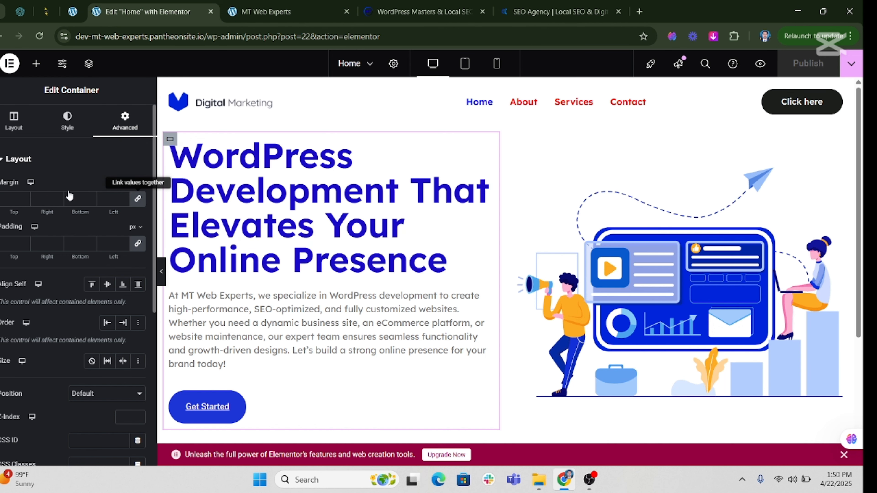
click(25, 198)
drag(25, 199, 25, 199)
key(ctrl+a)
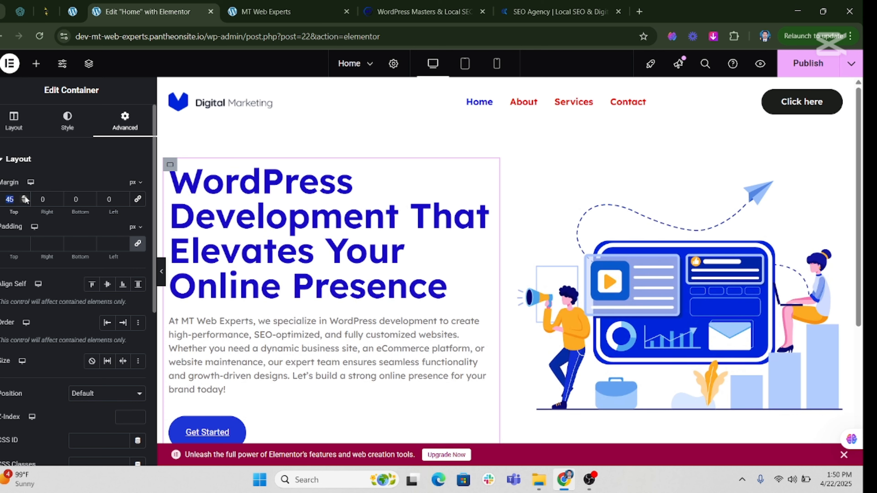
text(0)
click(82, 244)
text(0)
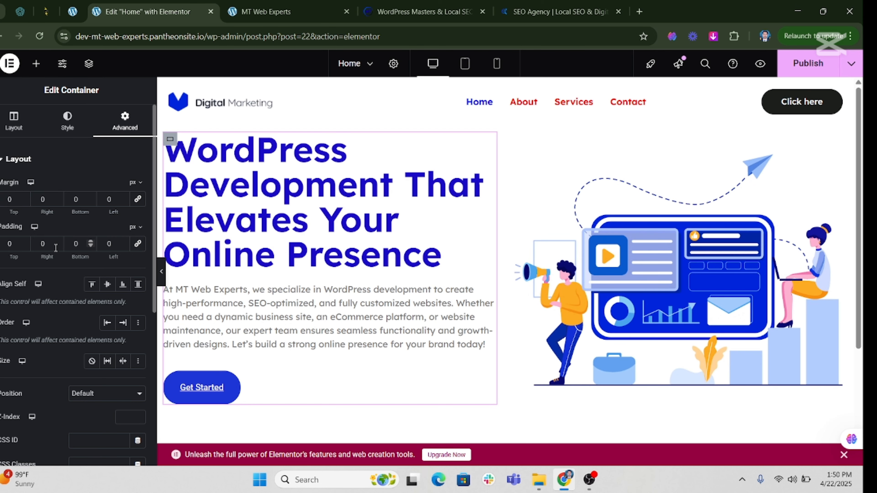
drag(23, 244, 24, 243)
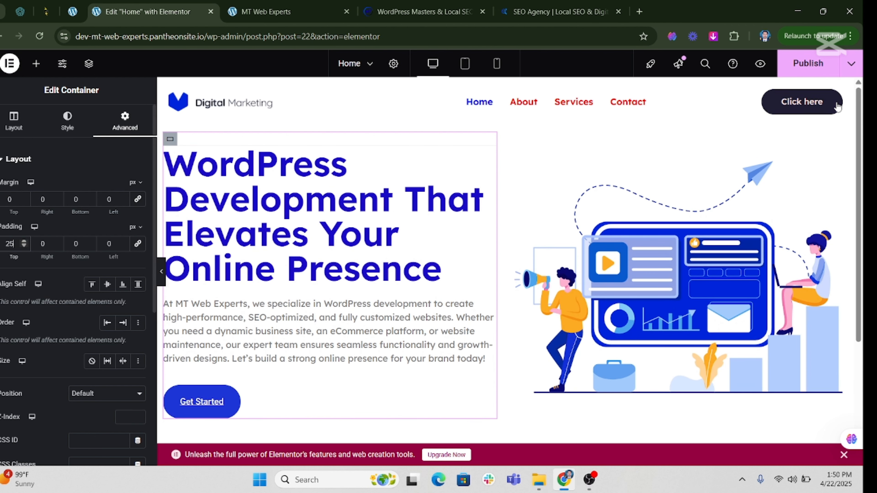
Step: Publish the Home page and check the new hero spacing on the live site
click(812, 66)
click(306, 11)
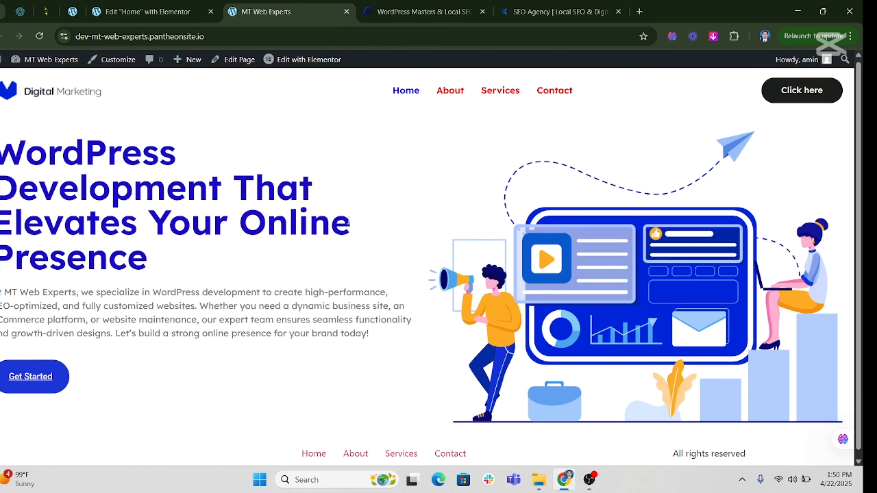
click(186, 10)
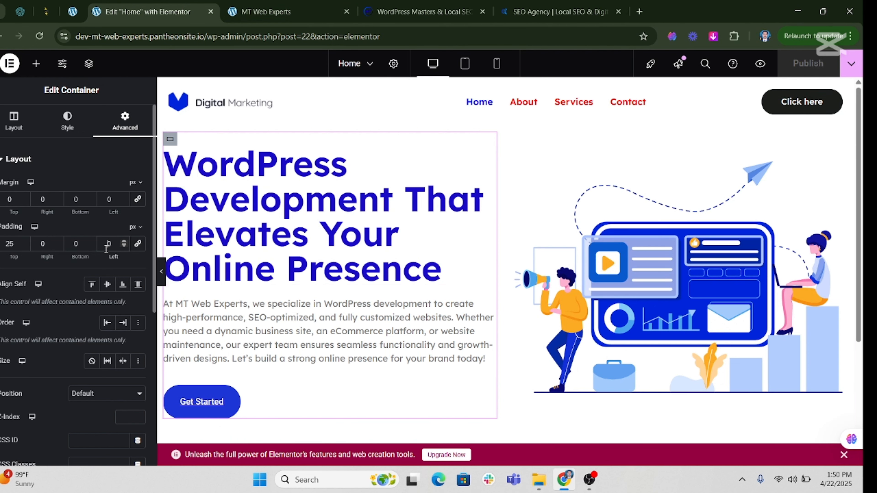
Step: Try a left padding of 30 px on the text column, then set it to 50 px, previewing the page at full width
text(3)
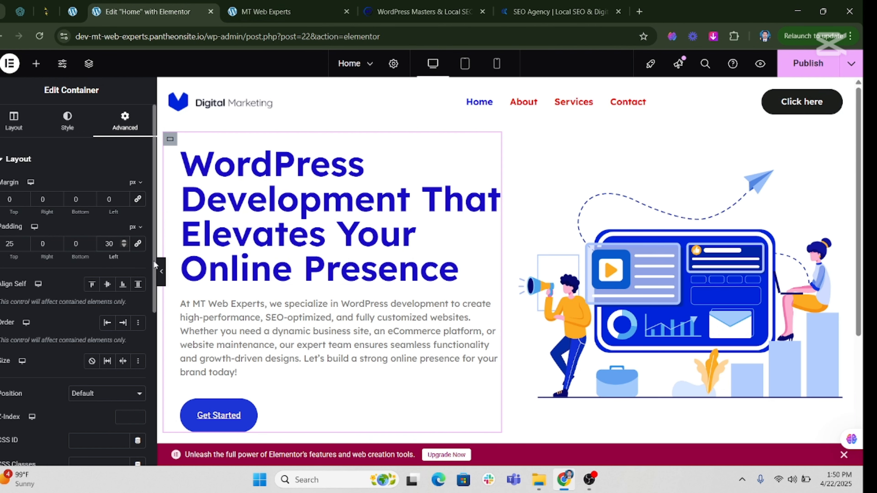
click(161, 271)
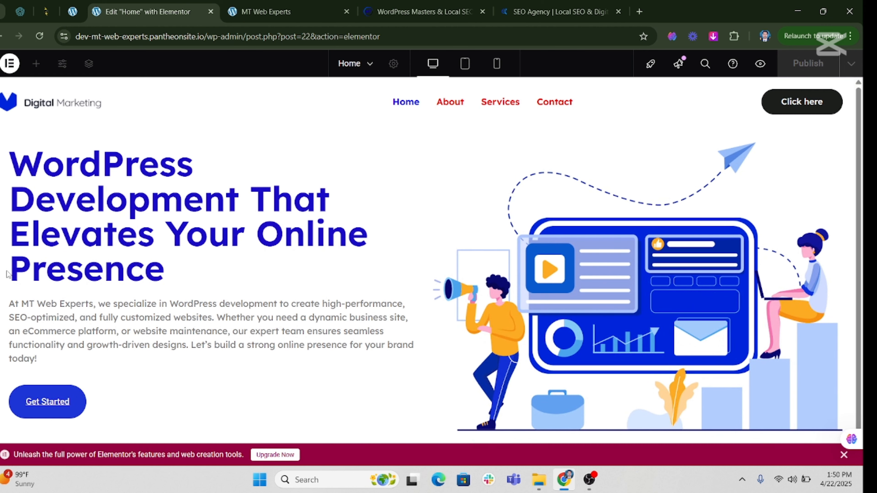
click(1, 271)
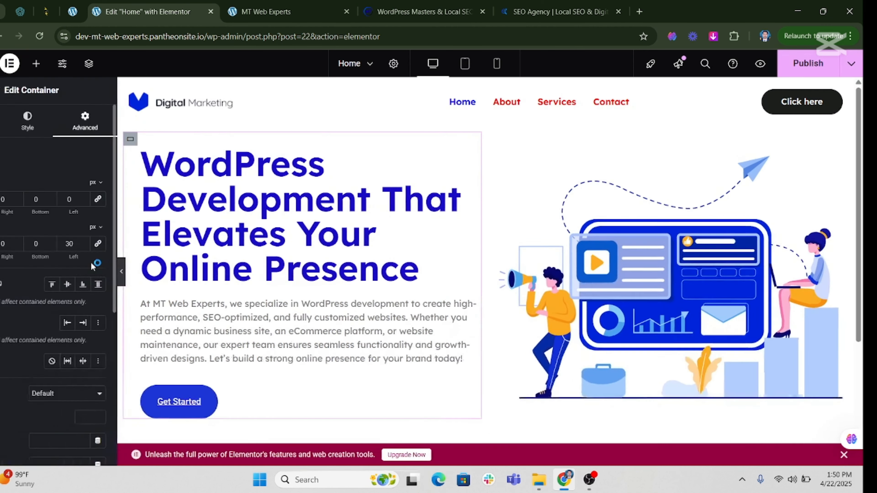
drag(109, 245, 100, 245)
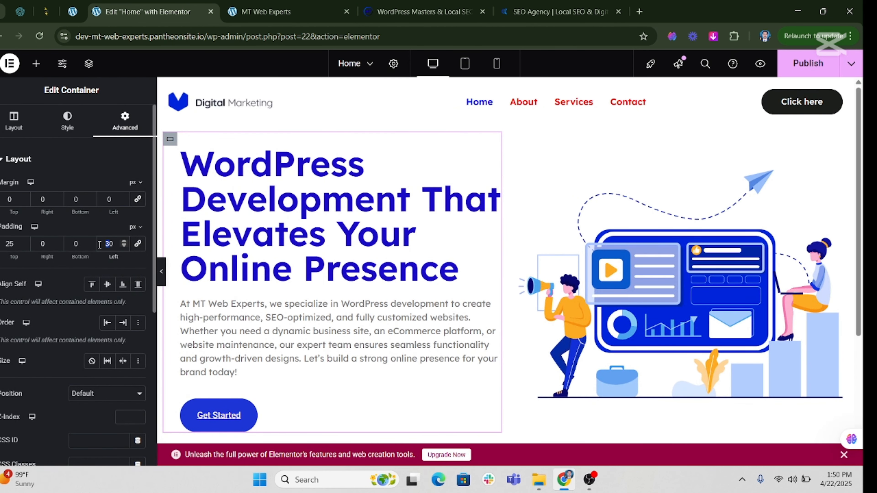
click(161, 271)
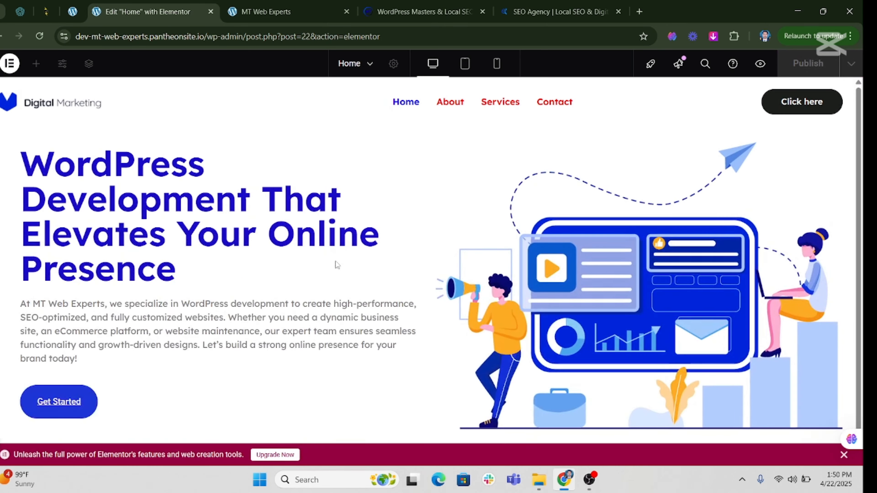
click(10, 266)
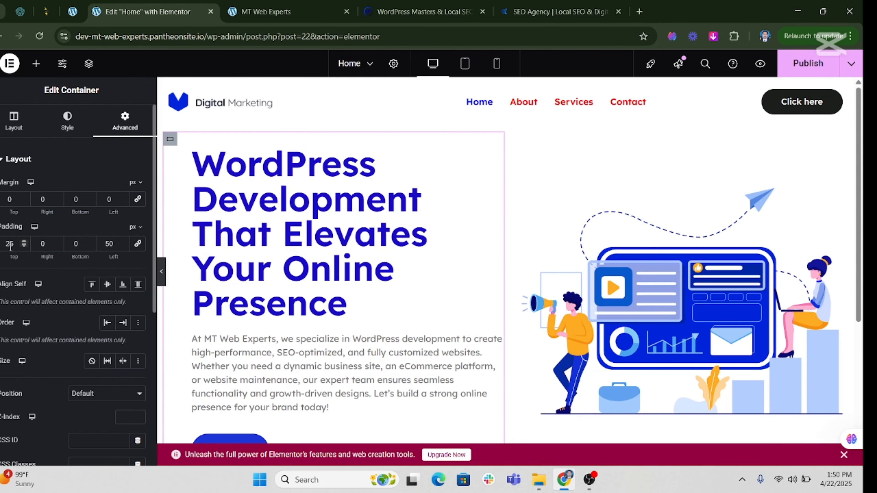
Step: Set the text column's top padding to 45 px, then publish the page and check it on the live site
drag(10, 247, 7, 245)
click(161, 271)
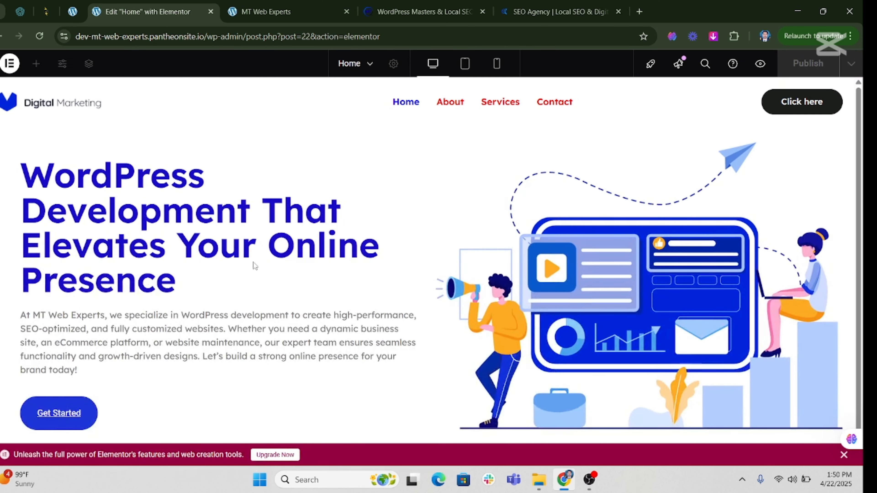
scroll(259, 269, down, 1)
click(0, 271)
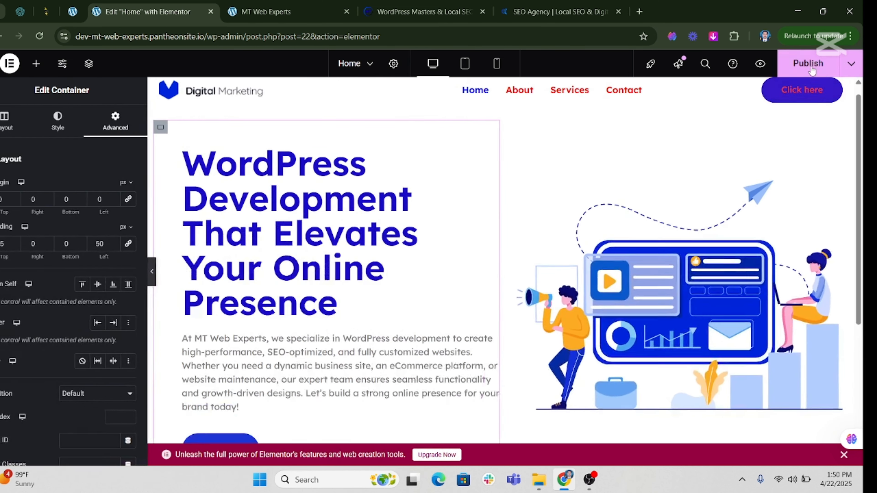
click(812, 70)
click(256, 7)
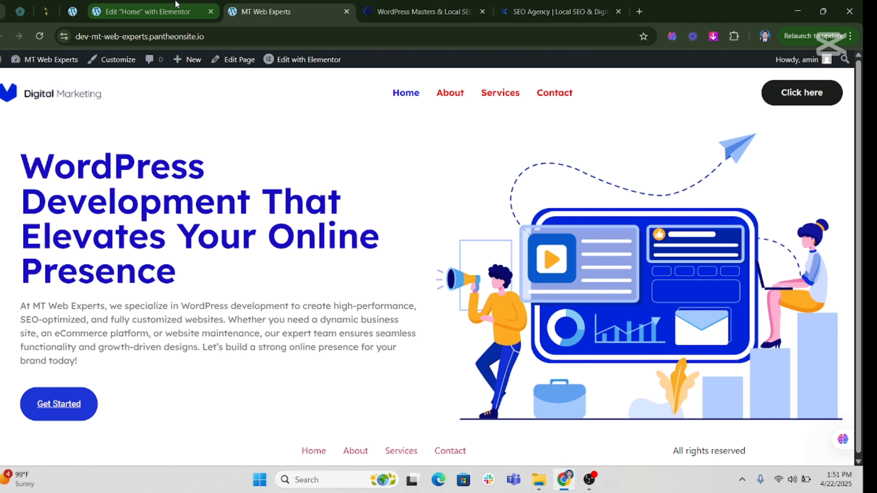
Step: Examine the hero and the digital marketing services section on the Precision SEO reference site
click(176, 10)
click(560, 11)
scroll(376, 294, down, 7)
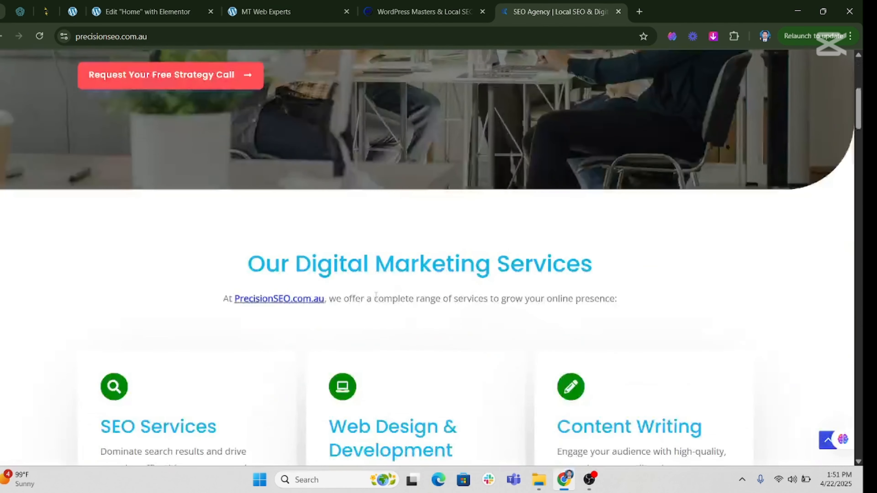
scroll(376, 294, up, 7)
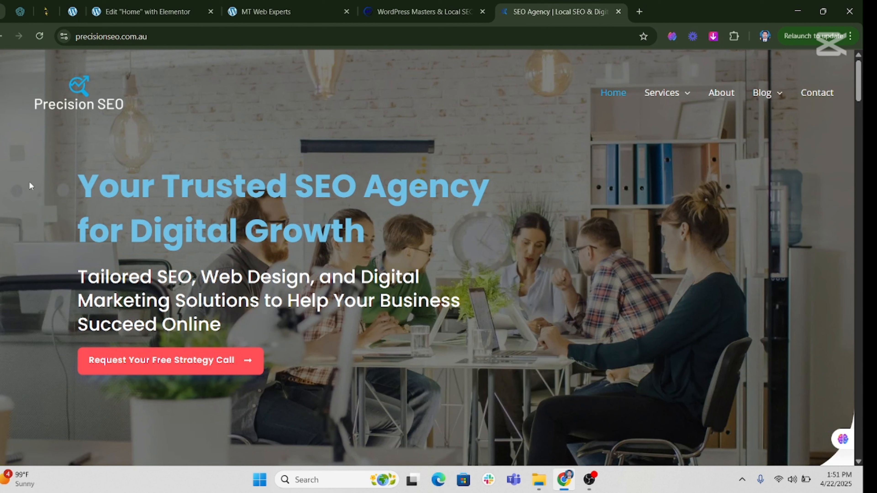
drag(31, 187, 305, 279)
click(234, 4)
Step: Add a new single container with row direction below the hero section
click(145, 8)
scroll(541, 317, down, 5)
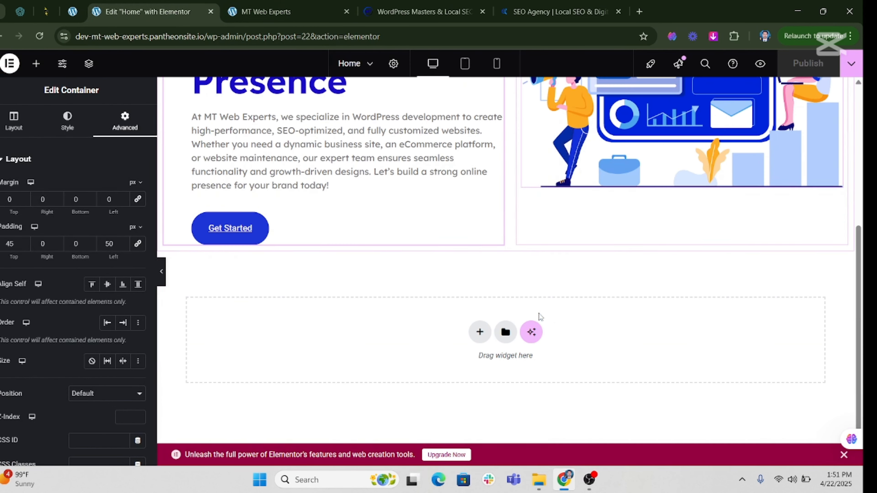
click(480, 332)
click(471, 368)
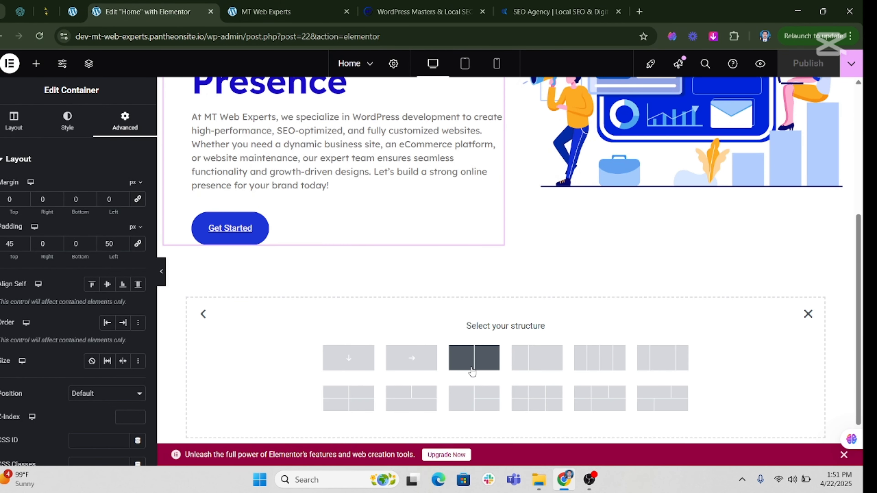
click(402, 365)
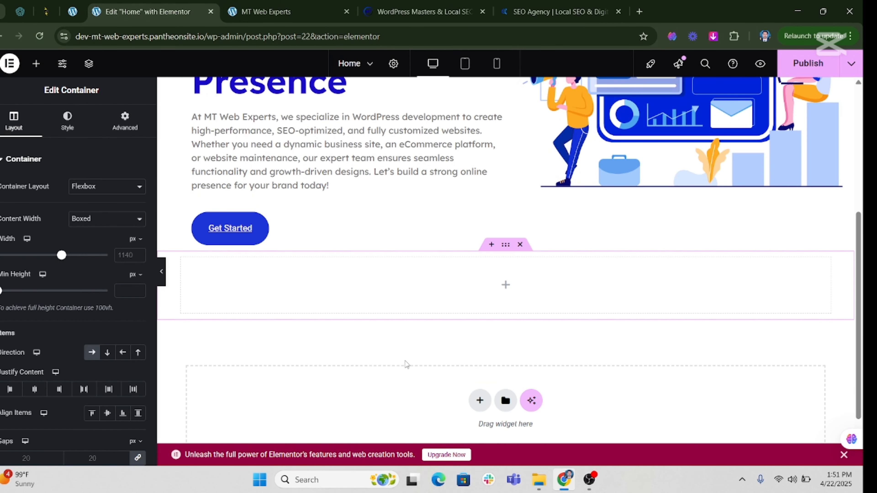
Step: Set the new container's content width to Full Width, checking the Precision SEO reference and the live page for layout
click(507, 285)
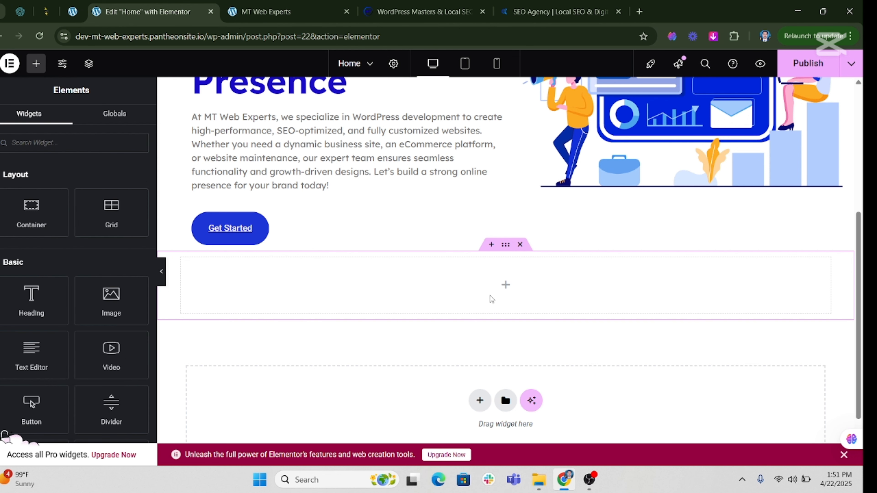
click(506, 256)
click(556, 12)
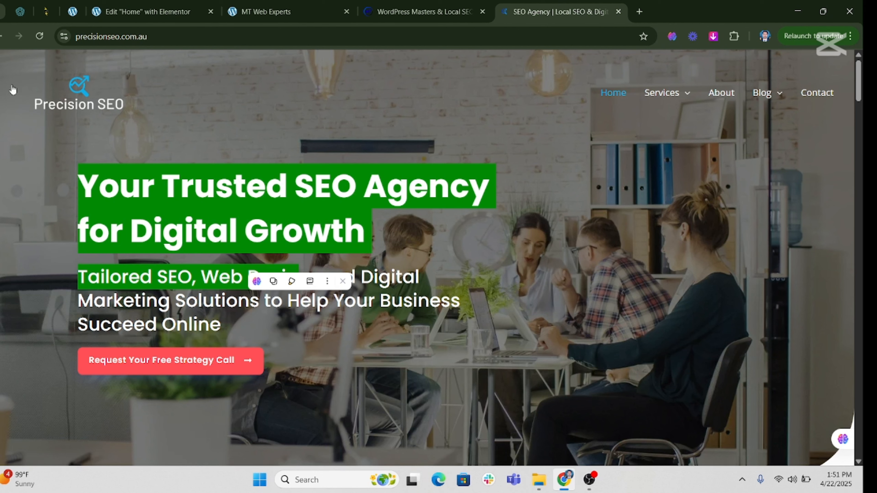
click(247, 5)
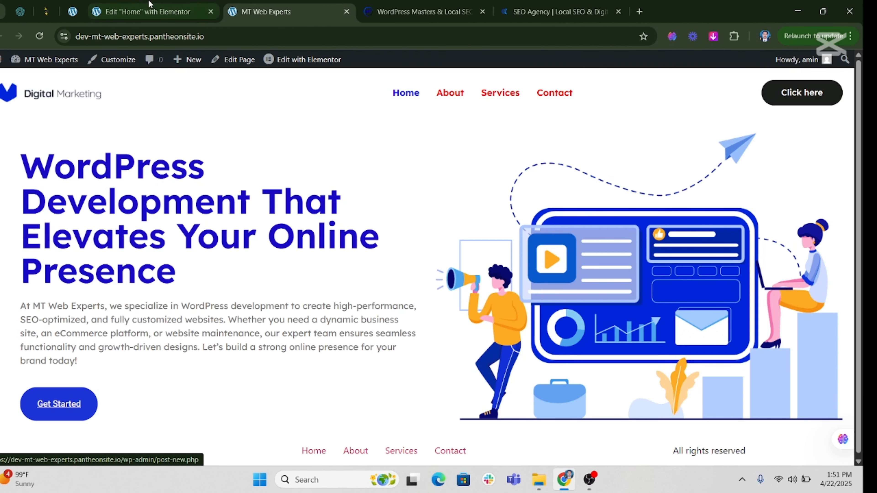
click(145, 12)
click(92, 221)
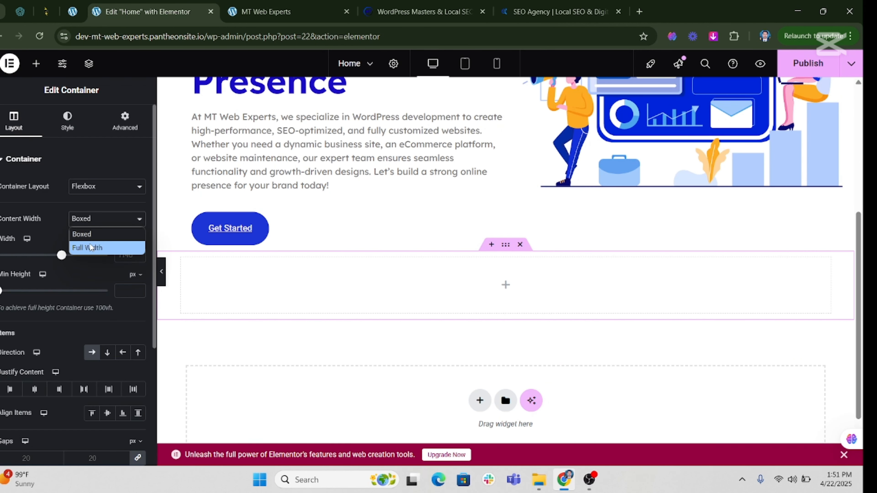
click(93, 247)
Step: Add a nested container inside the new full-width container, checking the Precision SEO hero for reference
click(504, 291)
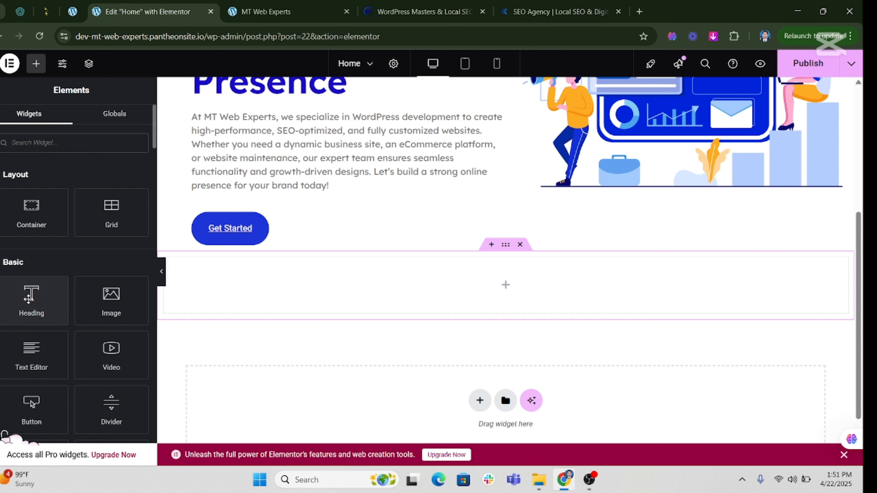
click(560, 12)
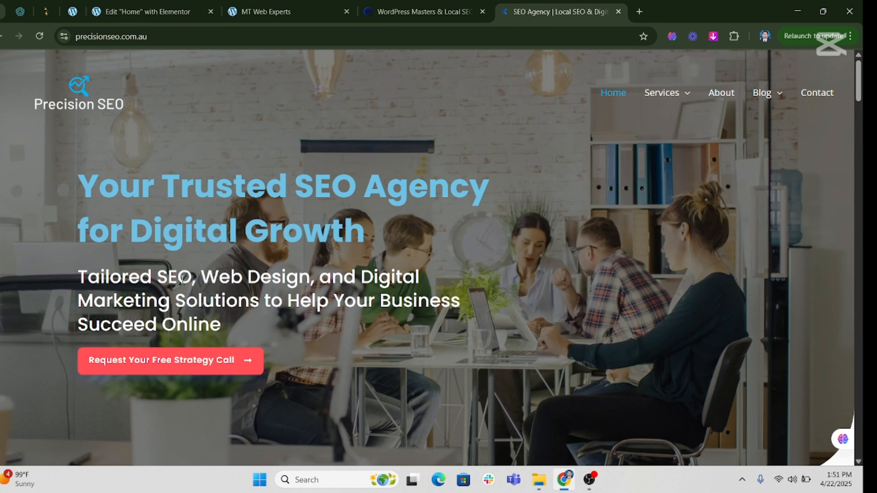
click(148, 11)
drag(61, 227, 514, 292)
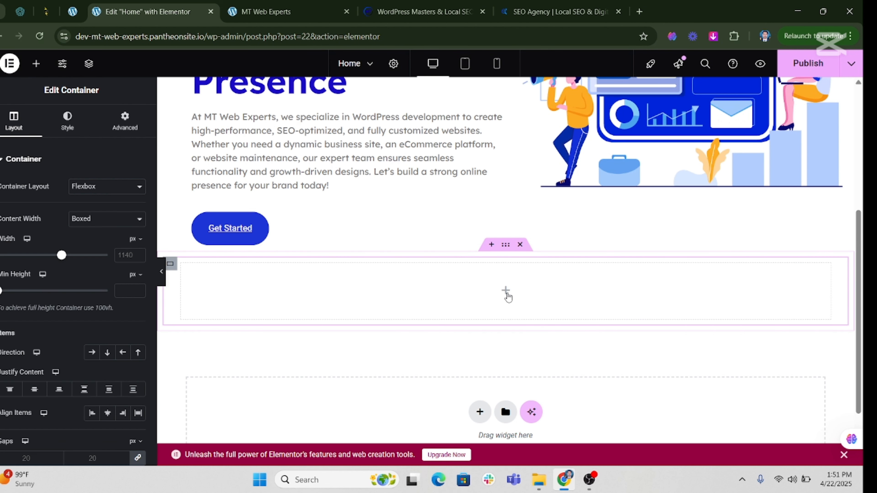
Step: Add two Heading widgets and a Button widget below them inside the nested container
click(505, 291)
drag(24, 281, 290, 292)
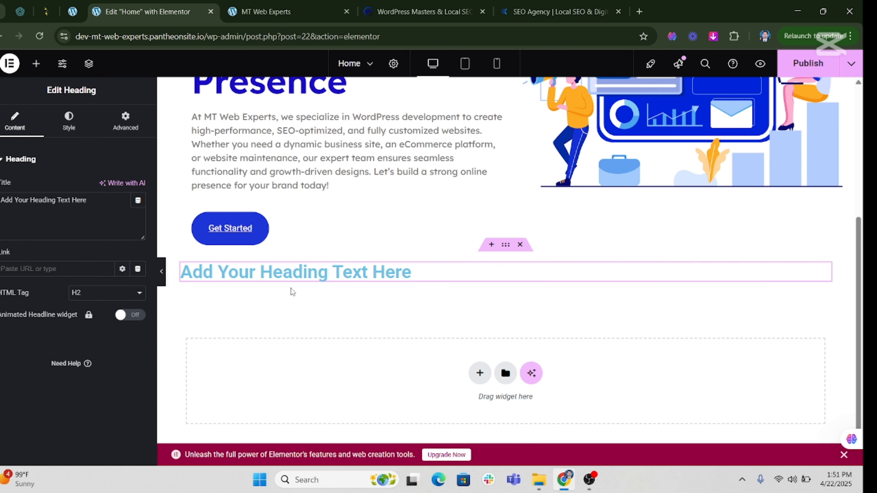
click(35, 63)
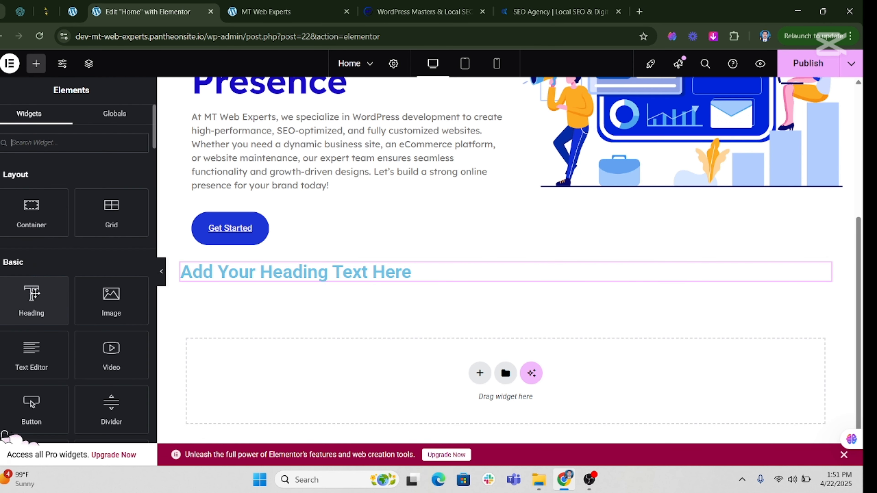
drag(33, 292, 312, 293)
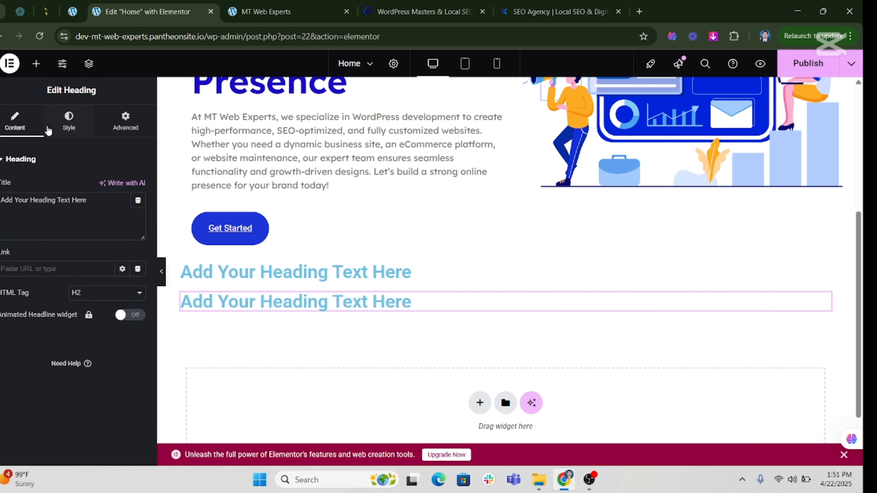
click(36, 63)
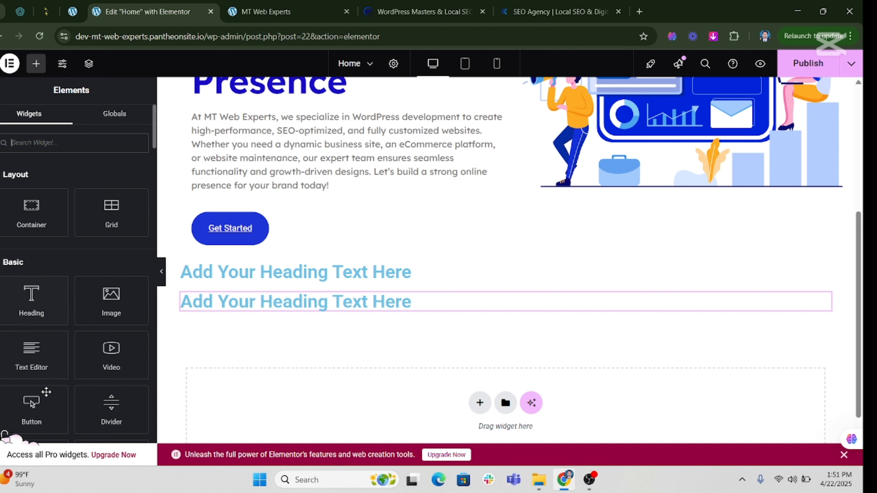
drag(46, 392, 313, 304)
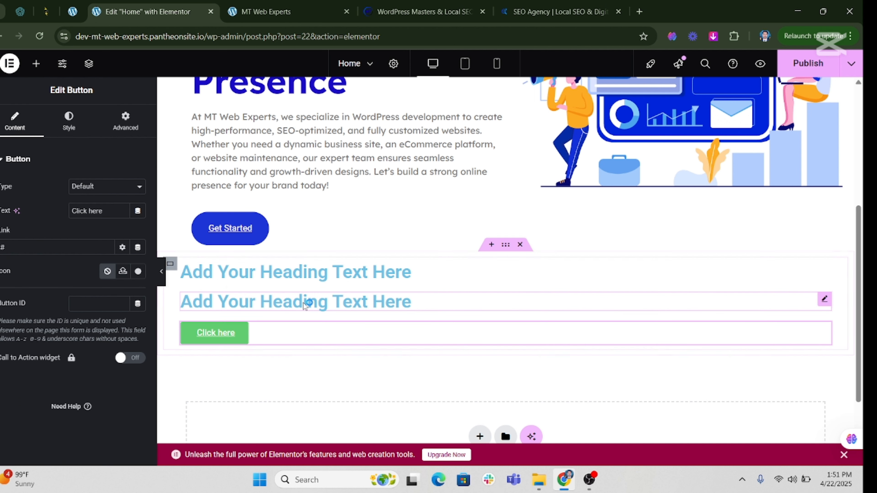
Step: Select the outer container, then find and download the 1920x1080 WEBP office meeting photo from the Precision SEO site using Imageye
click(505, 246)
click(556, 12)
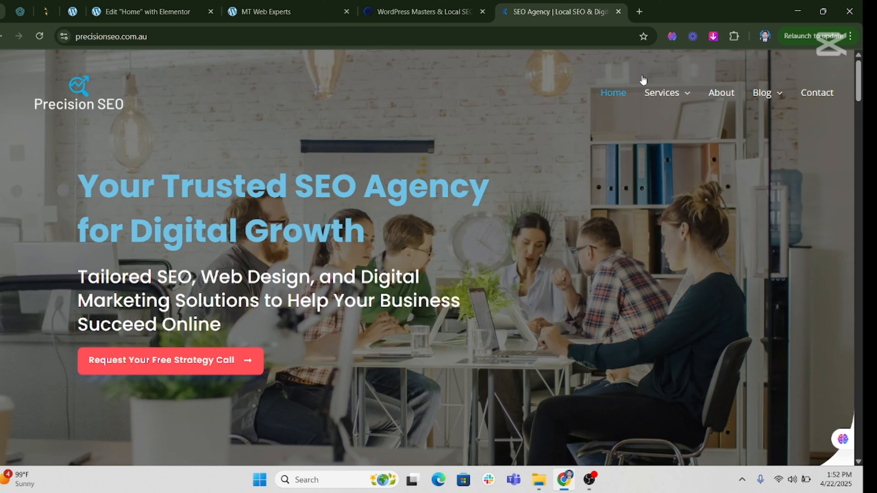
click(710, 38)
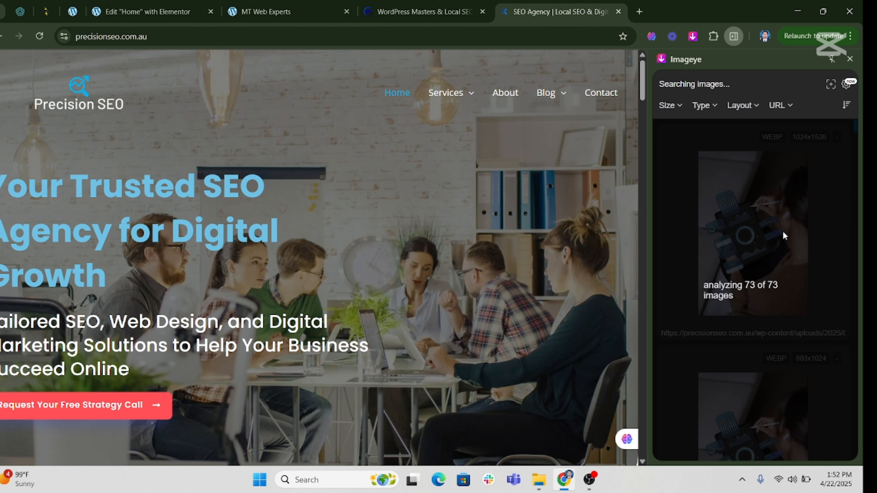
scroll(748, 248, down, 8)
scroll(748, 248, down, 10)
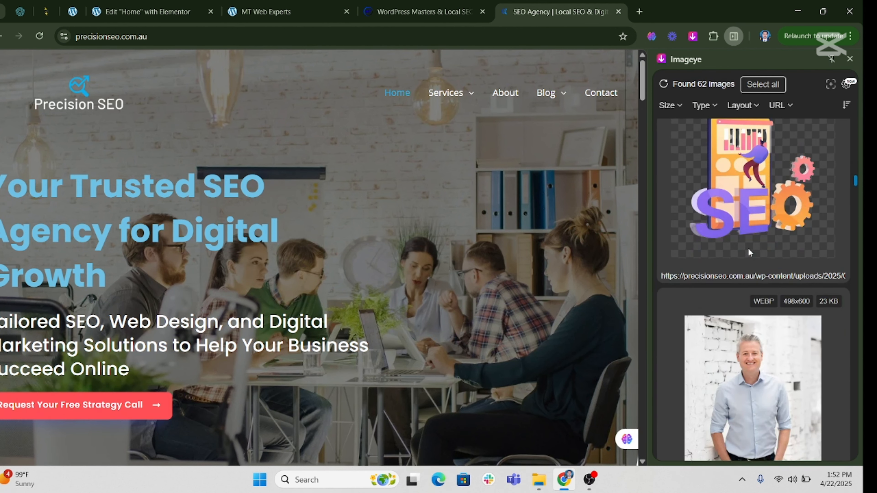
scroll(748, 254, down, 10)
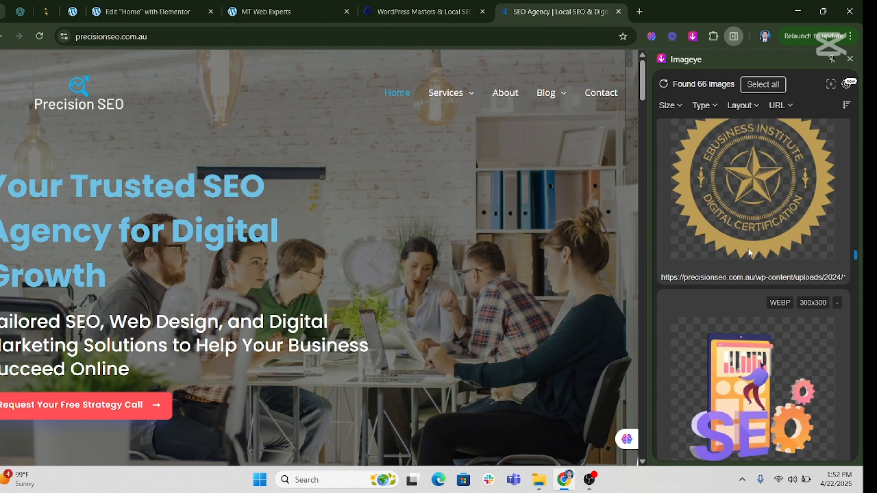
scroll(749, 247, down, 10)
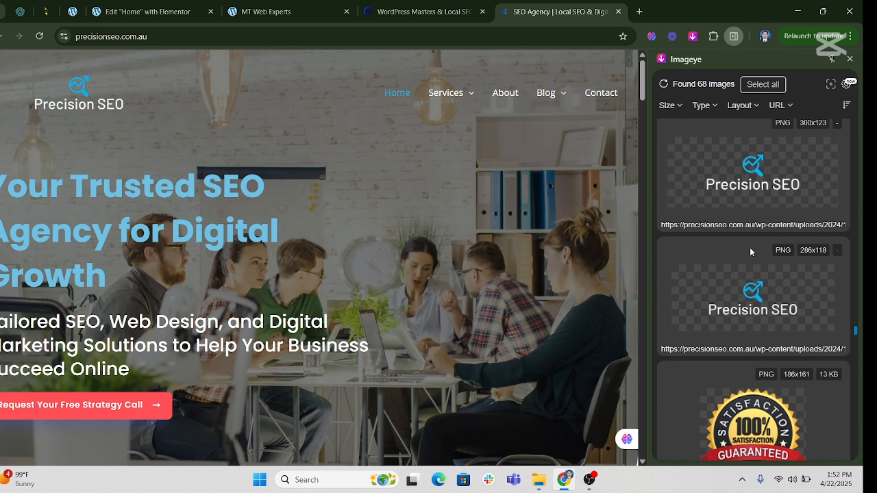
scroll(750, 248, down, 10)
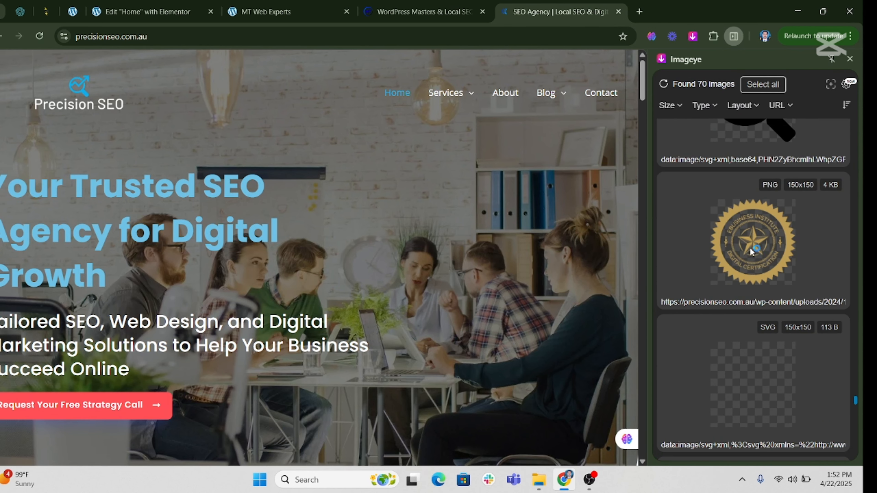
scroll(750, 248, down, 5)
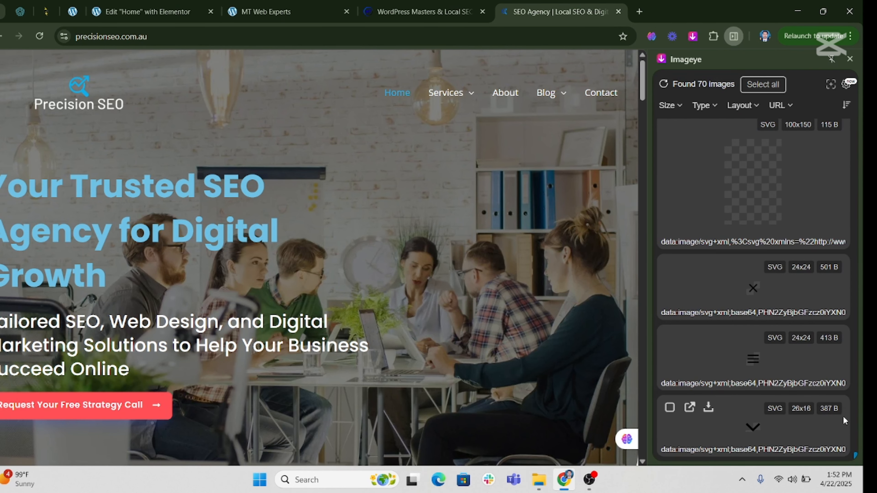
drag(855, 455, 851, 118)
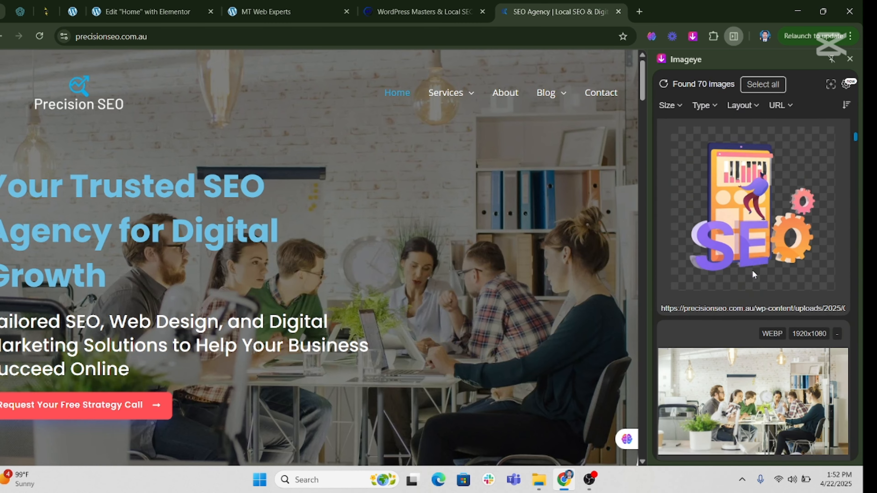
click(709, 287)
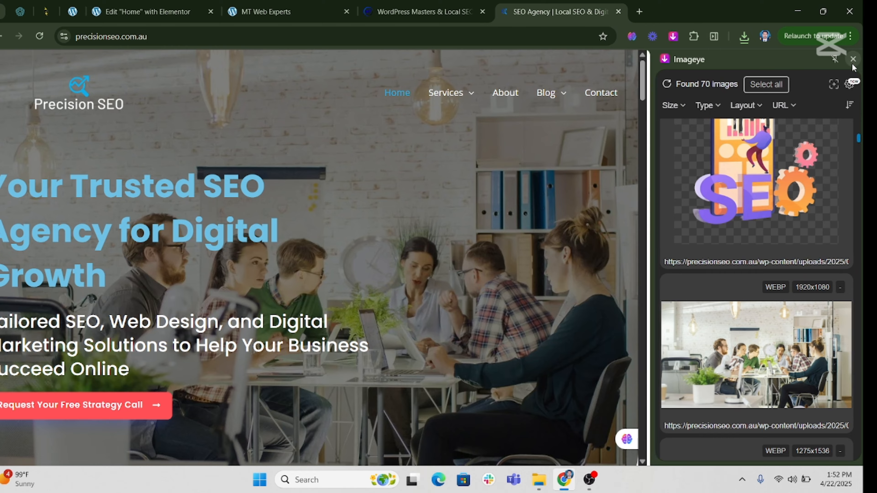
click(850, 59)
Step: Back in the Elementor editor, set the outer container's background type to Classic
click(104, 11)
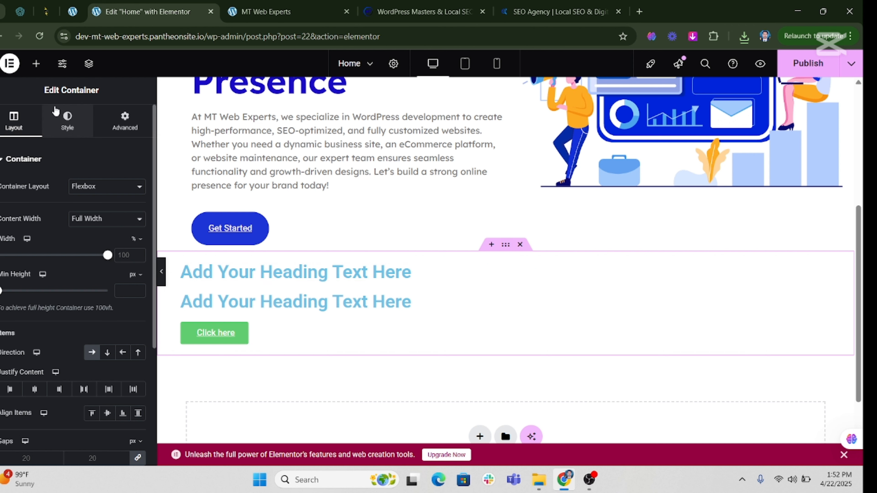
click(69, 127)
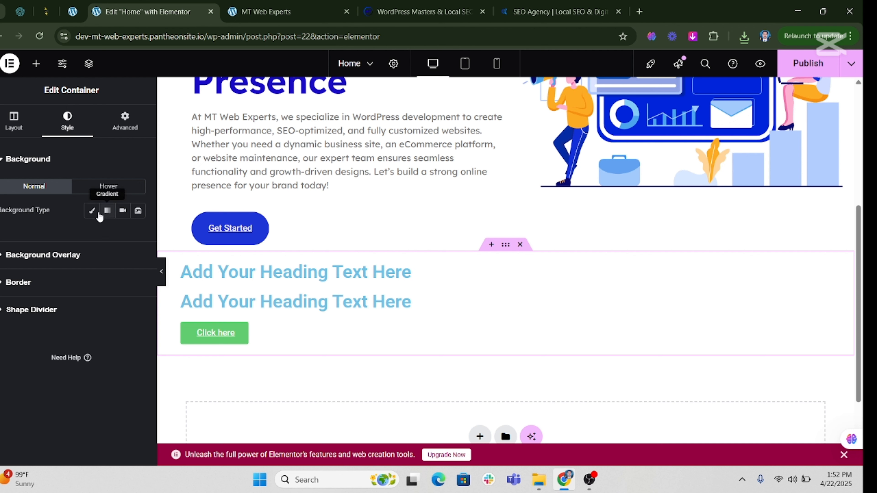
click(91, 211)
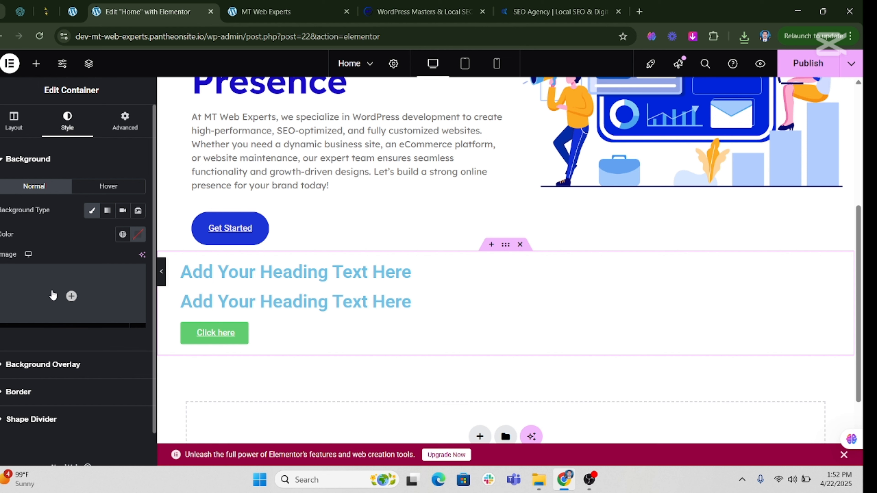
Step: Upload seo-agency-cover-photo from the SEO Agency folder in Downloads and use it as the container's background image
click(63, 289)
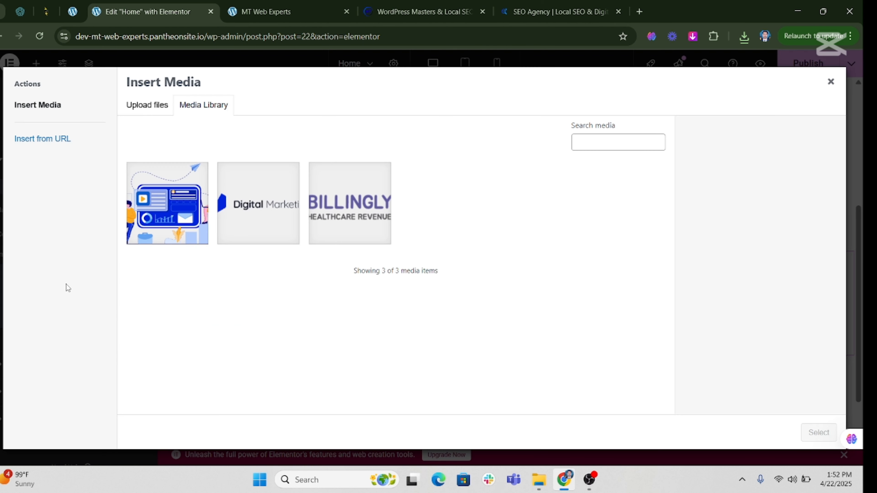
click(146, 115)
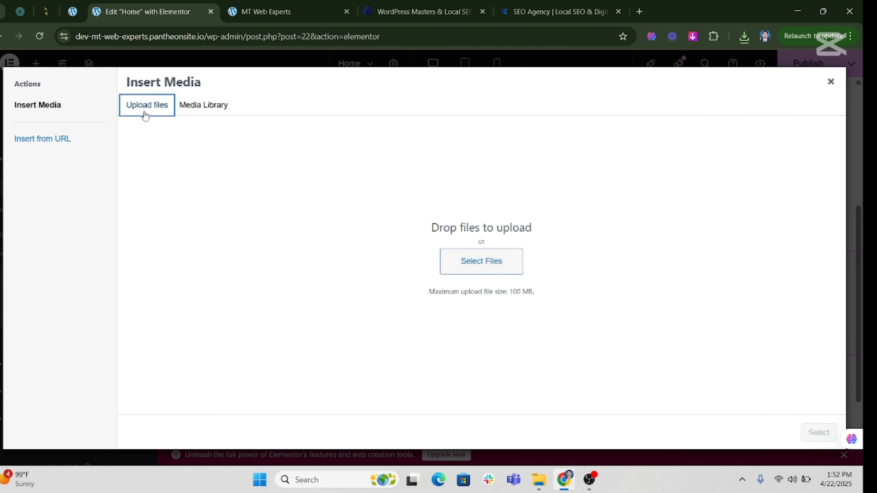
click(466, 269)
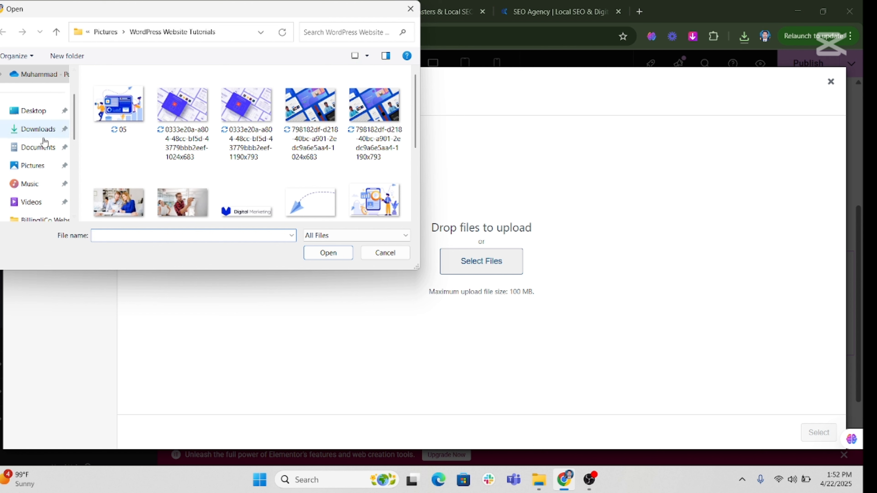
click(44, 129)
double_click(107, 126)
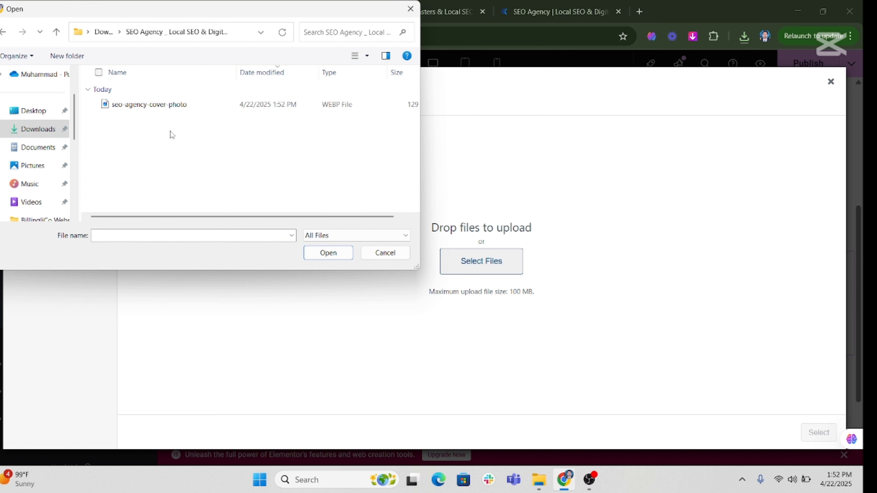
click(152, 105)
click(341, 251)
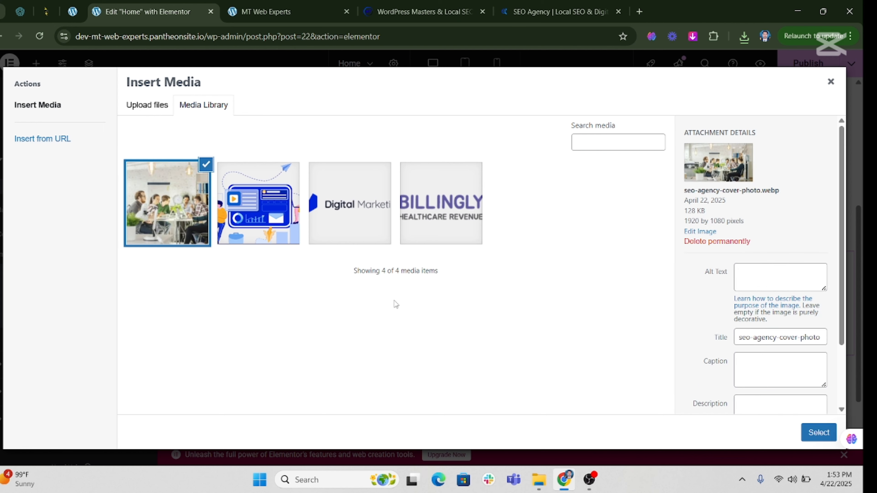
click(818, 436)
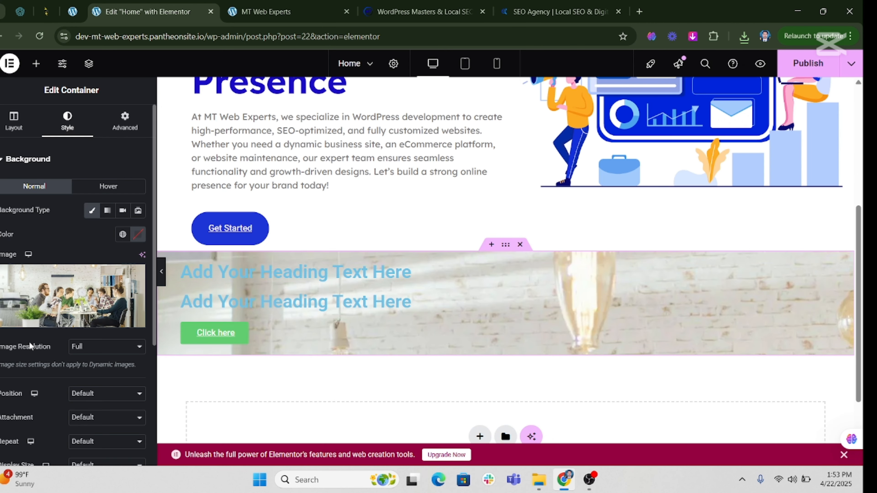
Step: Set the background image's resolution to Full and its position to Center Center
scroll(28, 343, down, 5)
click(84, 165)
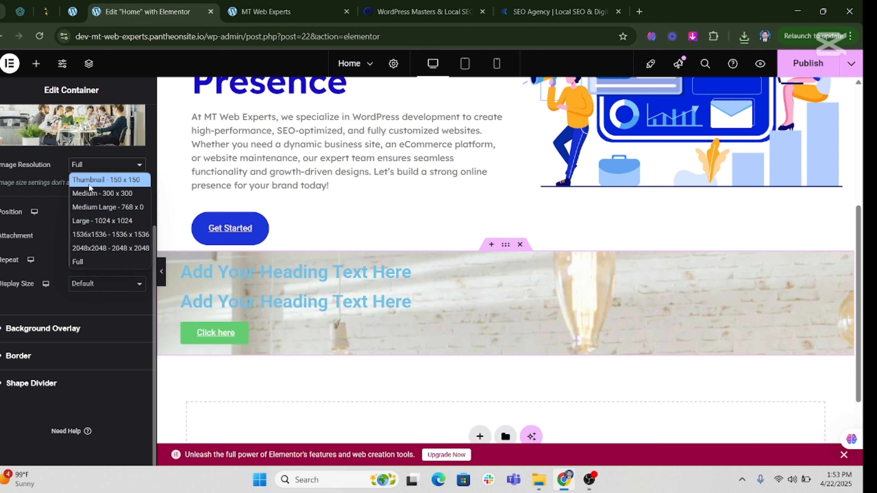
click(76, 266)
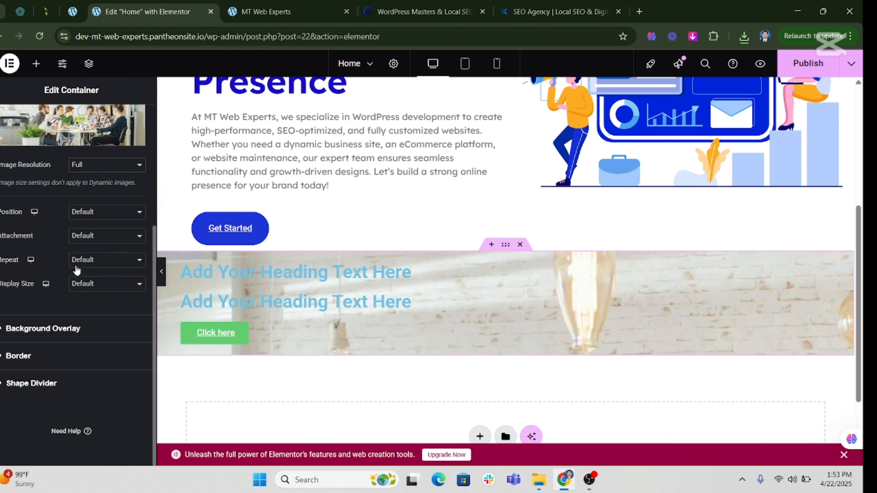
click(91, 213)
click(95, 240)
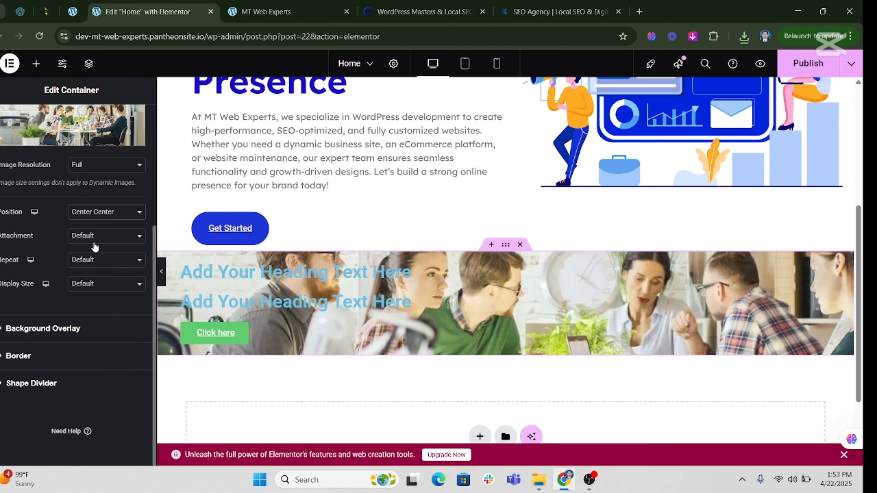
Step: Set the background image's repeat to No-repeat, reviewing the attachment and display size options and leaving both at Default
click(101, 236)
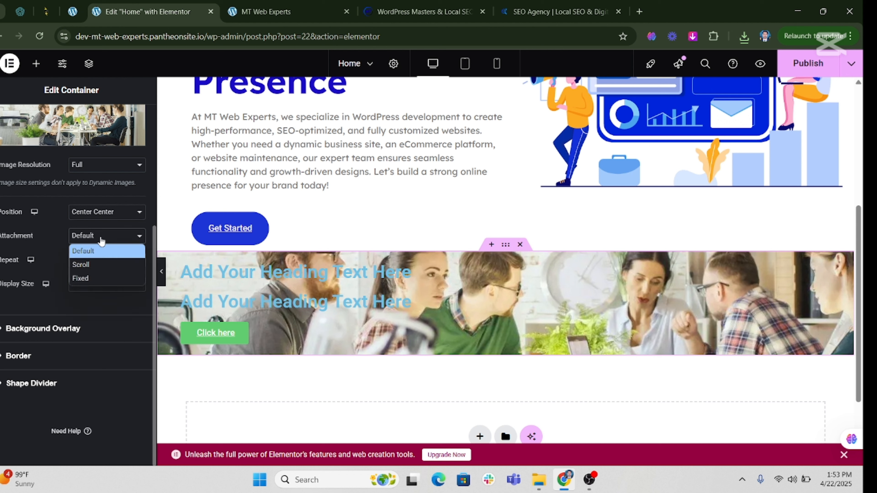
click(50, 238)
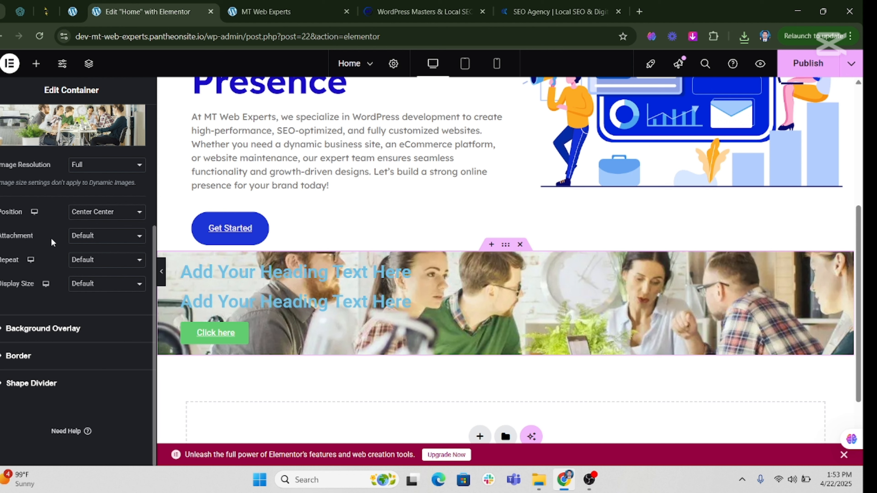
click(96, 263)
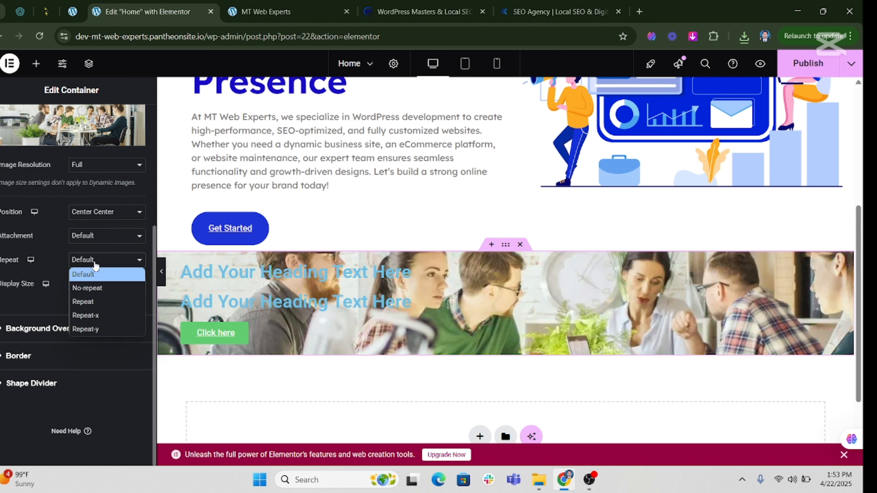
click(96, 294)
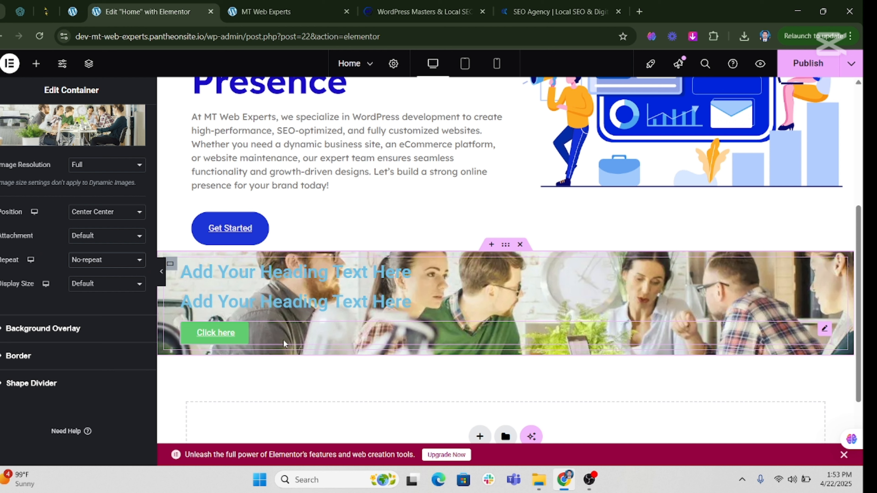
click(95, 287)
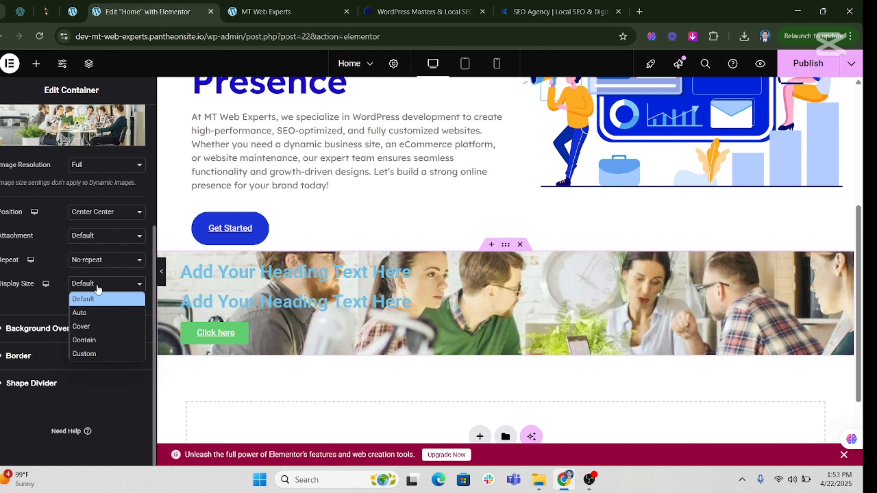
click(89, 312)
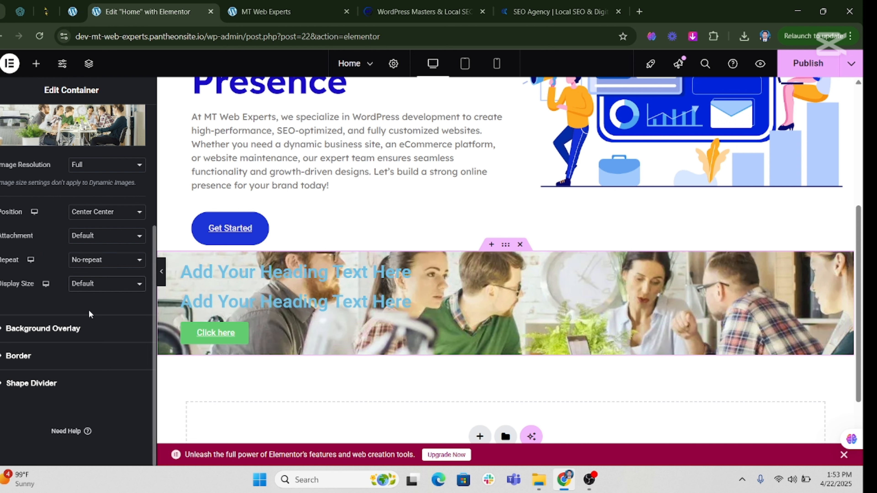
Step: Try the Cover display size for the container's background image, and settle on Auto
click(92, 287)
click(89, 329)
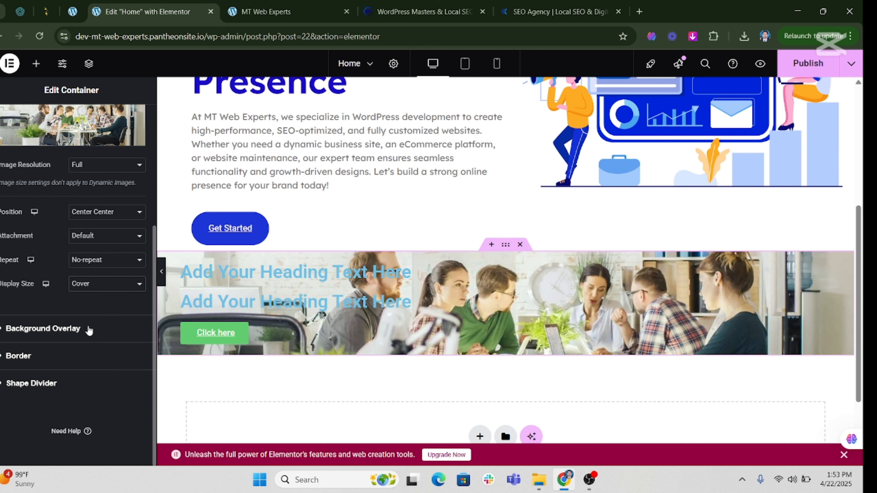
click(137, 291)
click(95, 312)
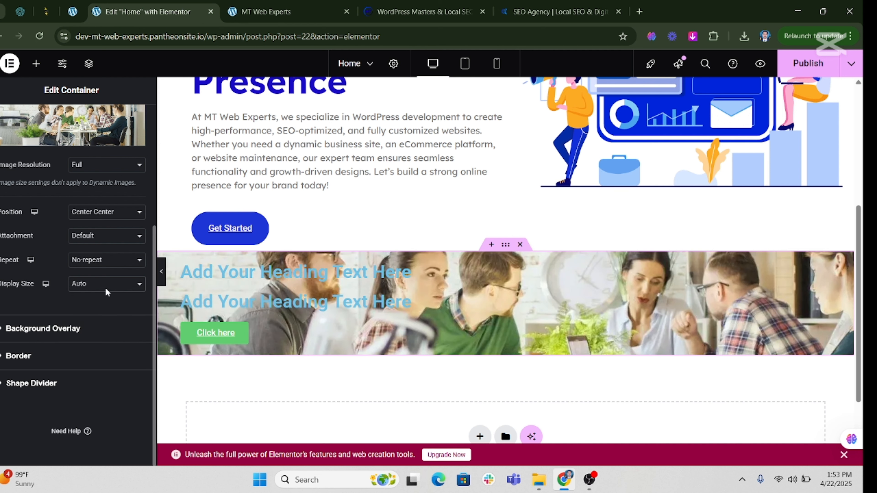
Step: Set the outer container's minimum height to 886 px so that more of the background photo shows
scroll(124, 220, up, 5)
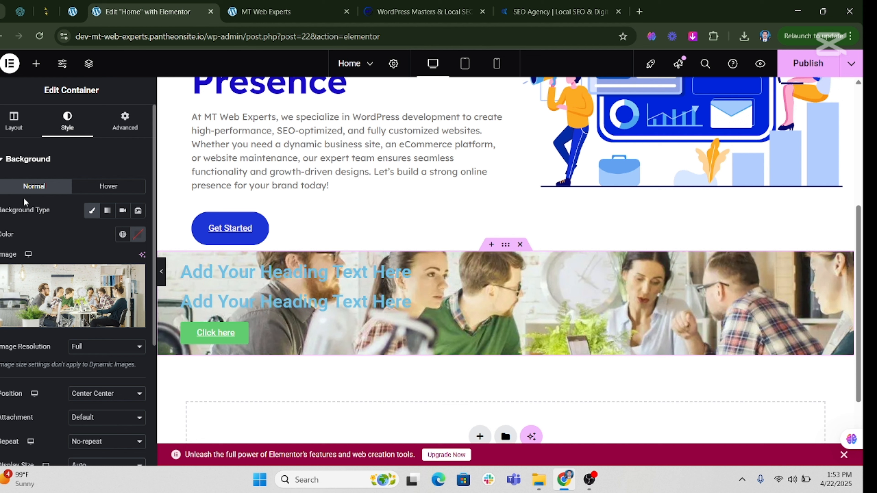
click(7, 119)
drag(2, 290, 66, 295)
scroll(559, 325, down, 5)
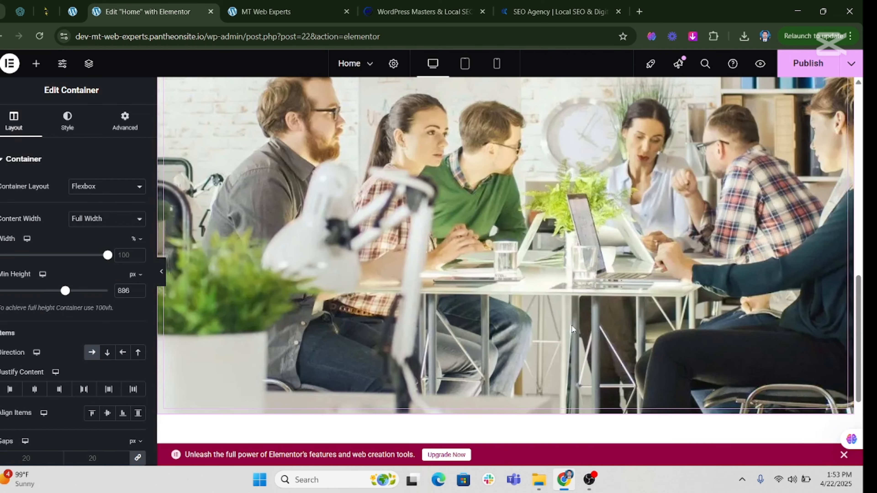
scroll(572, 328, up, 5)
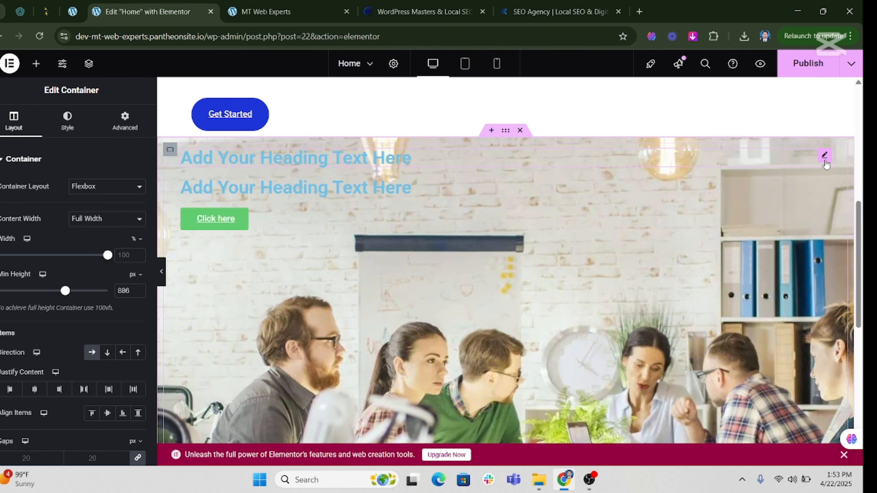
Step: Replace the first heading's text with "Your Trusted SEO Agency for Digital Growth", copied from the Precision SEO page
click(249, 157)
click(581, 5)
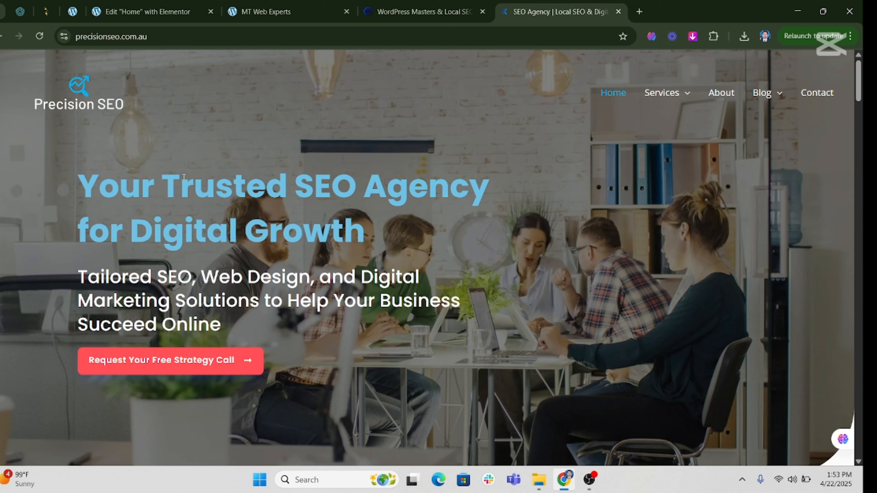
drag(93, 189, 362, 255)
key(ctrl+c)
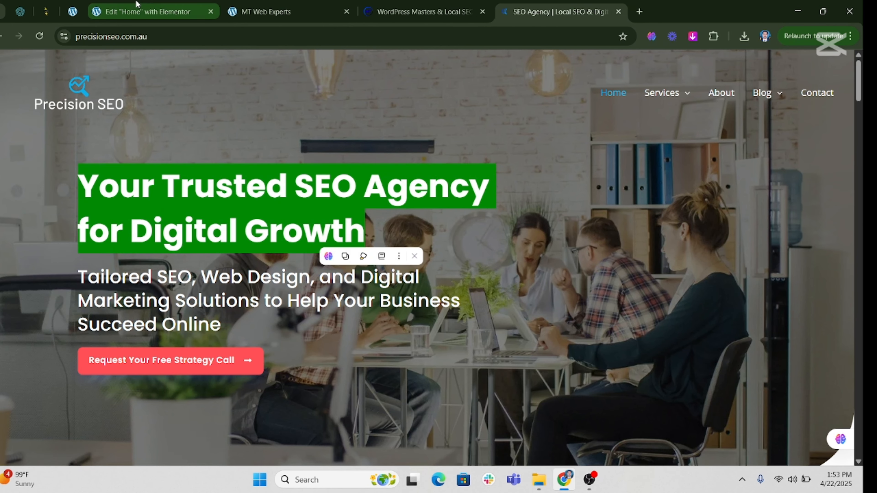
click(149, 12)
click(106, 214)
key(ctrl+a)
key(ctrl+v)
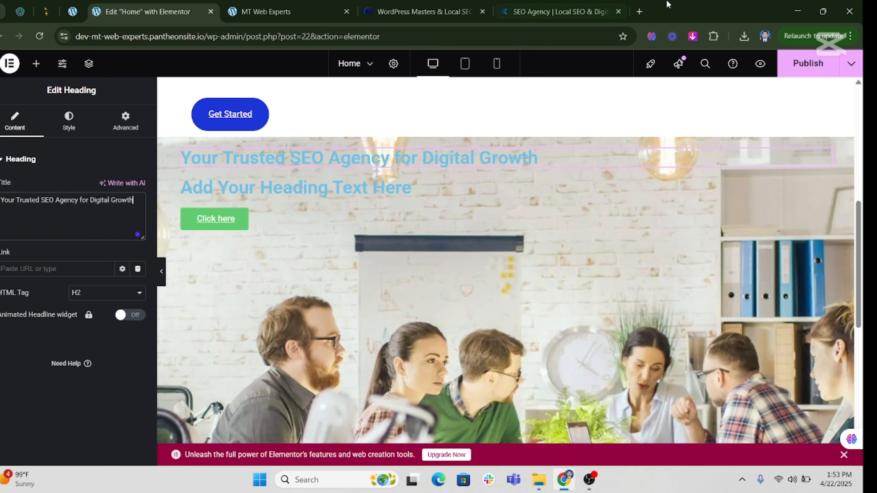
Step: Copy "Tailored SEO, Web Design, and Digital Marketing Solutions to Help Your Business Succeed Online" from the Precision SEO page into the second heading
click(581, 6)
drag(78, 279, 226, 326)
key(ctrl+c)
click(148, 11)
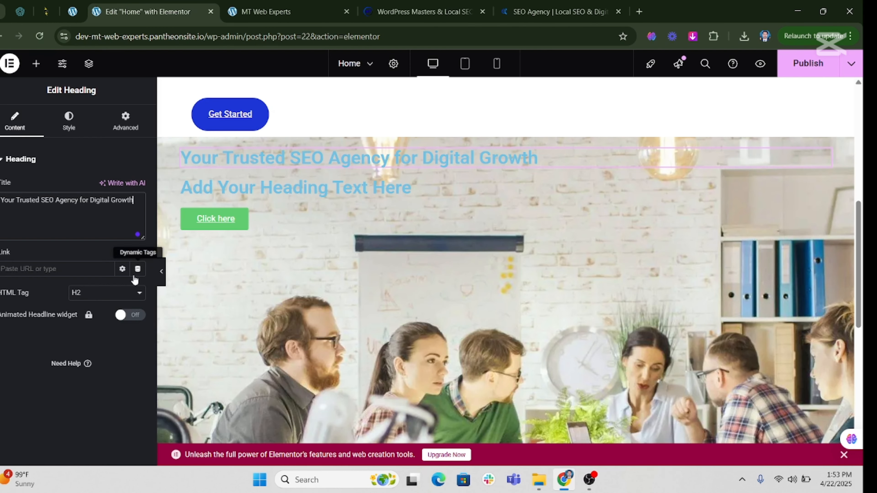
click(685, 188)
click(92, 230)
key(ctrl+a)
key(ctrl+v)
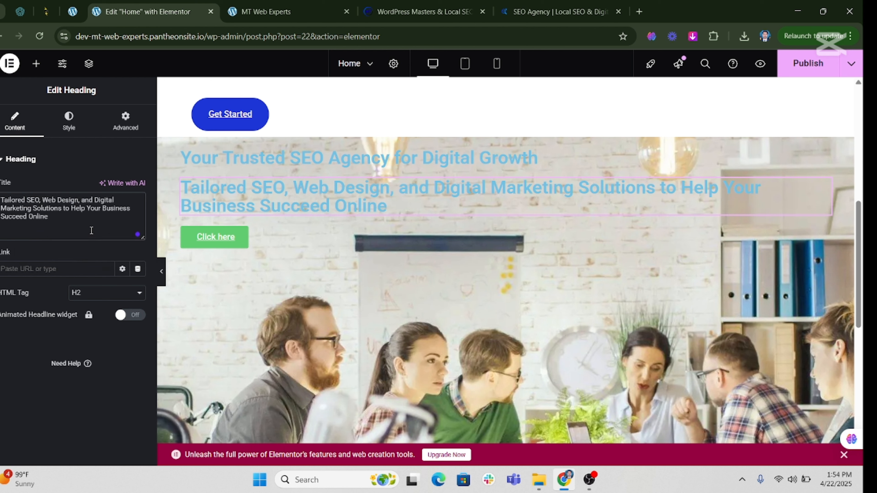
Step: Change the text of the button below the two headings to "Get Started"
click(278, 237)
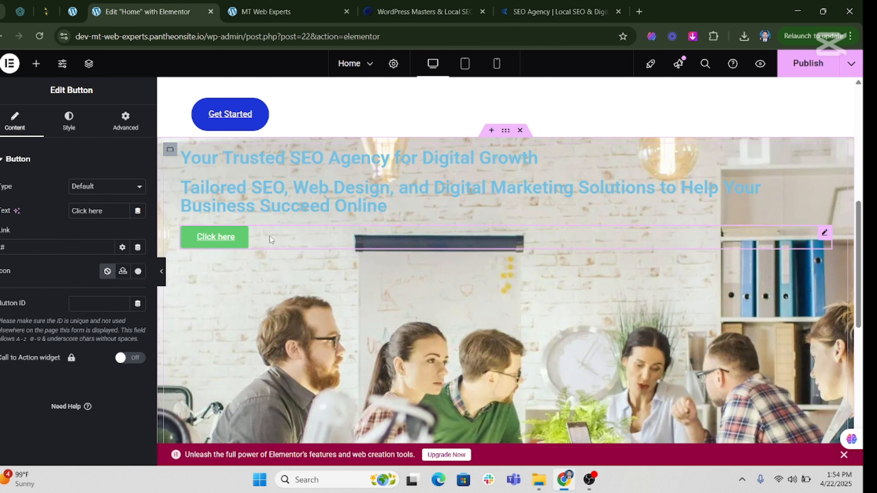
triple_click(103, 209)
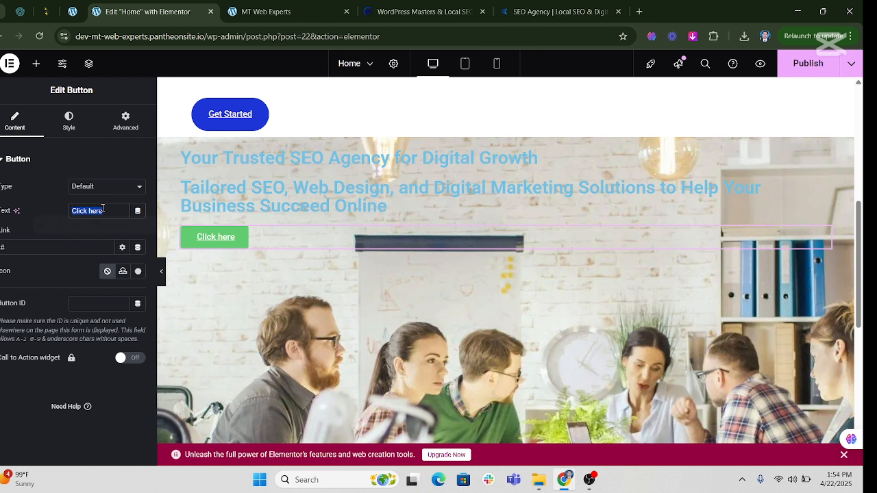
text(Ge)
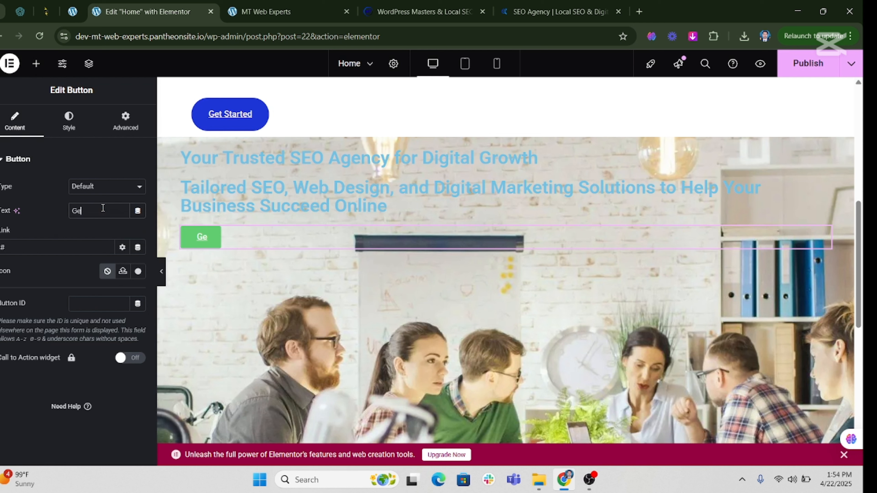
text(t Started)
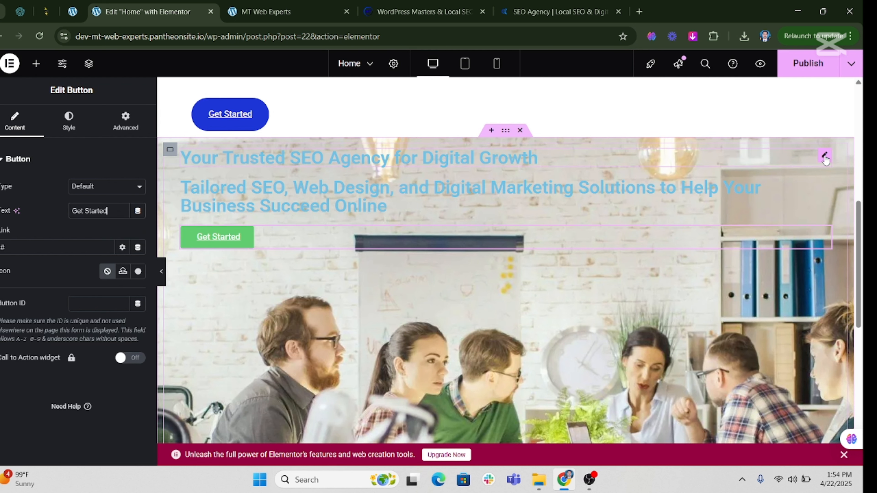
Step: Set the first heading's typography to the Lexend font family at a size of 58 px
click(825, 156)
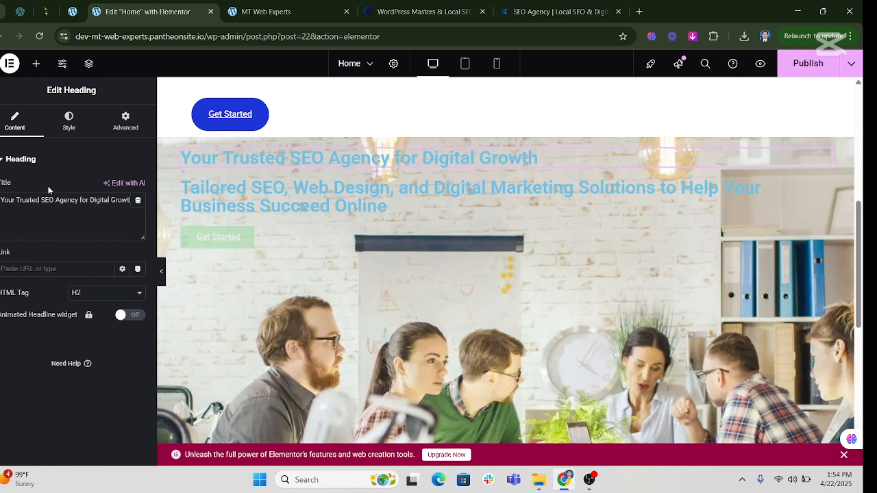
click(68, 121)
click(138, 221)
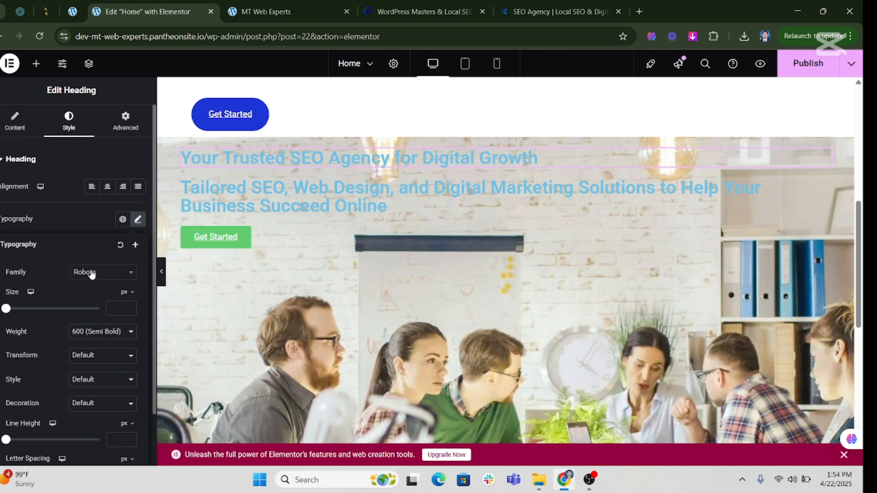
click(88, 273)
text(lexe)
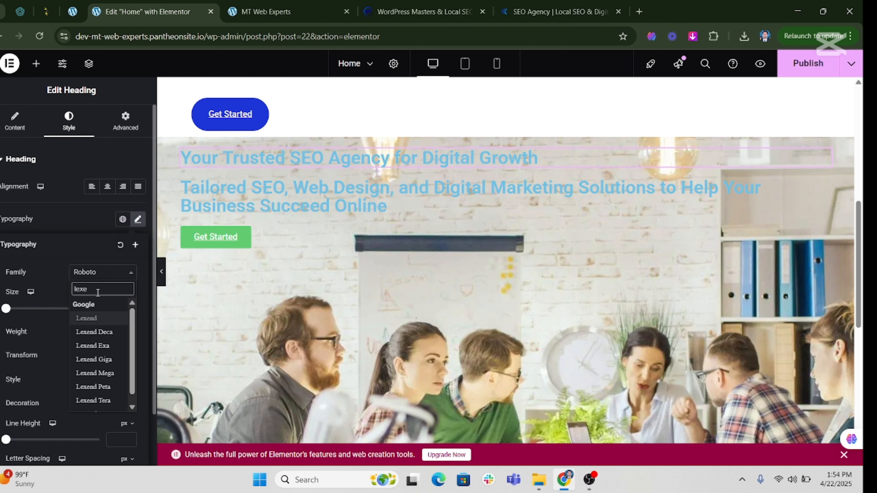
click(93, 318)
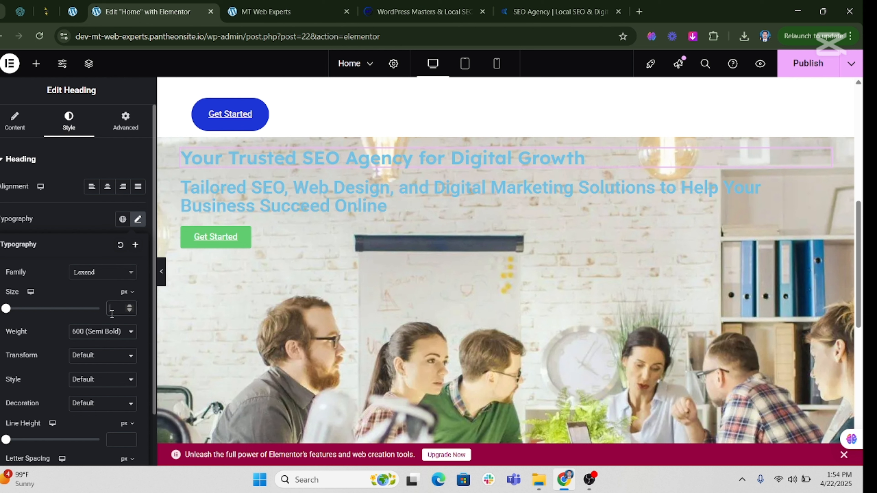
text(58)
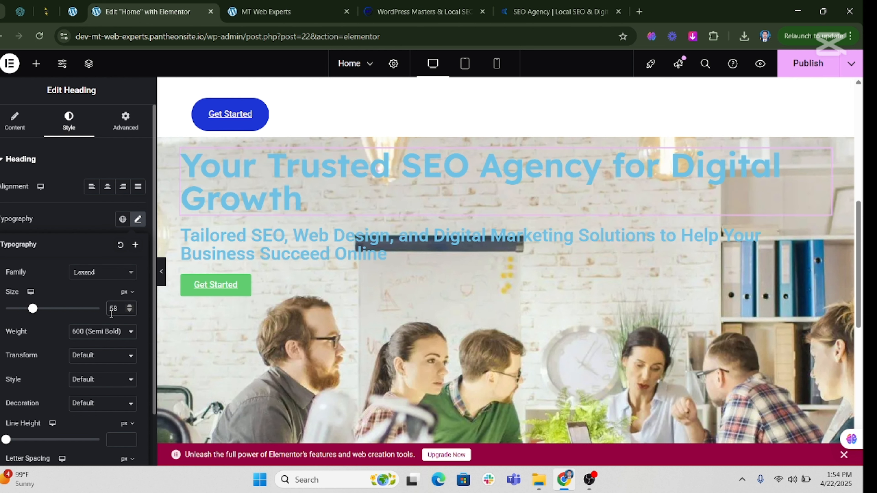
click(66, 230)
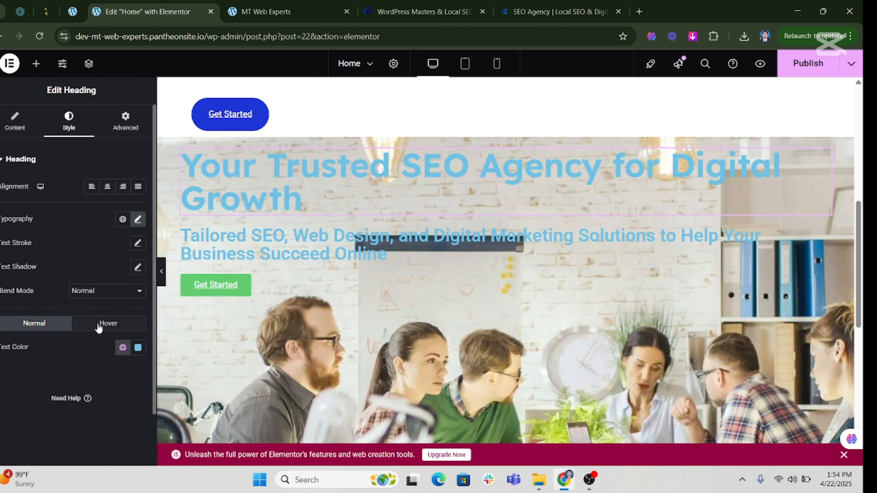
Step: Set the first heading's text color to the deep blue #1E18DB
click(137, 348)
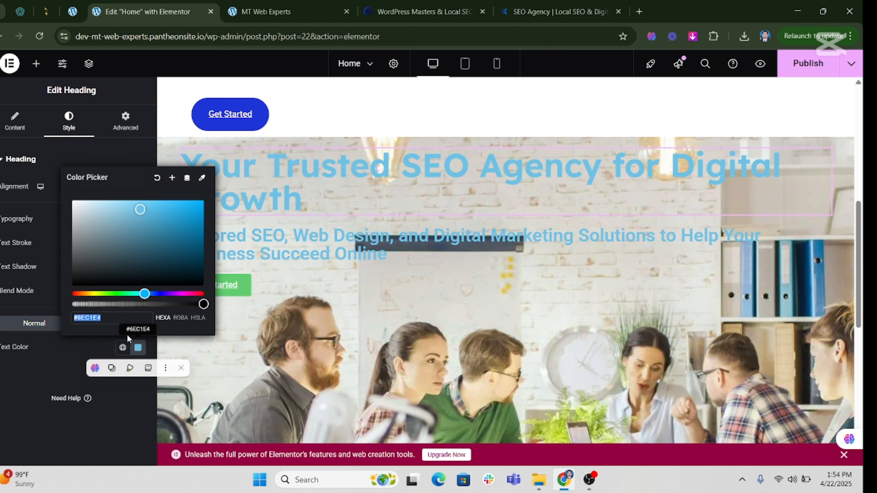
drag(145, 293, 160, 293)
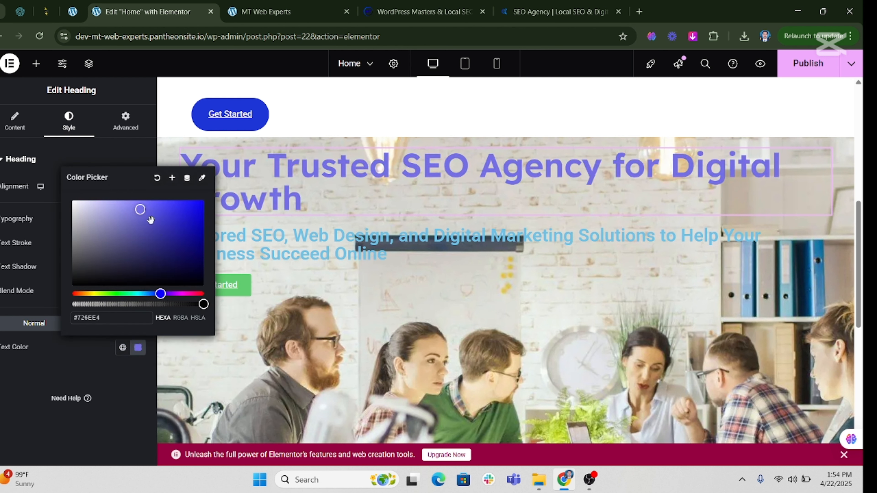
click(142, 211)
click(189, 213)
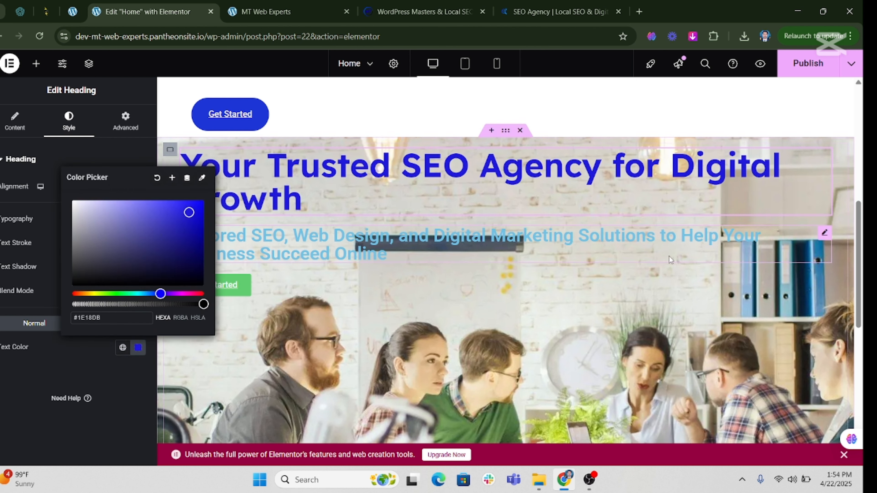
Step: Set the second heading's font family to Lexend
click(824, 232)
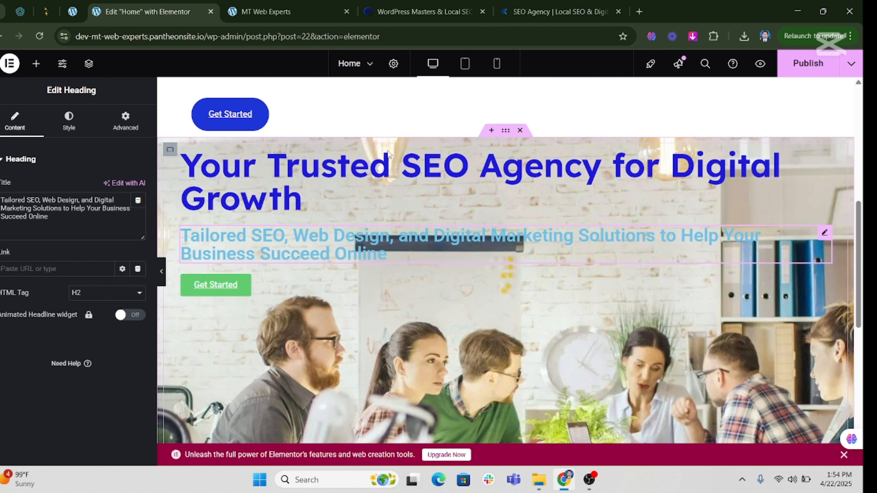
click(71, 124)
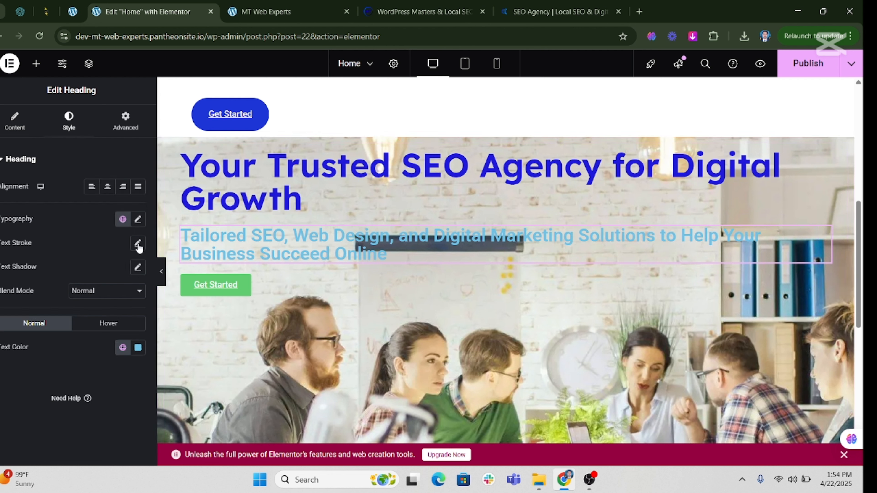
click(138, 219)
click(104, 272)
text(le)
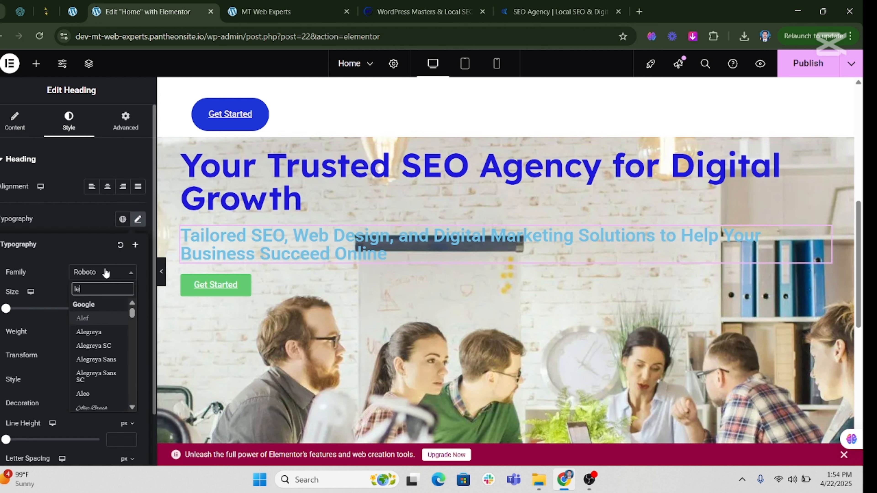
text(xend)
click(95, 318)
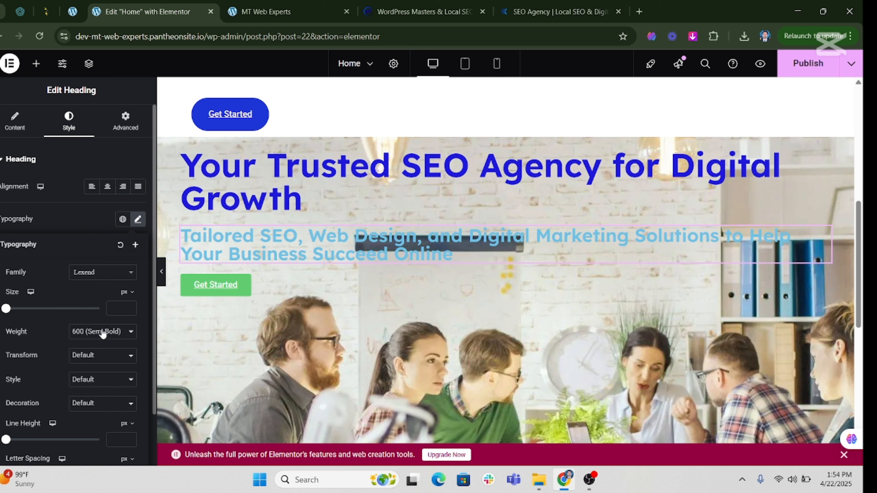
Step: Set the second heading's font size to 38 px
click(79, 225)
click(139, 221)
click(120, 308)
text(38)
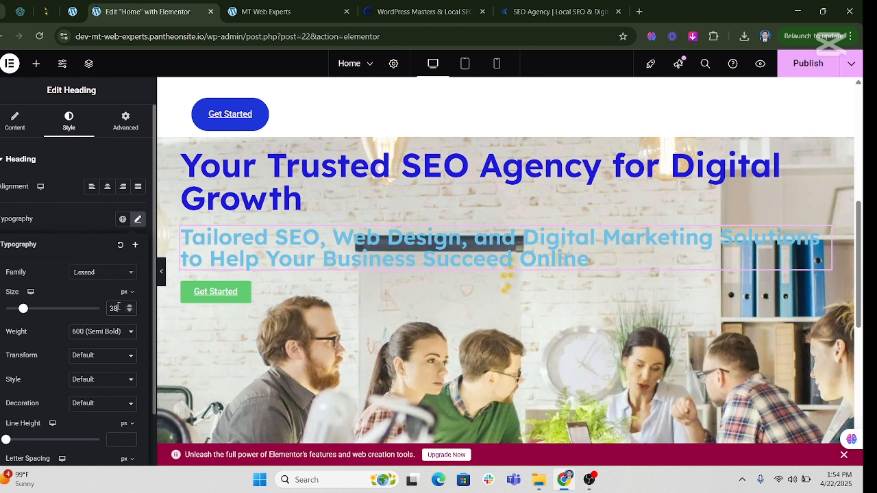
click(97, 228)
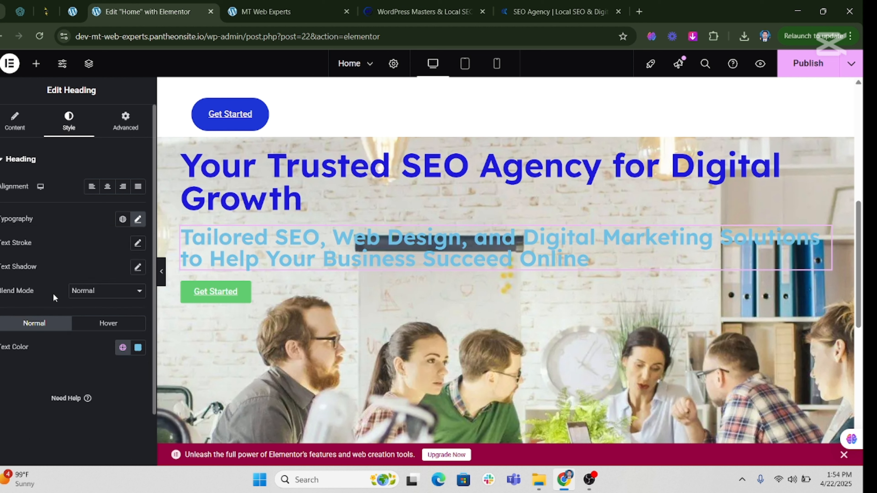
Step: Set the second heading's text color to white, #FFFFFF
click(122, 348)
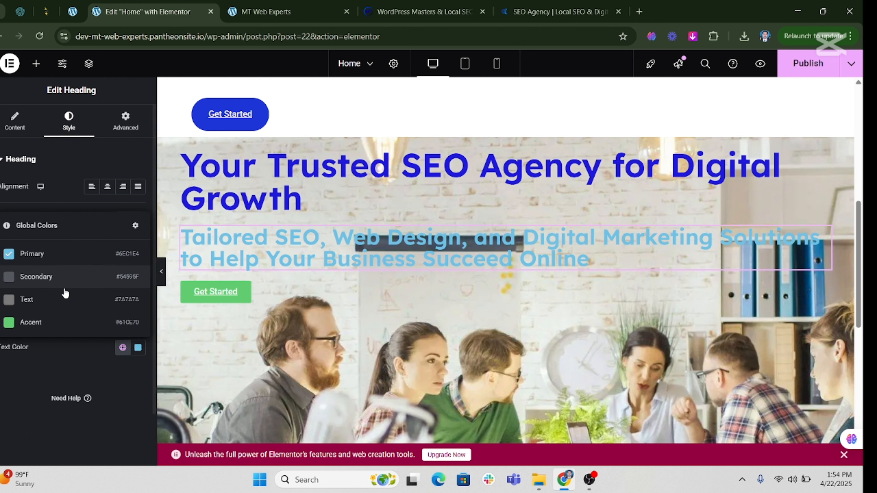
click(138, 348)
drag(132, 236, 67, 202)
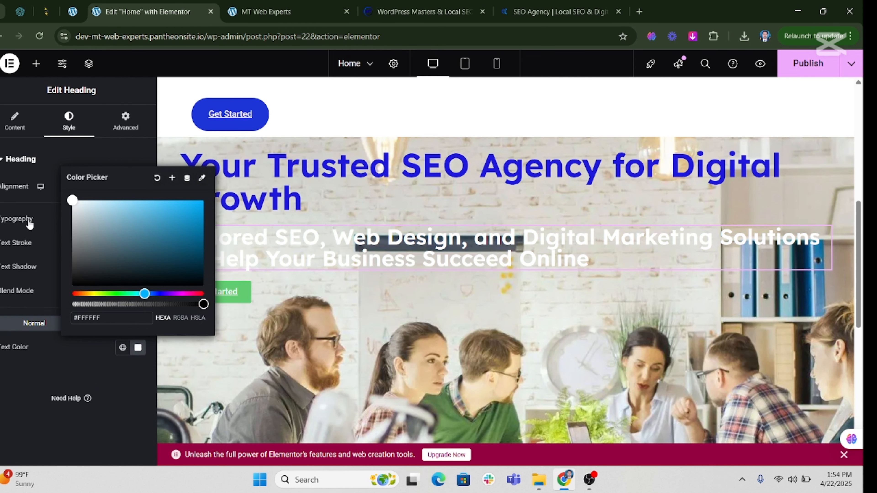
click(37, 238)
Step: Compare the photo section with the hero on the Precision SEO page, and return to the Elementor editor
scroll(504, 331, down, 3)
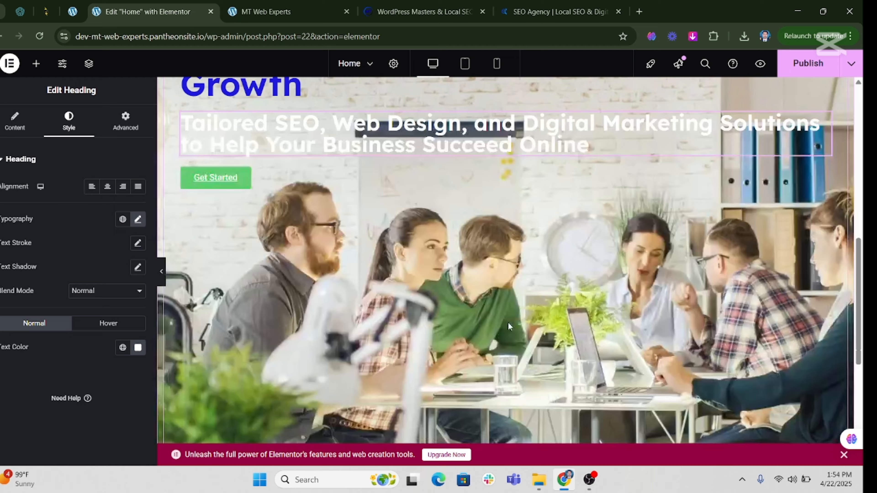
click(556, 6)
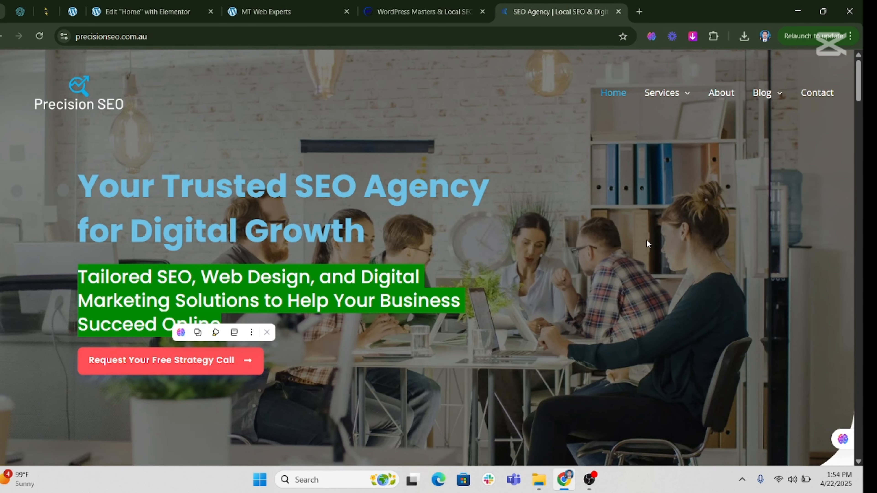
click(263, 279)
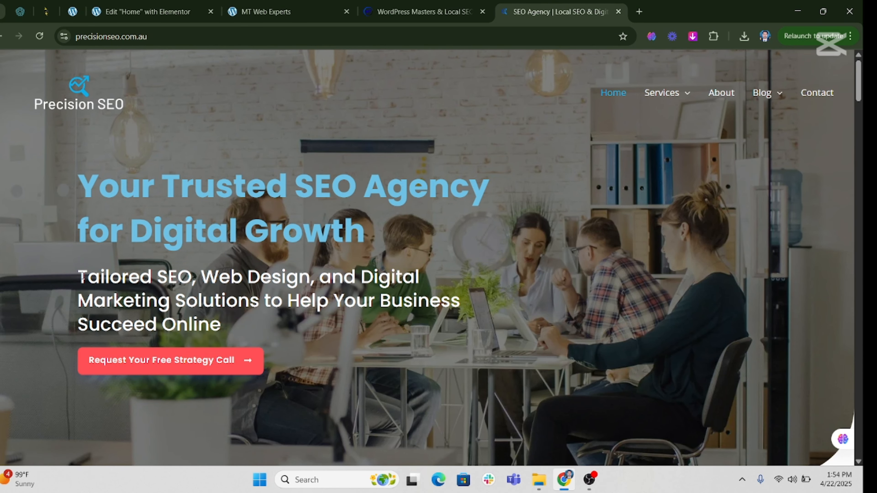
scroll(492, 259, down, 3)
scroll(449, 190, up, 3)
click(186, 10)
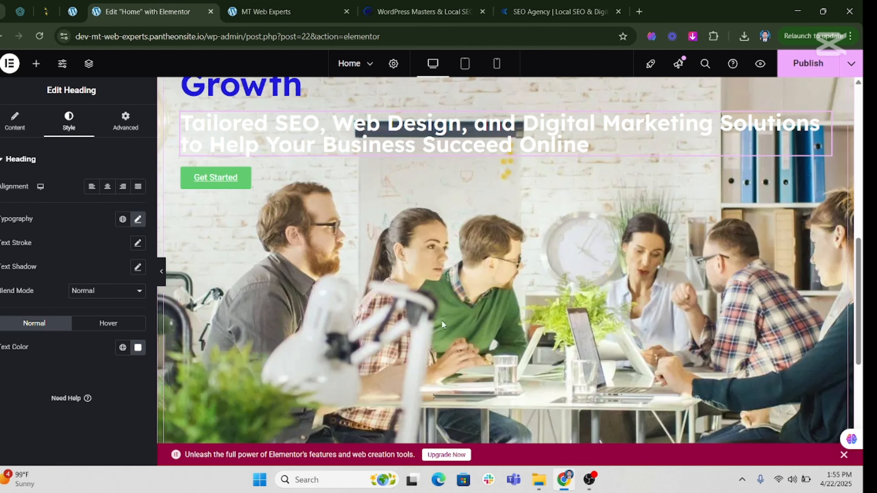
Step: Give the photo section's outer container a near-black background overlay, color #030303
scroll(442, 322, up, 5)
click(510, 189)
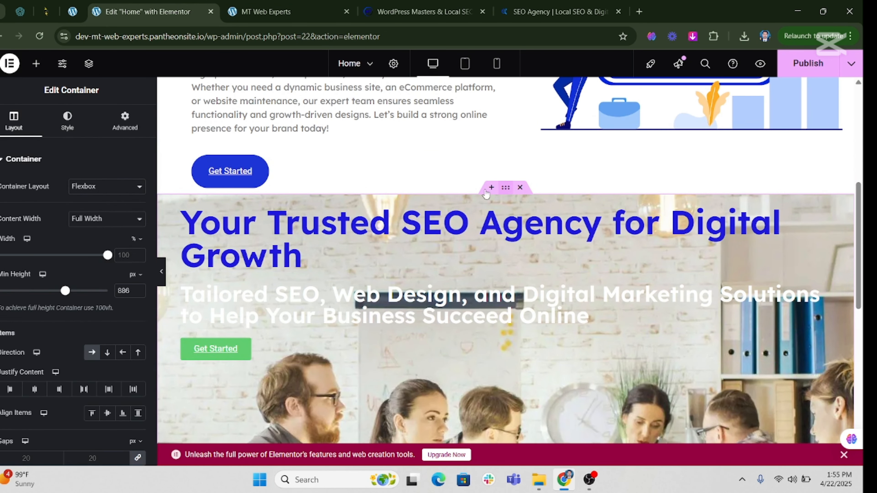
click(79, 129)
scroll(14, 244, down, 5)
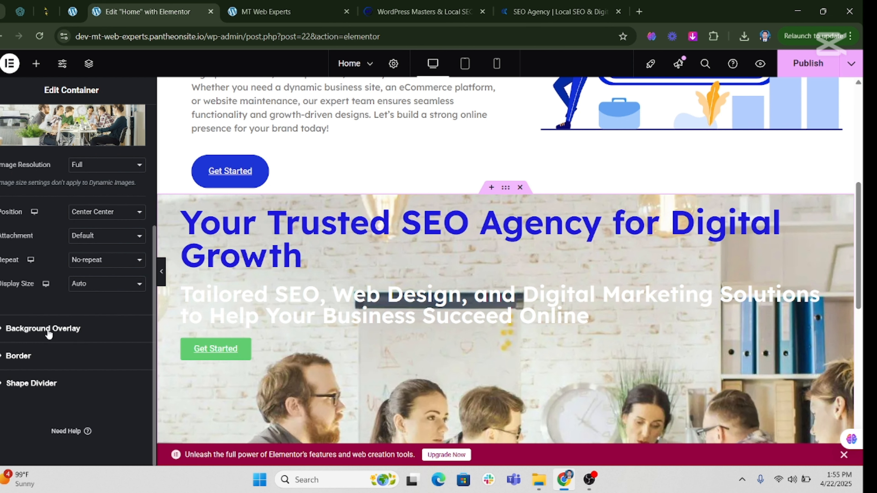
click(49, 330)
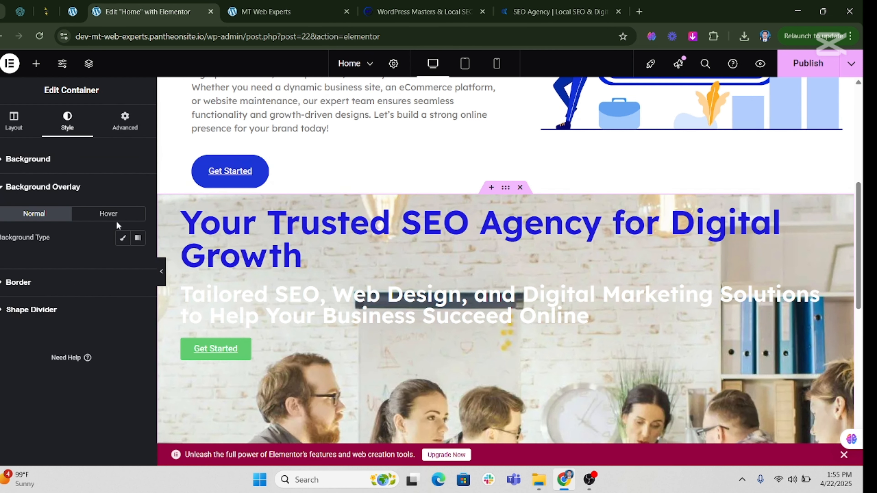
click(124, 240)
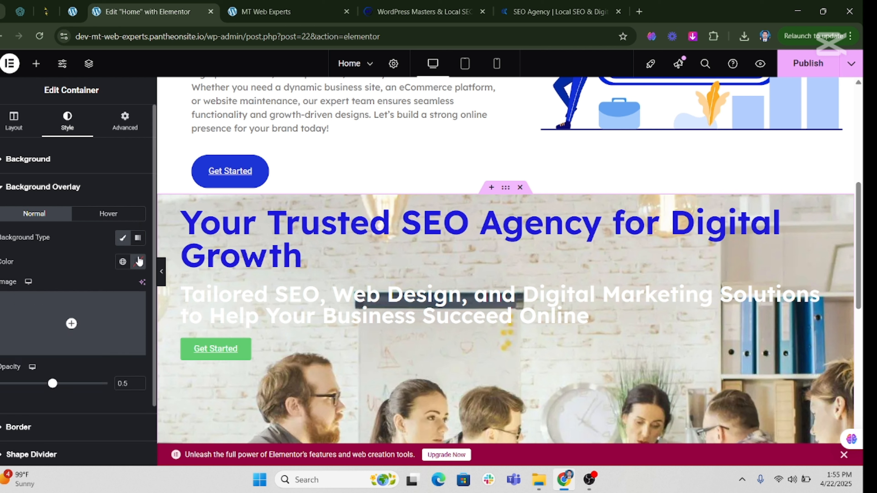
click(134, 264)
drag(140, 391, 72, 393)
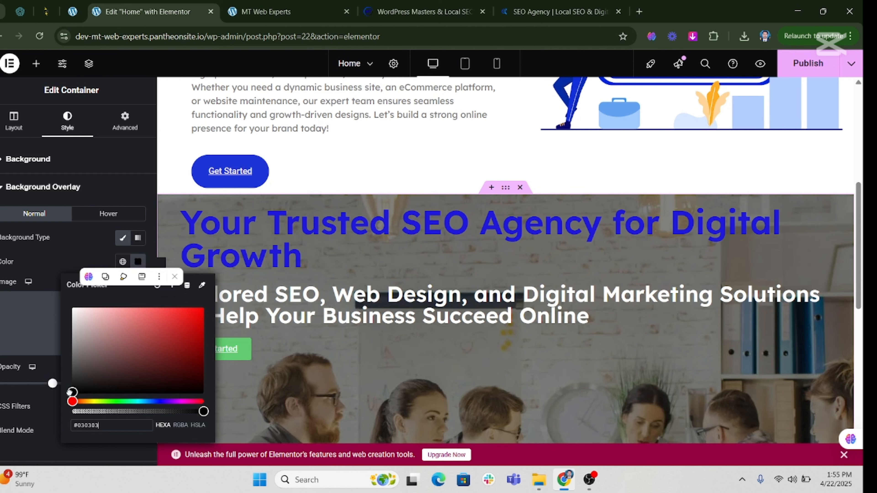
click(63, 249)
scroll(621, 361, down, 4)
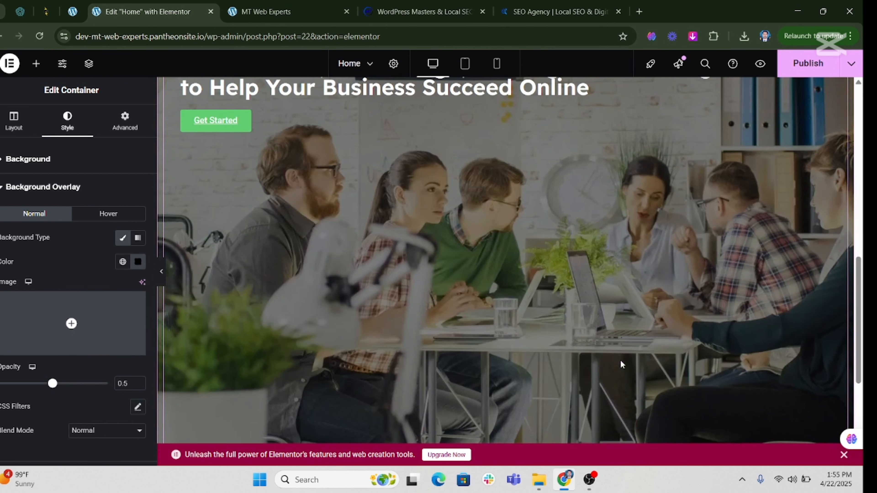
scroll(495, 348, up, 5)
Step: Check the hero on the Precision SEO page, return to the Elementor editor, and change the first heading's text color to golden yellow
click(534, 4)
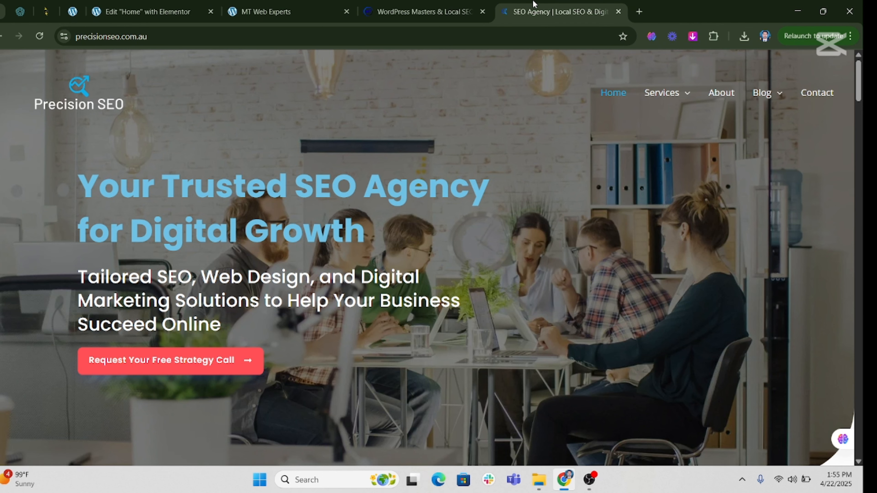
click(148, 12)
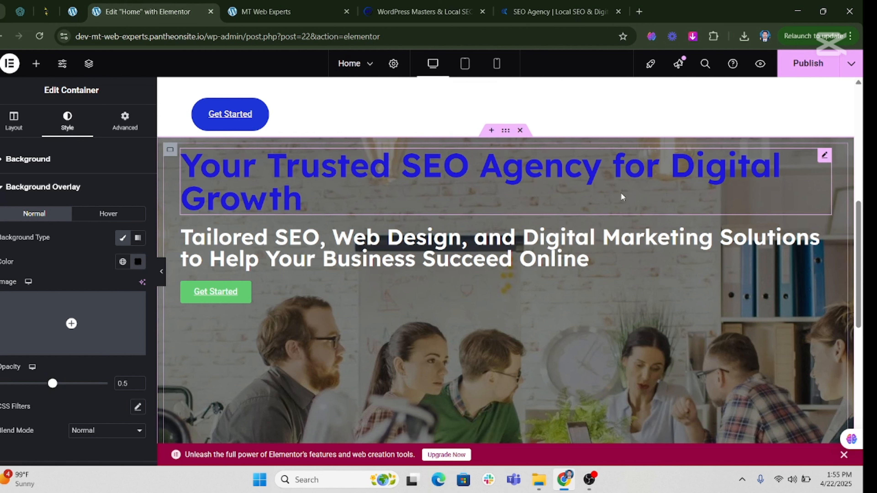
click(825, 157)
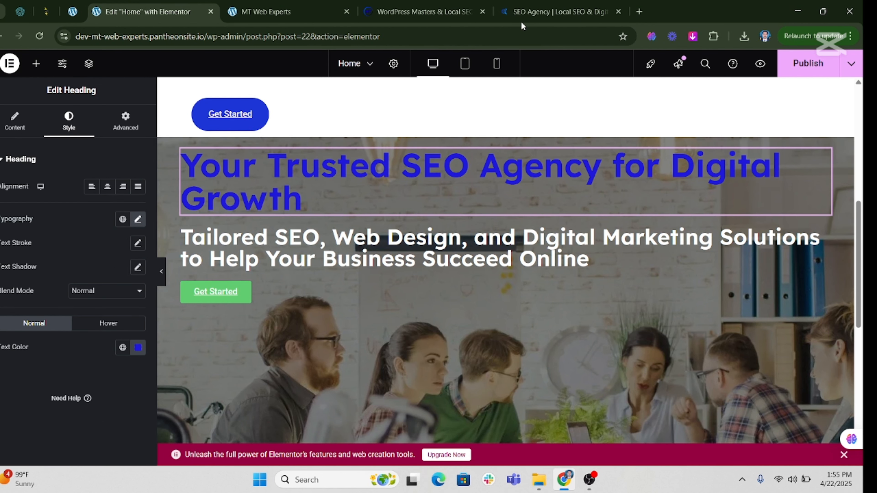
click(139, 348)
drag(105, 238, 73, 200)
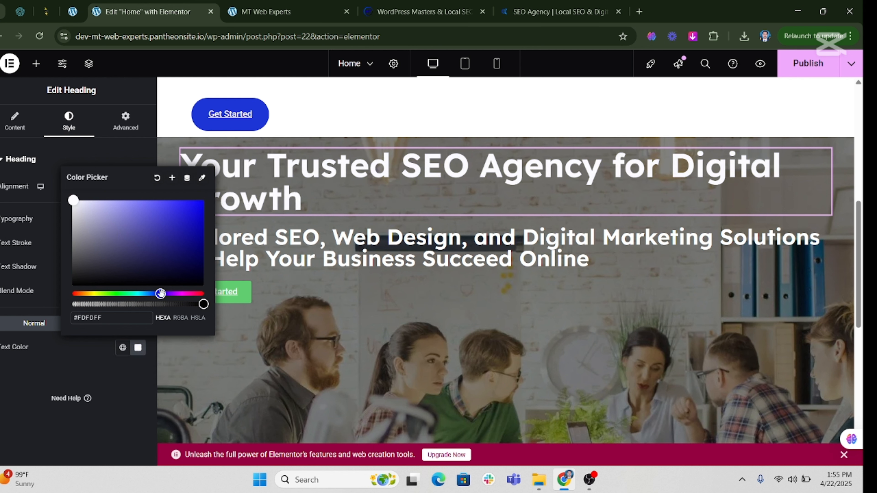
drag(161, 293, 110, 294)
click(91, 293)
drag(74, 200, 190, 214)
click(31, 222)
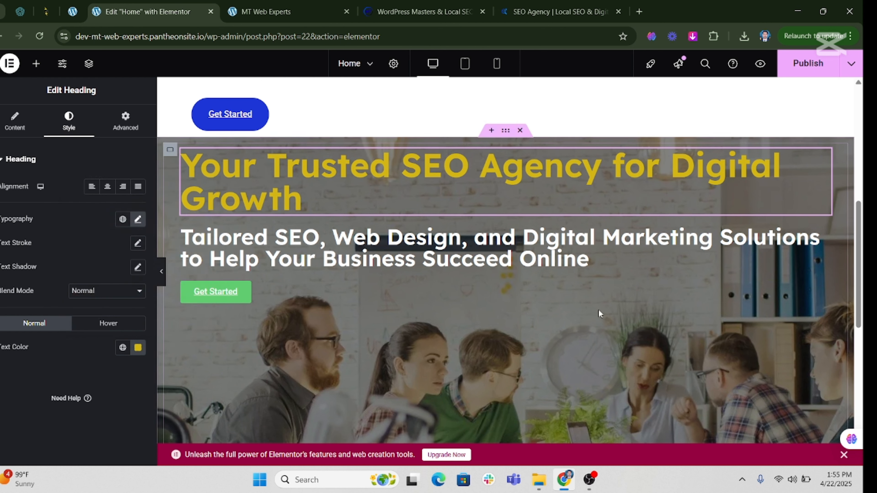
Step: Center the contents of the photo section's inner container vertically by setting Justify Content to center
click(170, 152)
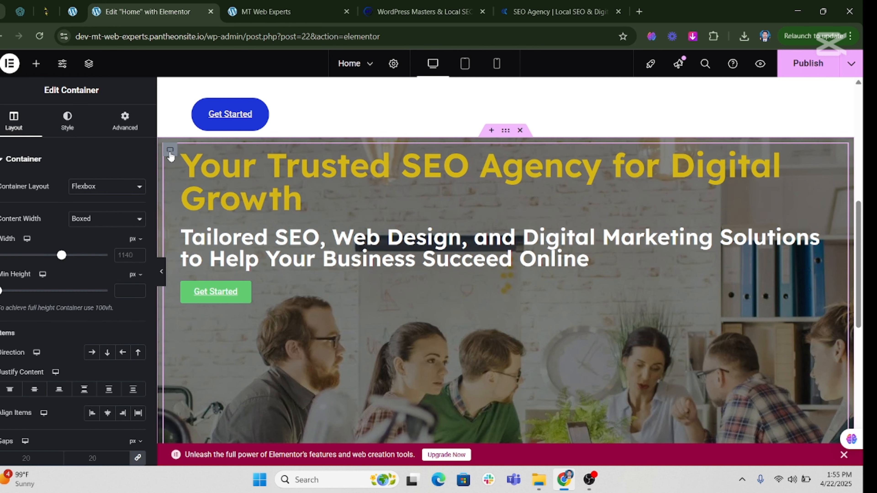
scroll(427, 227, down, 4)
scroll(427, 227, up, 2)
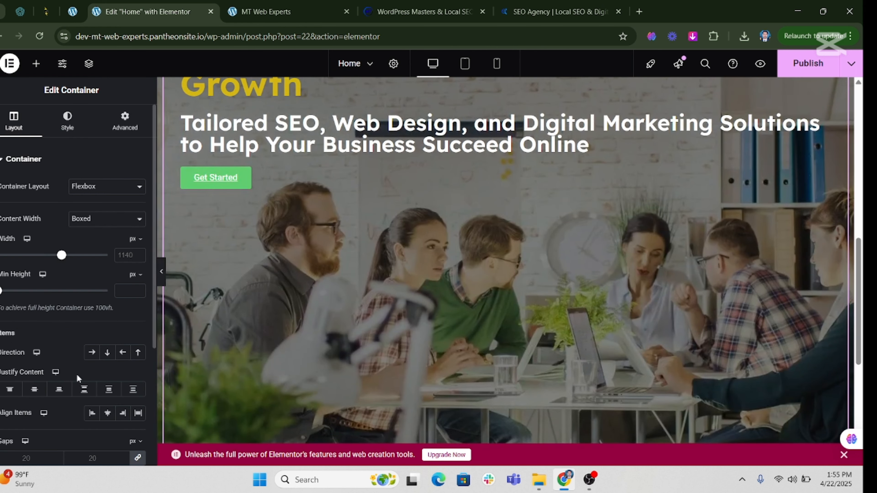
click(34, 389)
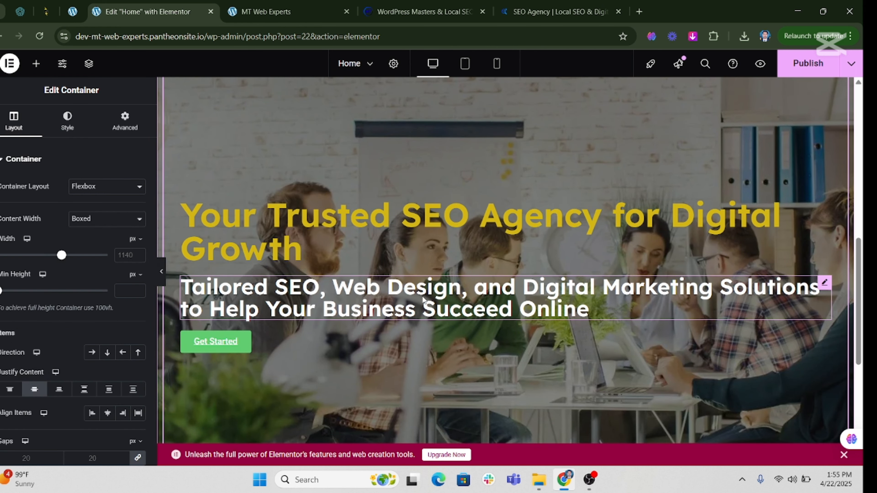
Step: Compare with the Precision SEO hero, then widen the inner container to 1600 px and align its items to the start
click(556, 11)
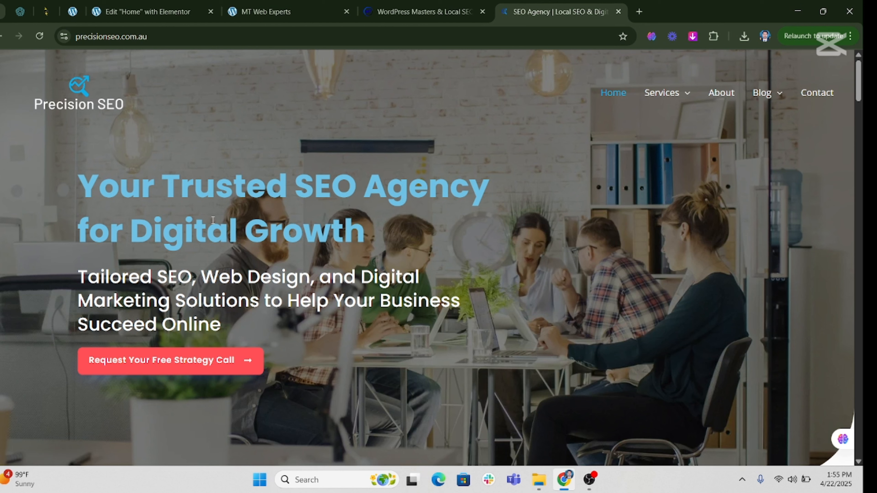
click(147, 11)
scroll(230, 227, up, 3)
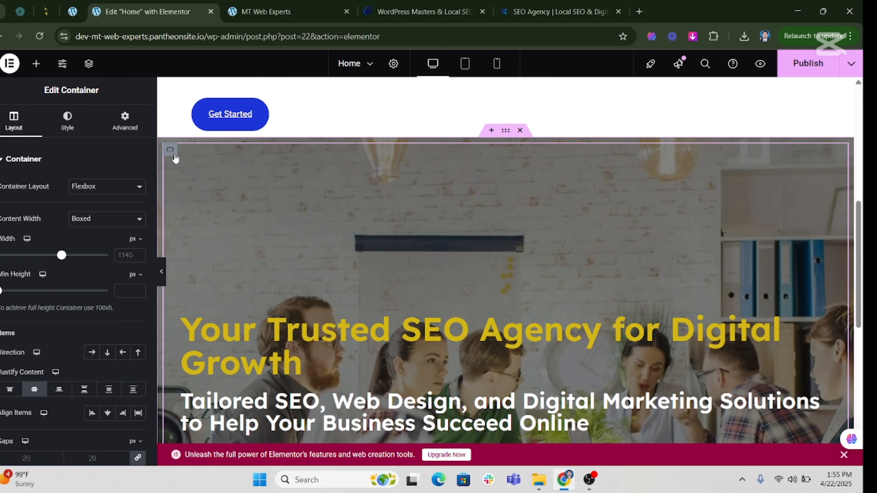
scroll(319, 247, down, 3)
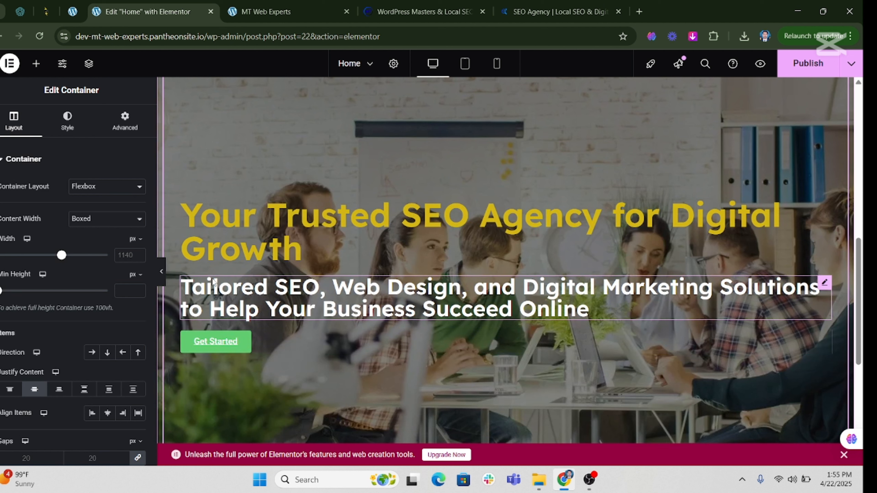
drag(63, 259, 110, 257)
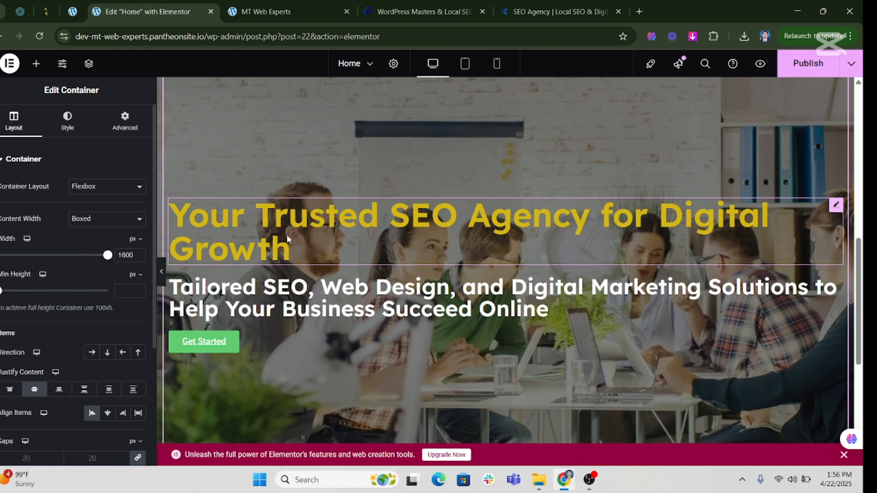
Step: Try a left padding of 7 px on the yellow heading with unlinked sides, and reset it to 0
click(835, 205)
click(125, 121)
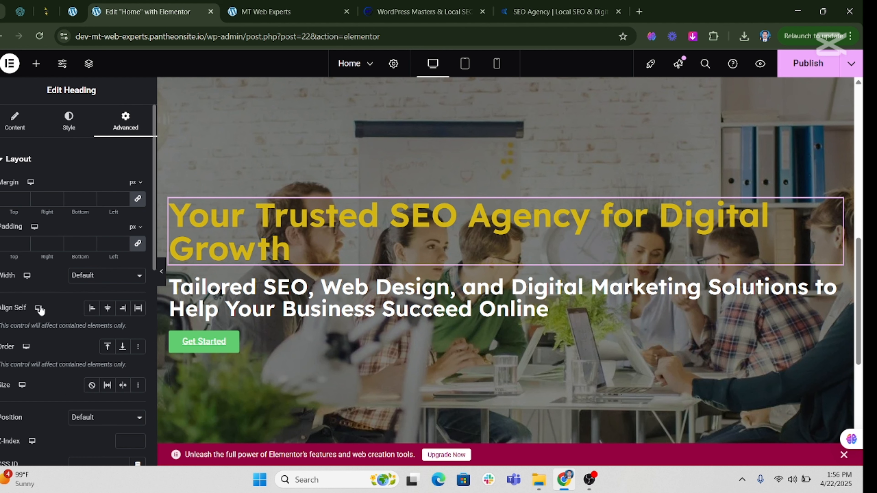
click(137, 244)
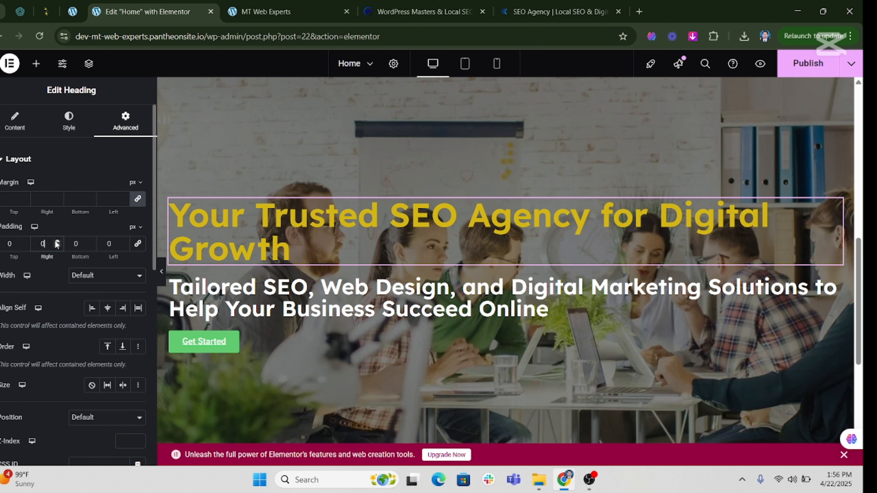
click(109, 248)
key(Up)
key(Up)
key(Up)
key(Up)
key(Up)
key(Up)
key(Up)
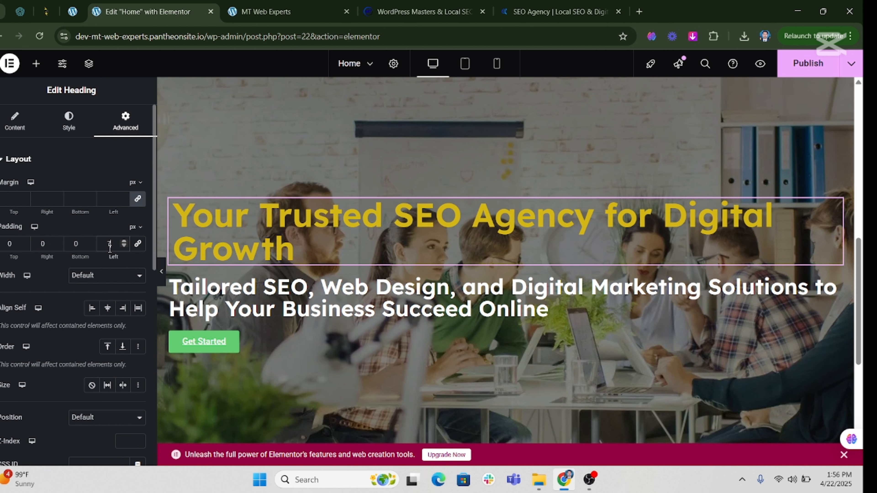
text(0)
Step: Switch the yellow heading's width to Custom and set it to 53%
click(9, 128)
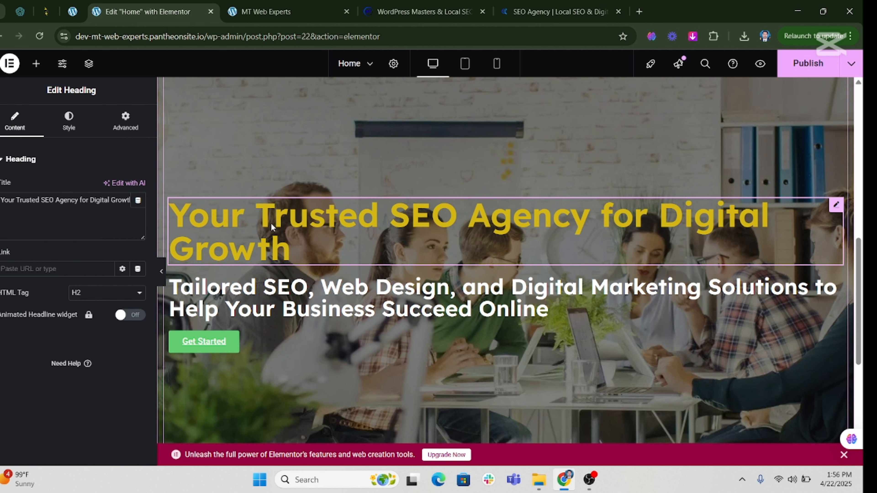
scroll(307, 225, down, 3)
scroll(344, 226, up, 3)
click(125, 121)
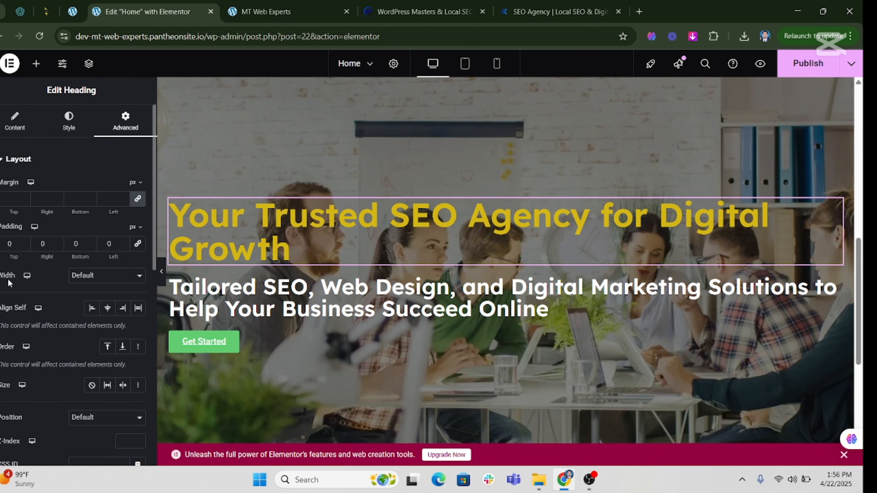
click(104, 275)
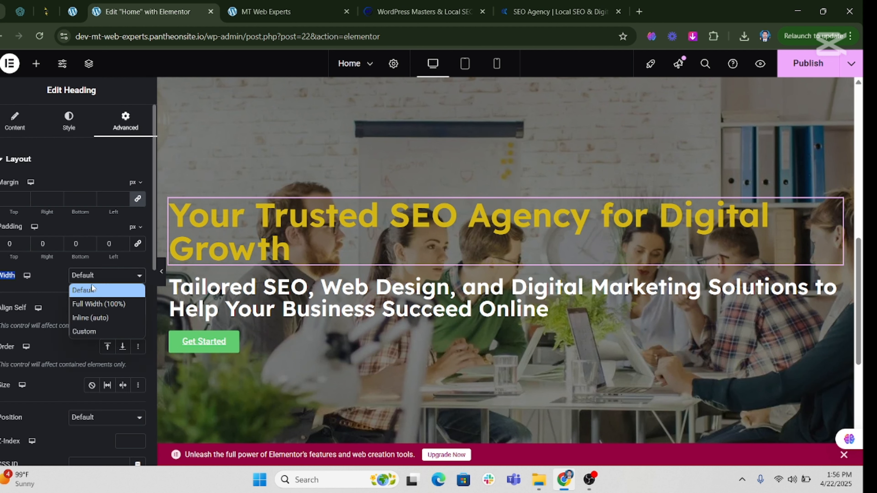
click(77, 330)
drag(2, 313, 59, 318)
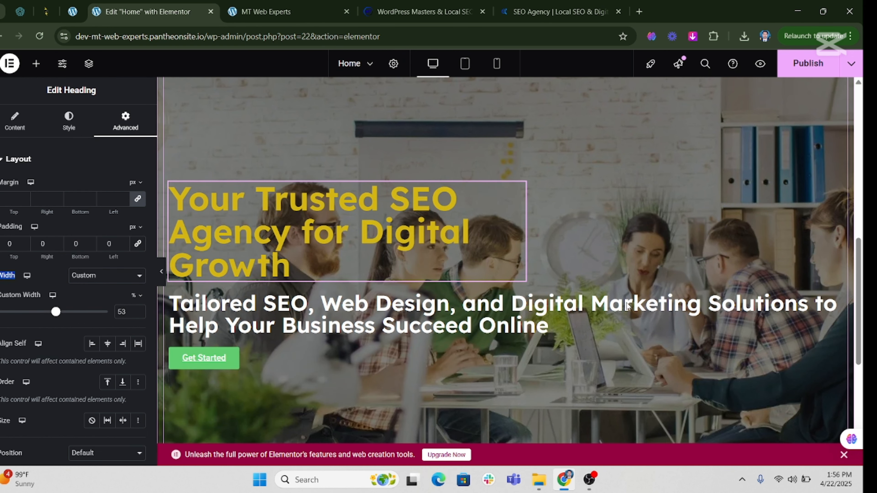
Step: Switch the white second heading's width to Custom and set it to 57%
click(835, 303)
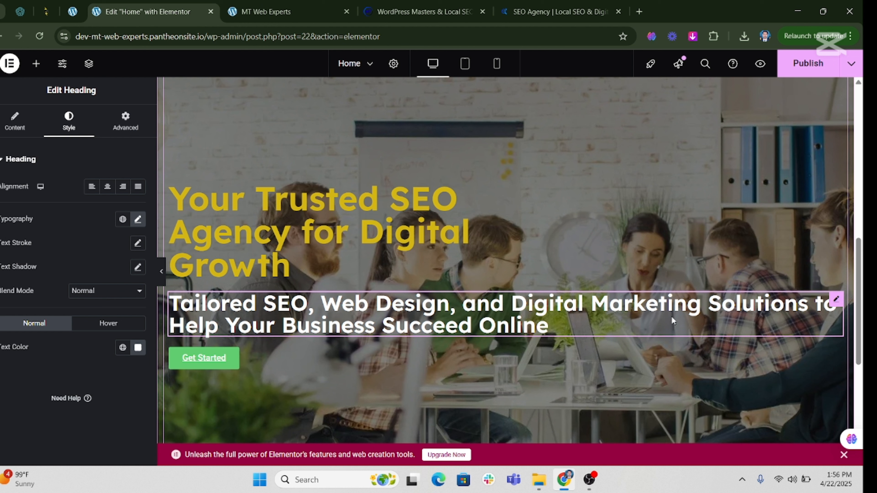
click(121, 126)
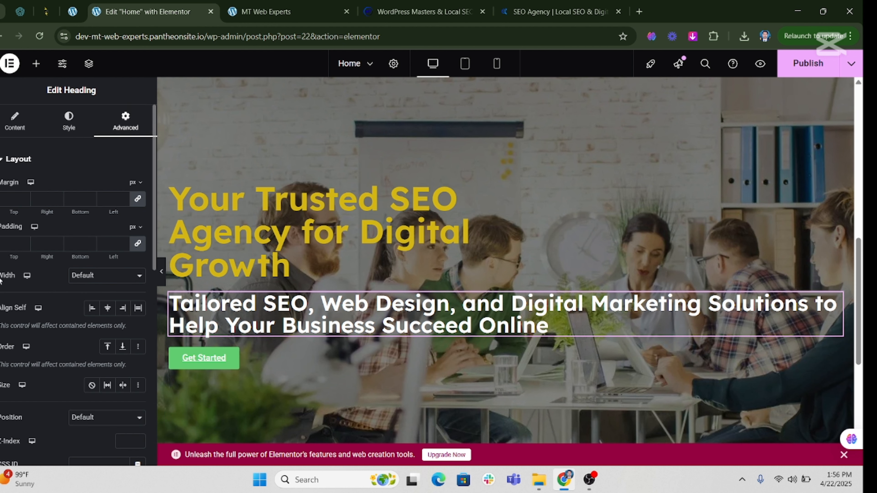
click(88, 276)
click(81, 331)
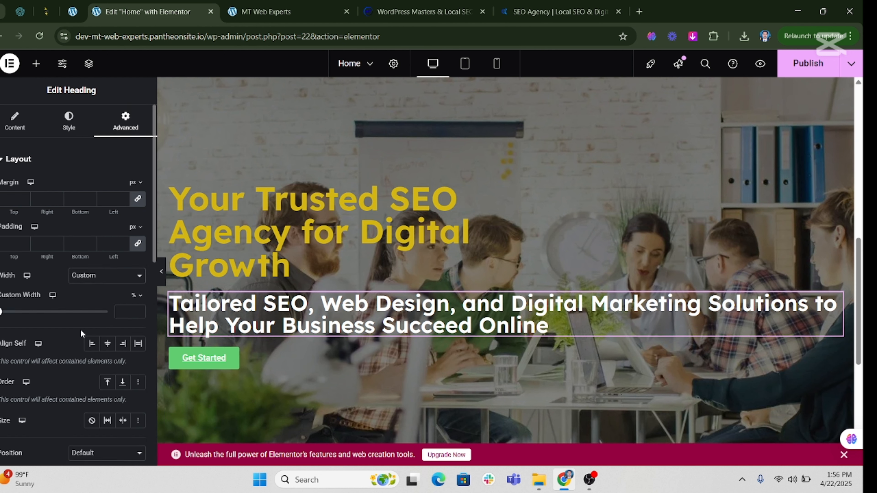
drag(1, 315, 63, 317)
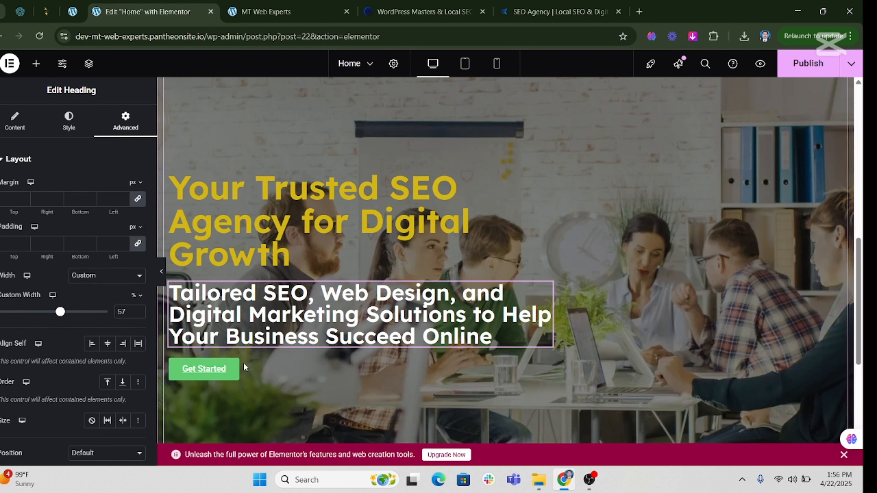
Step: Copy the hero's blue Get Started button and paste its style onto the green Get Started button in the photo section
click(230, 368)
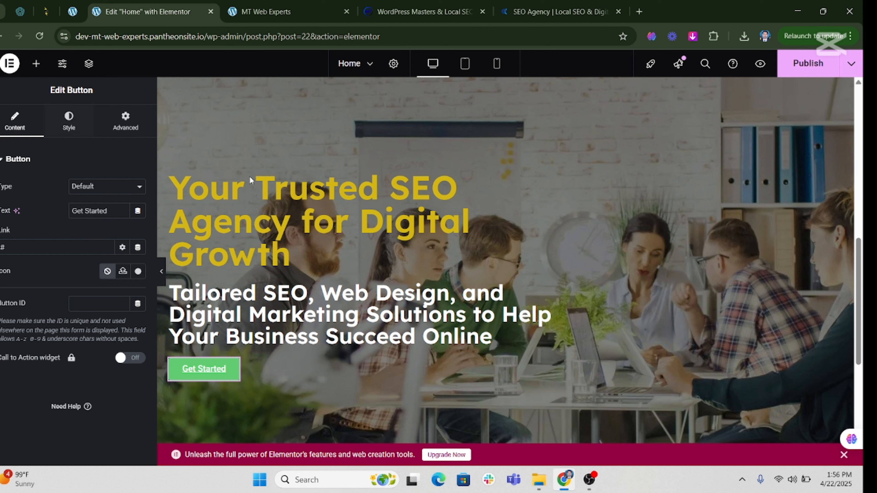
scroll(414, 294, down, 4)
scroll(414, 294, up, 7)
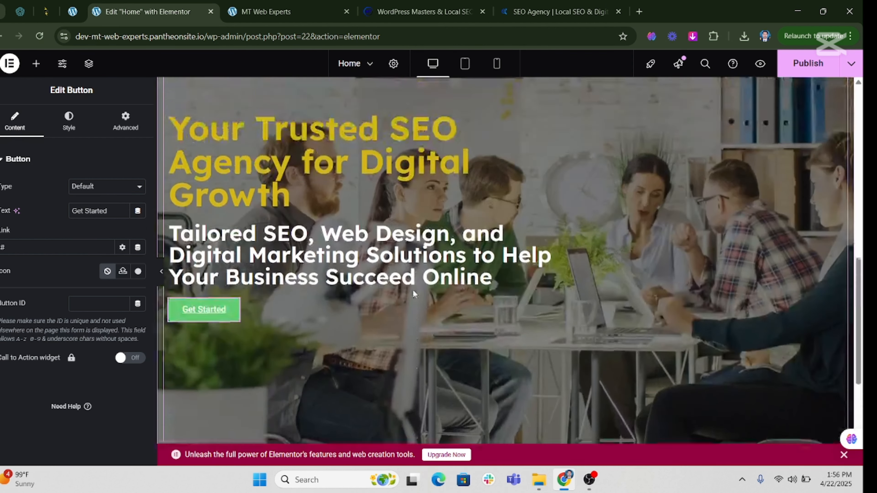
scroll(414, 294, down, 4)
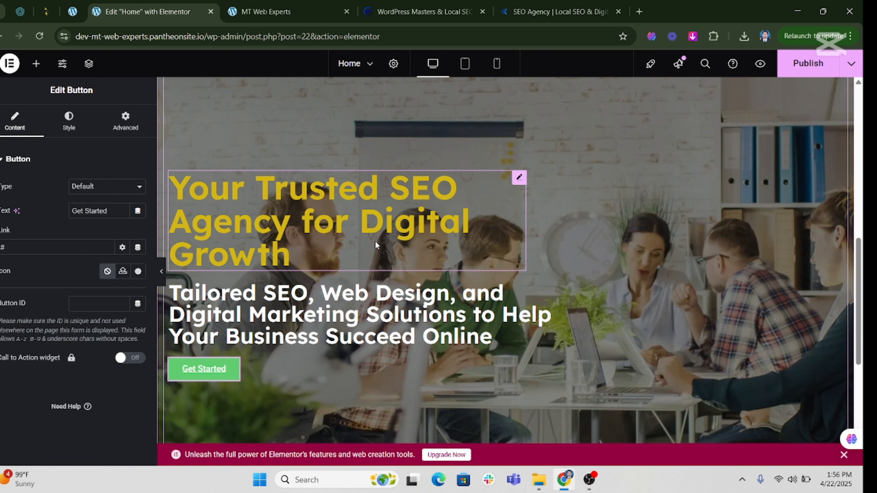
scroll(403, 247, up, 10)
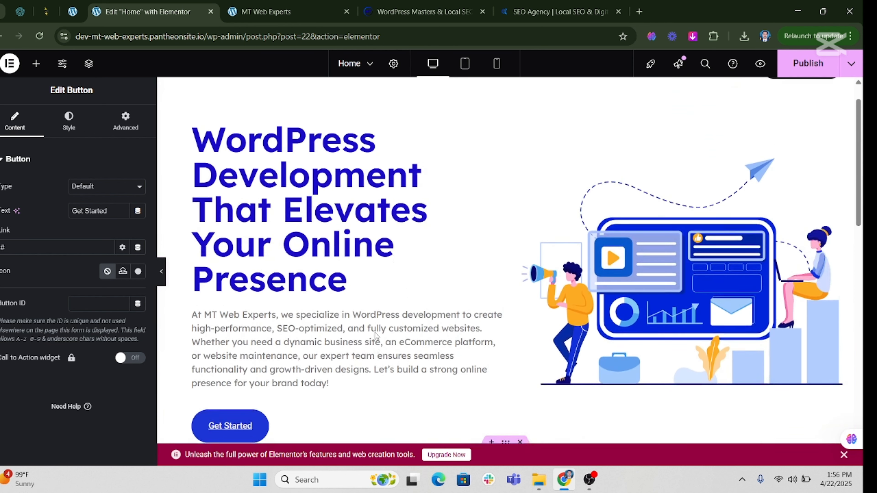
scroll(349, 219, down, 7)
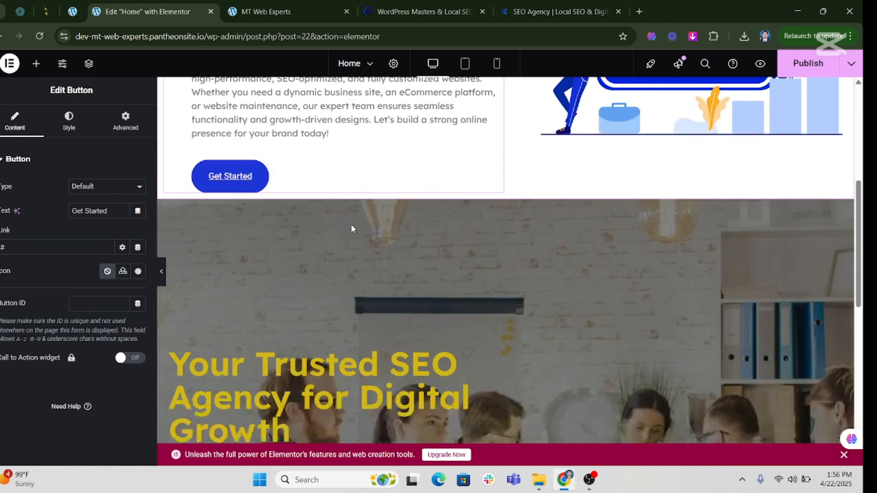
right_click(253, 173)
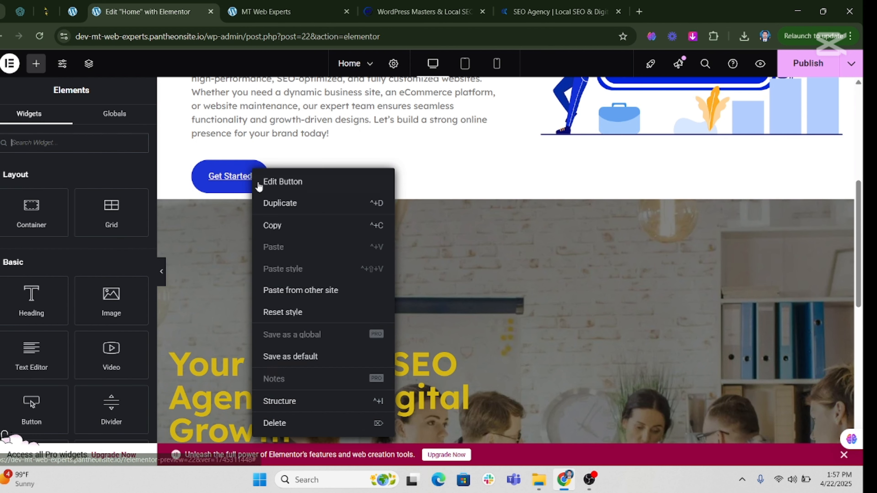
click(273, 226)
scroll(273, 228, down, 8)
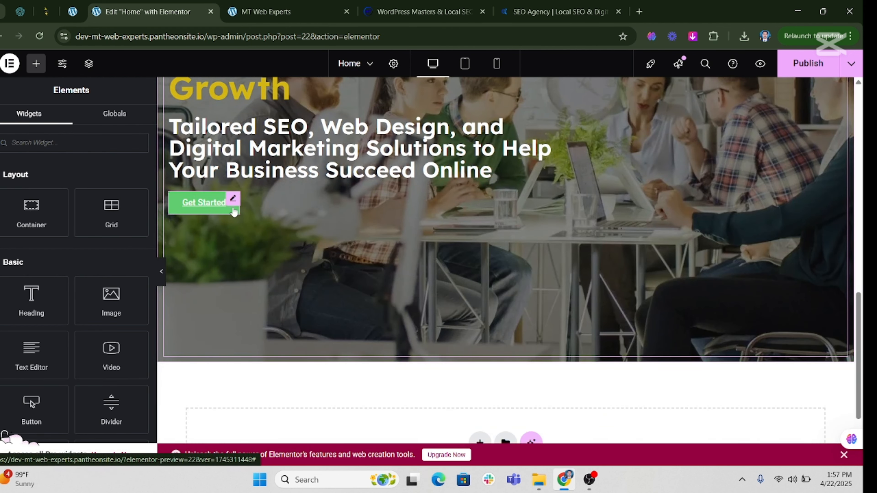
click(232, 201)
right_click(231, 202)
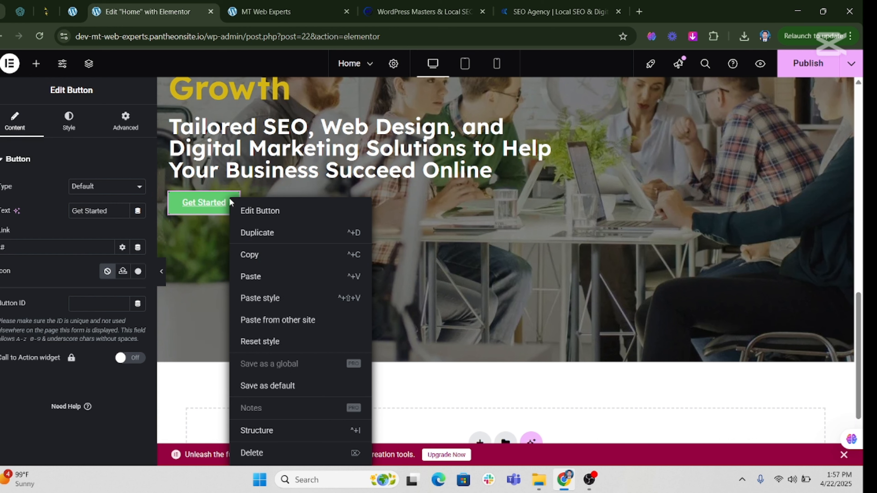
click(261, 300)
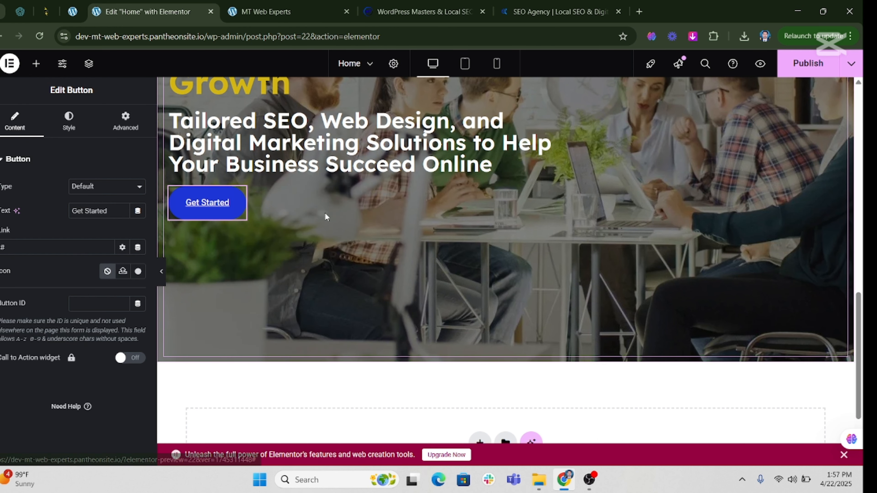
Step: Preview the photo section at full width to check the restyled button, and return to the editing view
scroll(344, 201, up, 1)
click(161, 273)
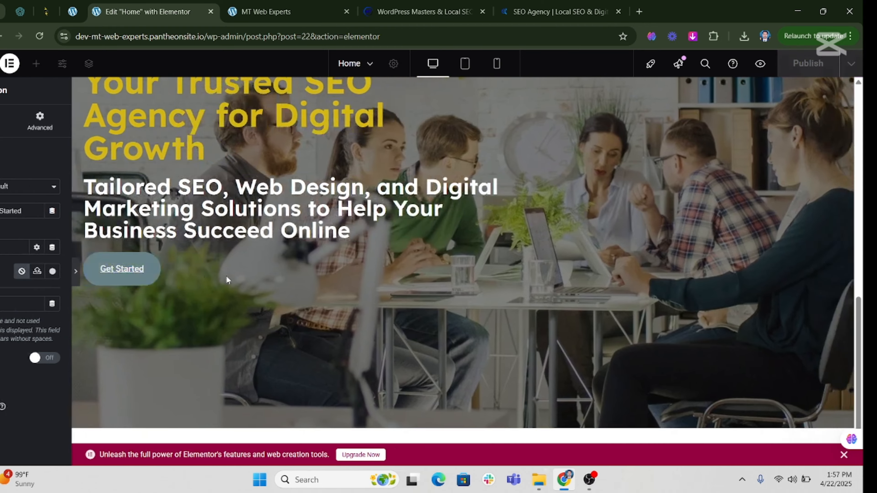
scroll(347, 224, up, 4)
scroll(347, 225, down, 4)
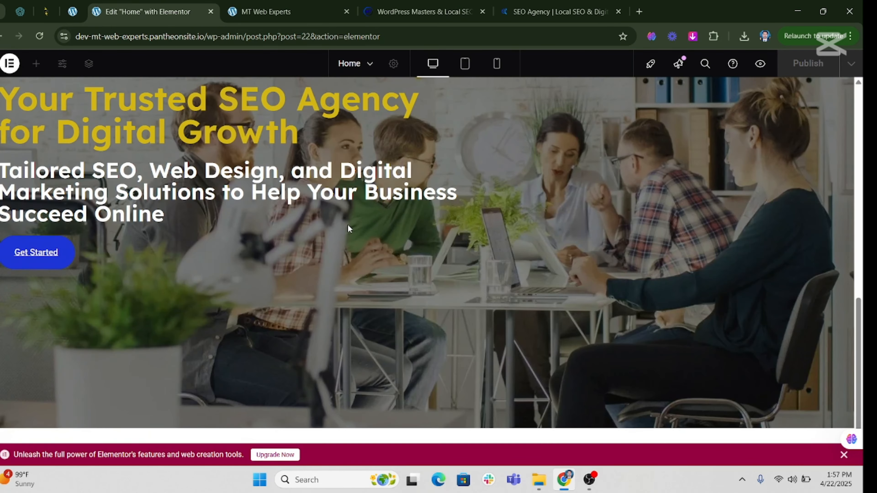
click(2, 272)
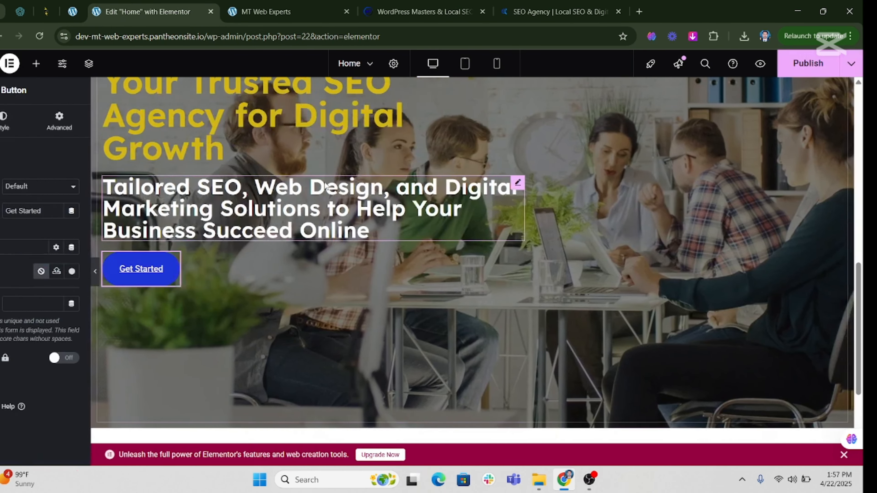
Step: Unlink the padding sides of the photo section's inner container and set its left padding to 75 px
scroll(259, 172, up, 2)
scroll(209, 169, up, 4)
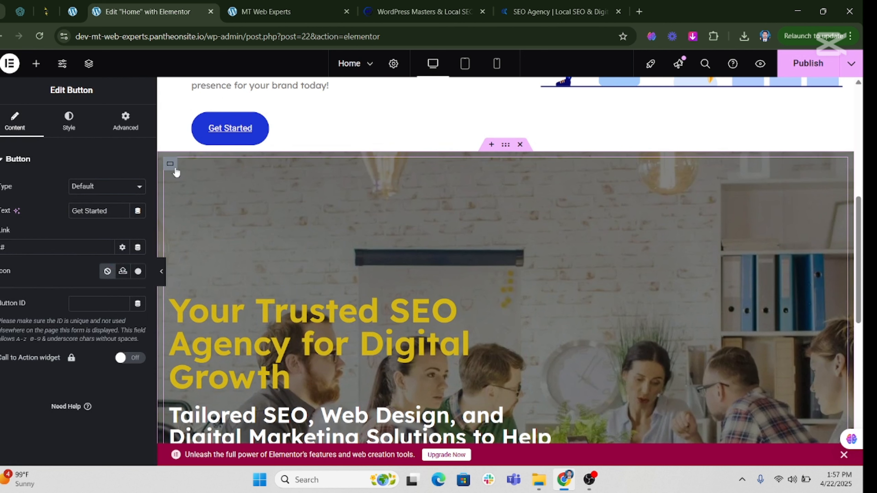
click(170, 164)
click(120, 116)
click(138, 243)
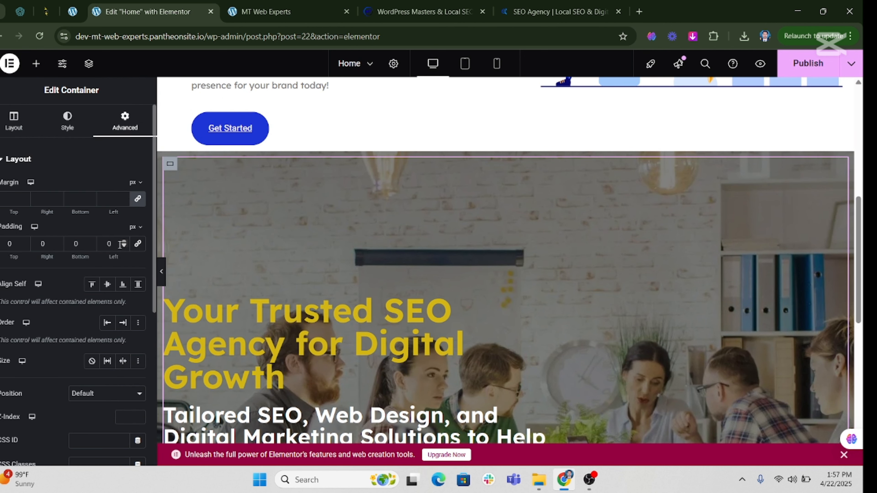
drag(124, 243, 125, 243)
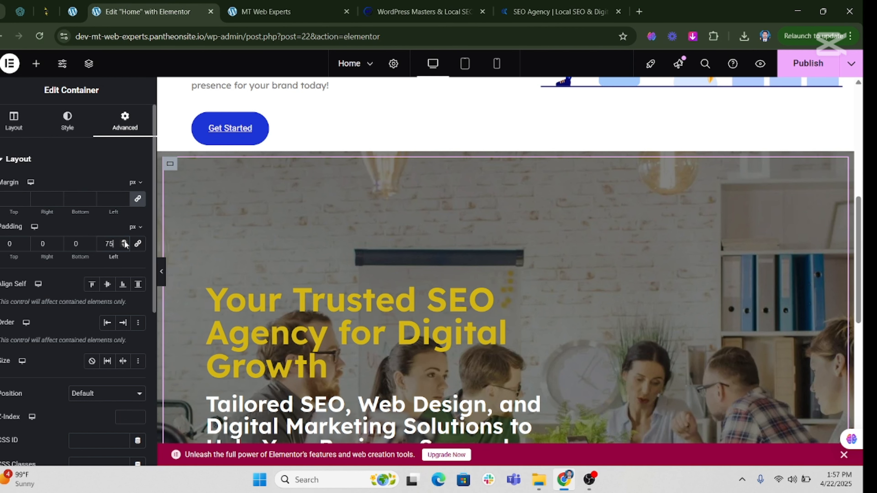
Step: Preview the indented section at full width and compare its headings and button with the Precision SEO hero
click(162, 273)
scroll(345, 281, down, 4)
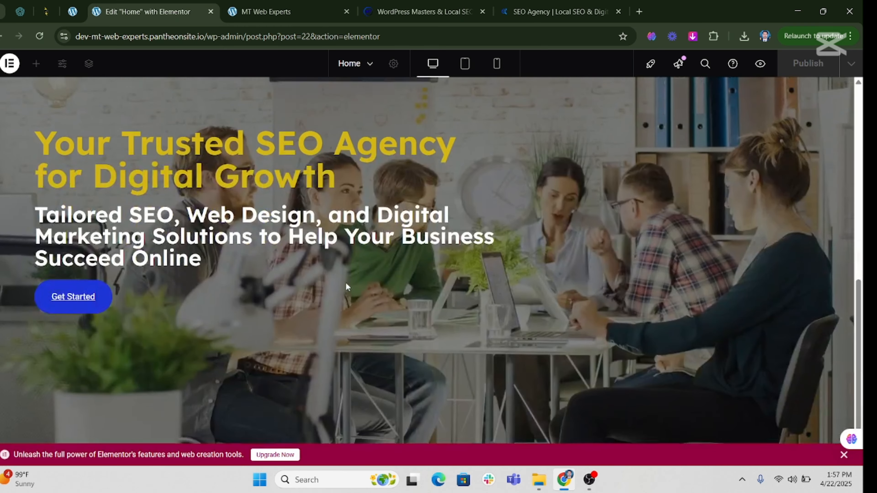
scroll(345, 282, up, 3)
scroll(345, 282, down, 5)
scroll(345, 283, up, 2)
click(553, 12)
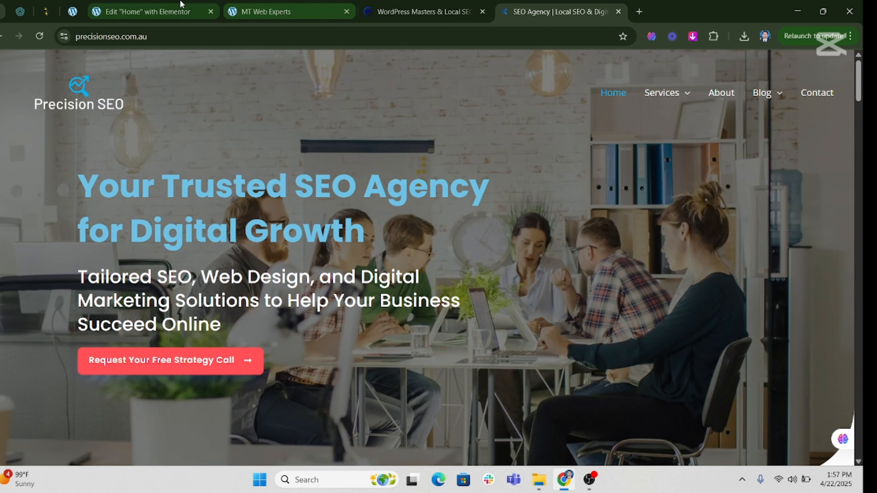
click(192, 9)
click(500, 5)
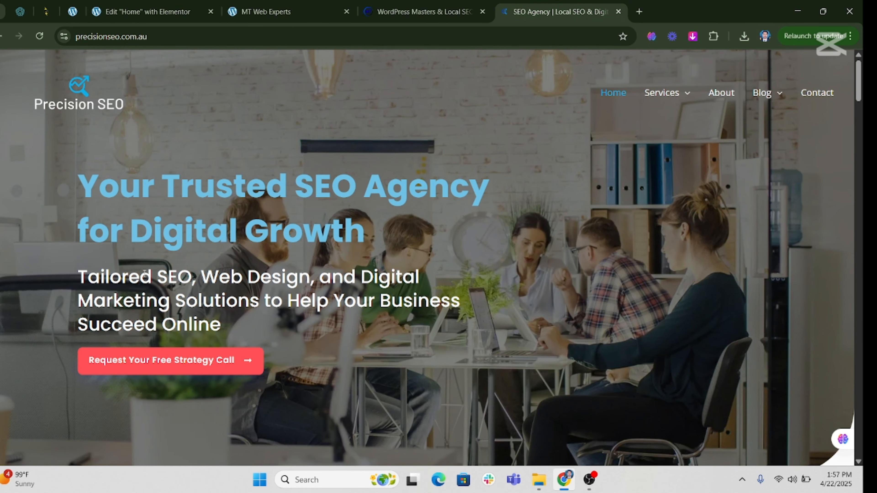
drag(144, 273, 261, 304)
click(233, 267)
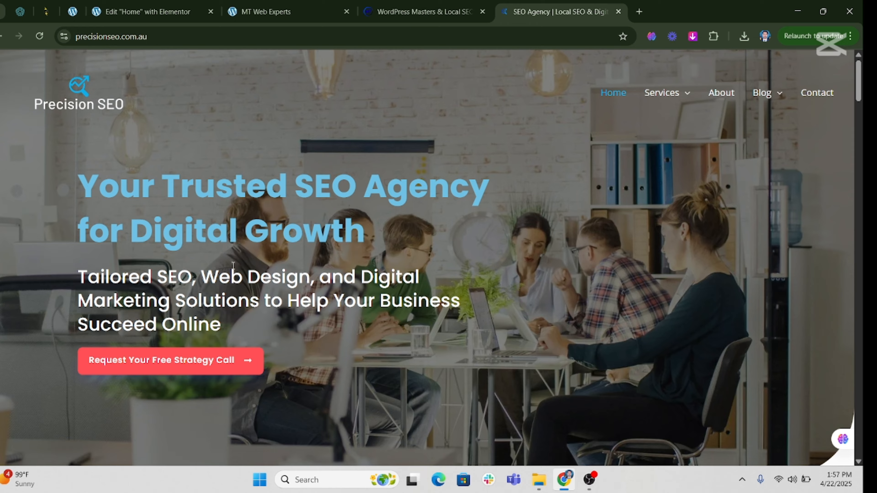
click(148, 4)
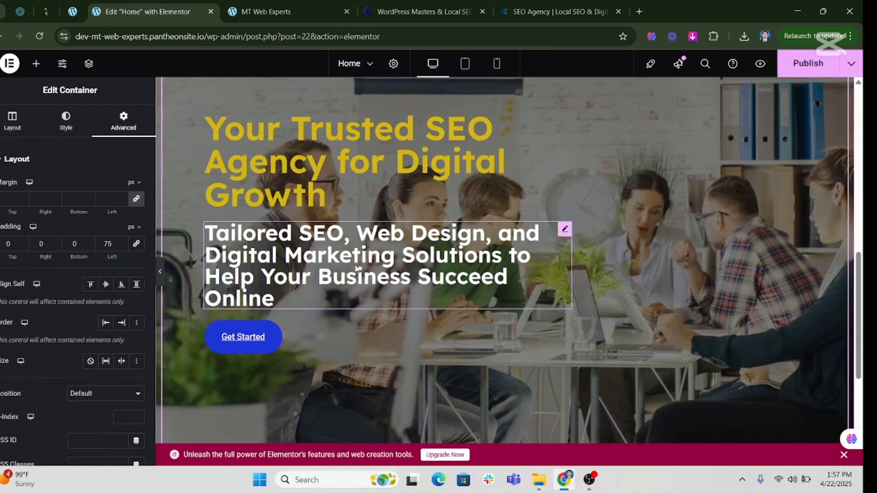
Step: Publish the Home page, reload the live MT Web Experts site and review the hero and photo sections
click(808, 63)
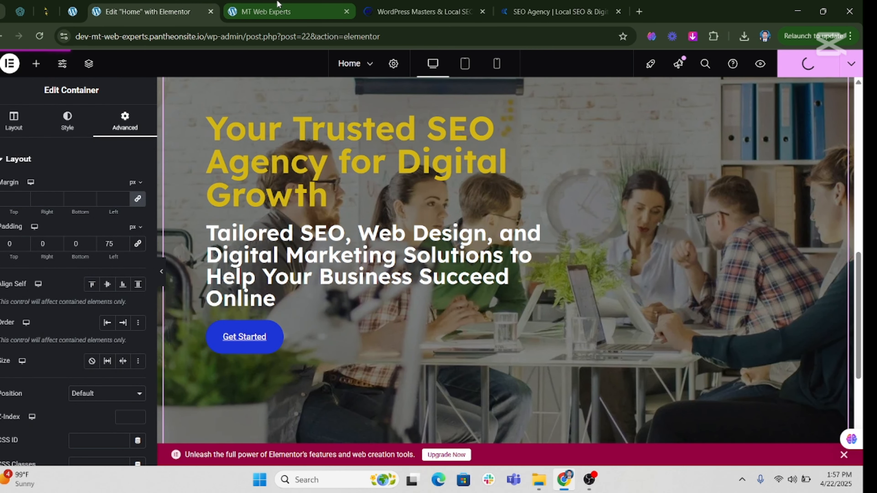
click(265, 11)
key(F5)
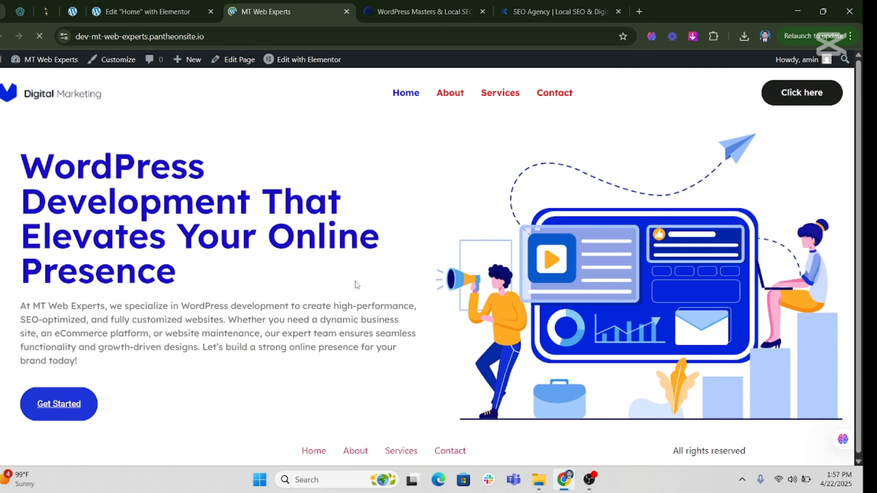
scroll(354, 284, down, 5)
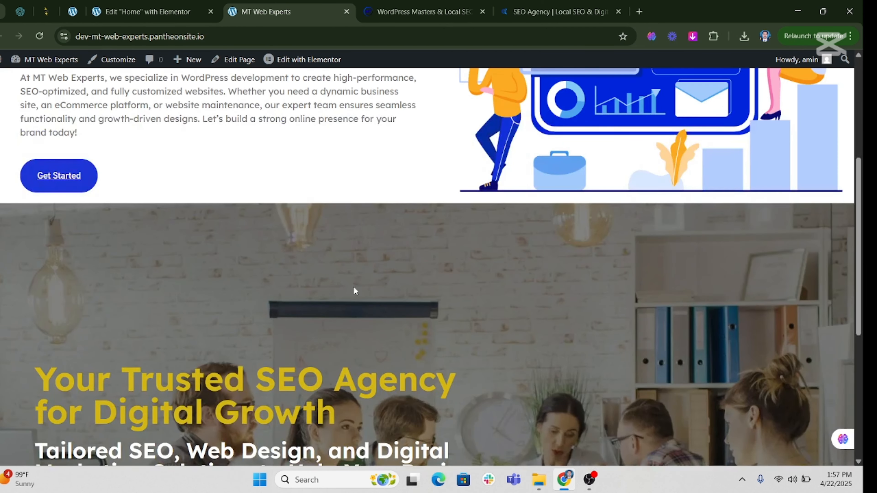
scroll(354, 288, down, 6)
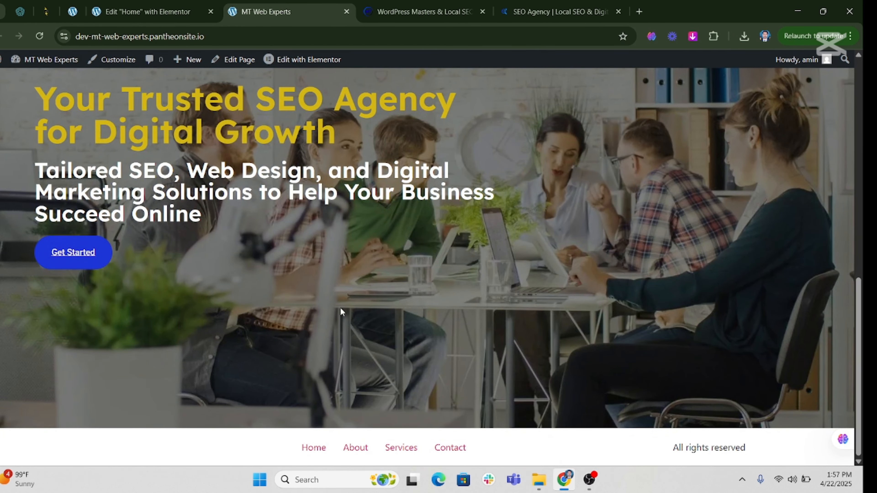
scroll(341, 311, up, 5)
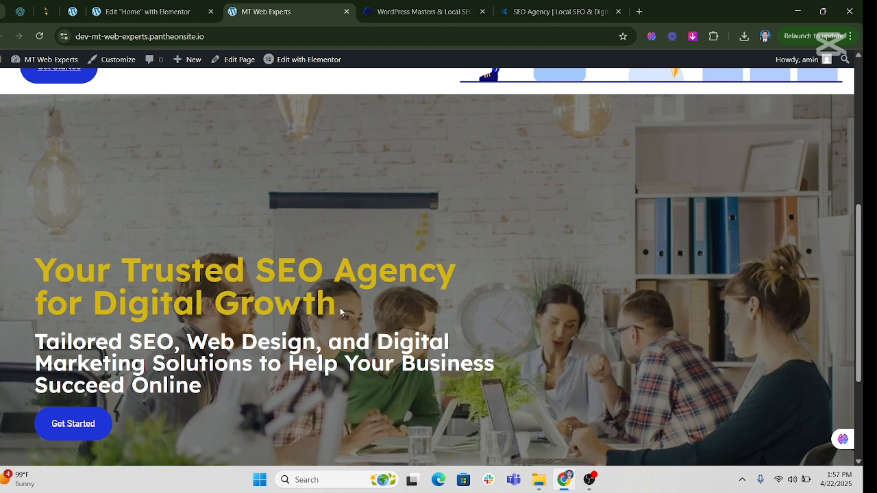
scroll(338, 308, down, 5)
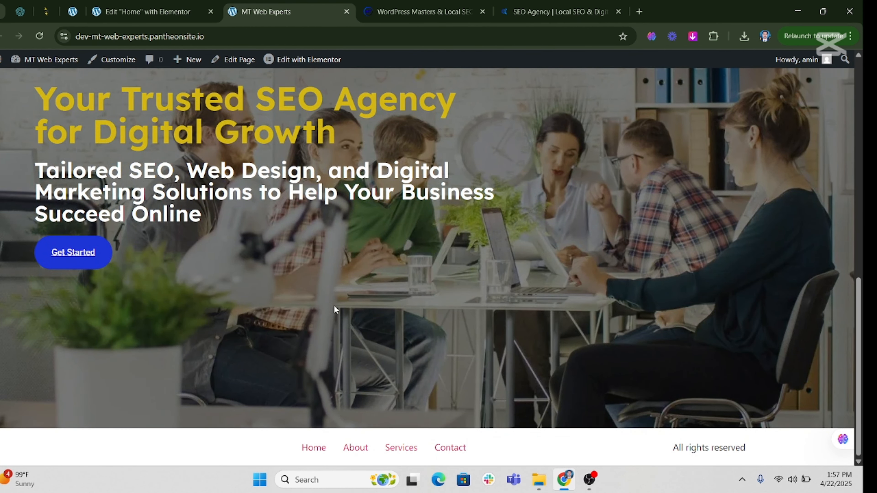
scroll(337, 322, up, 15)
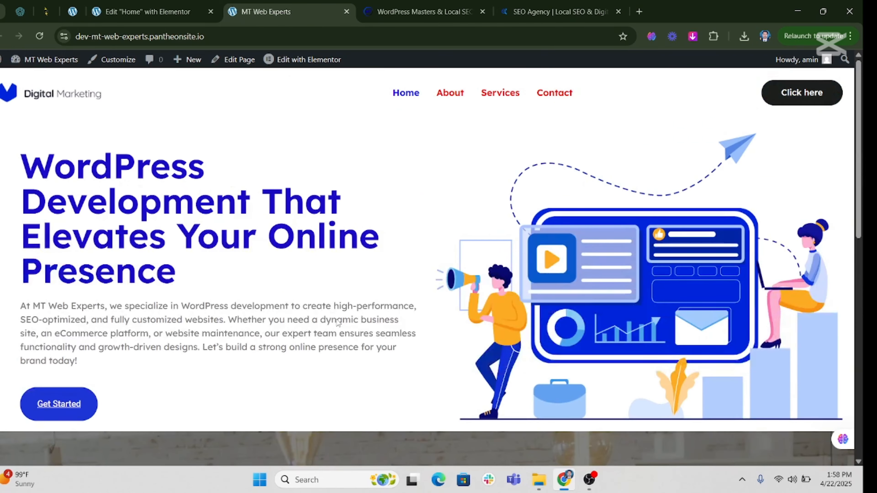